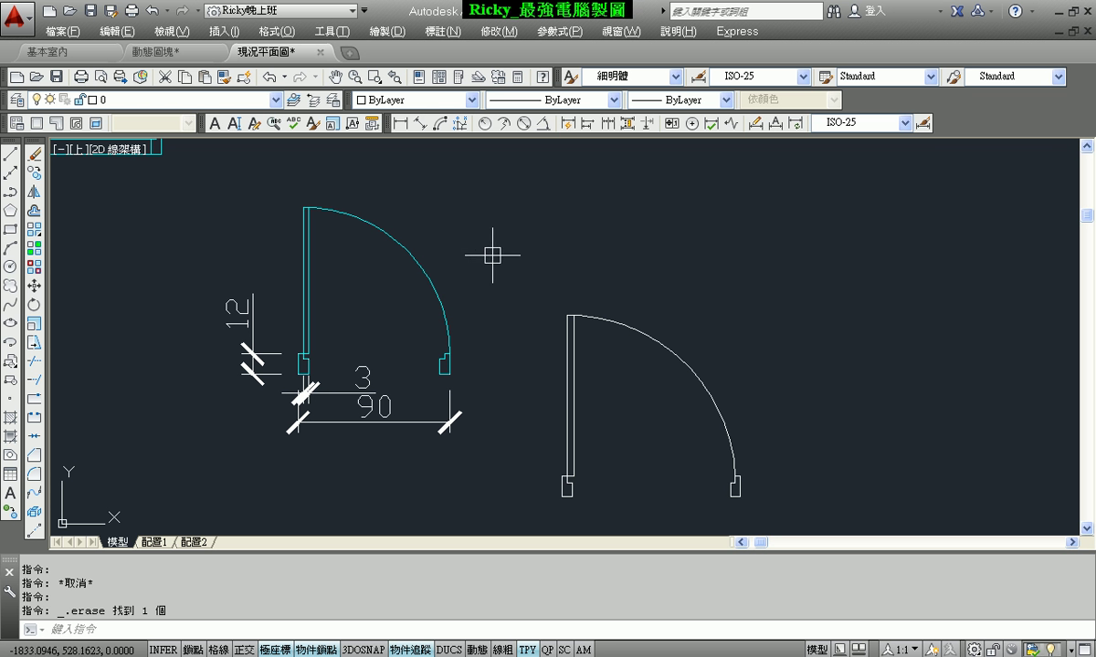
Step: Briefly select the right door block, then bring the left door block into view
middle_click_drag(499, 292, 490, 250)
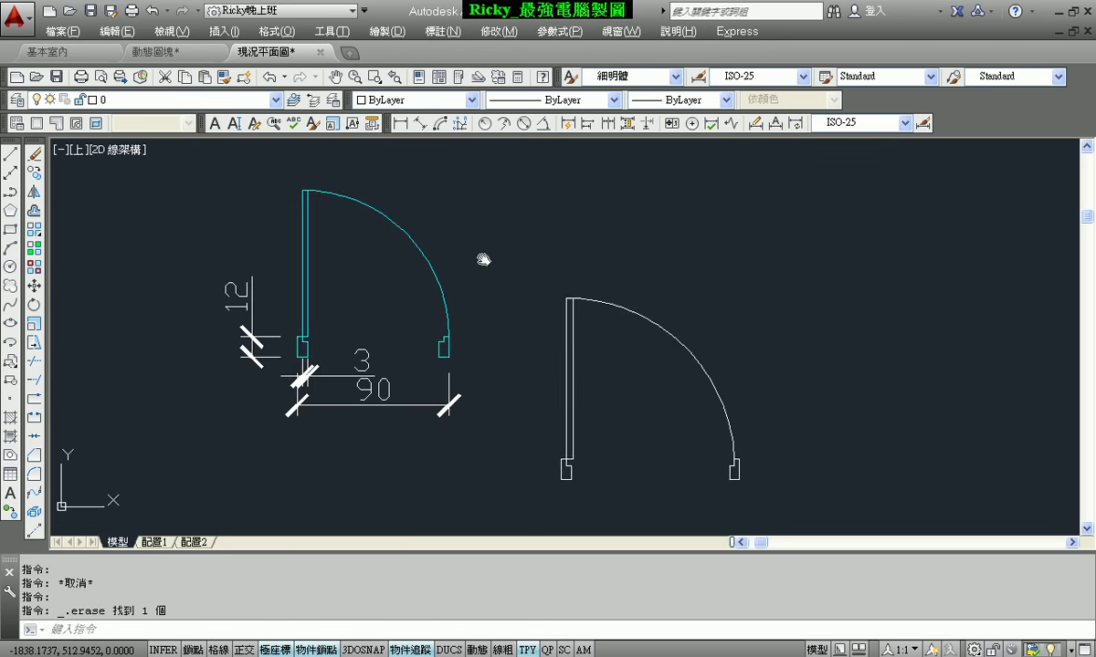
left_click(671, 301)
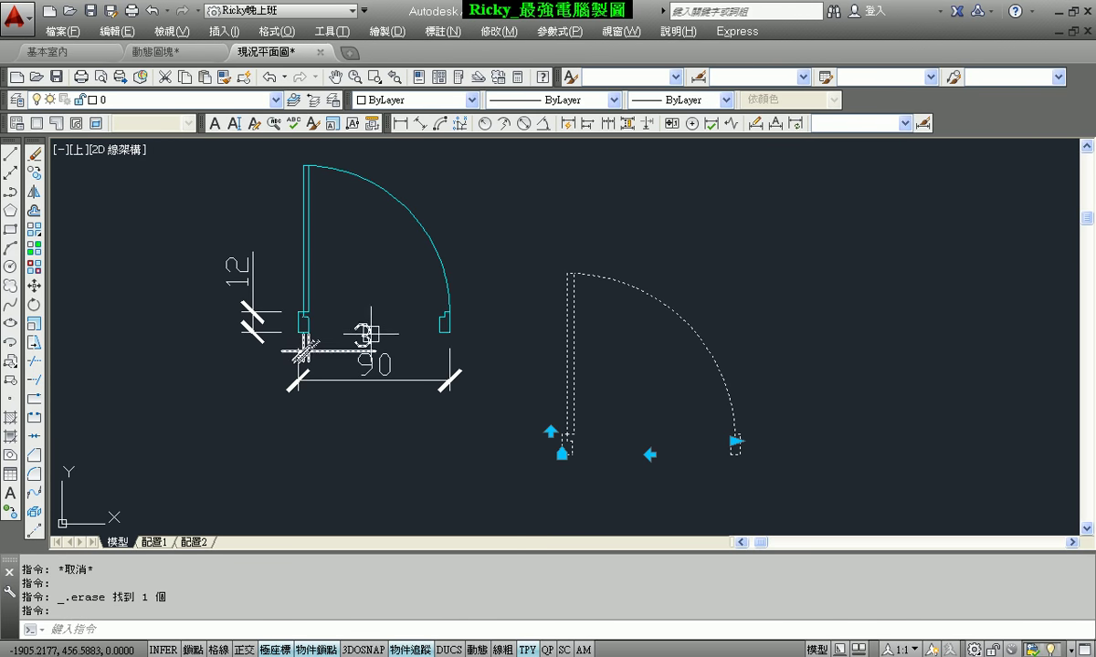
key("Escape")
middle_click_drag(196, 298, 489, 342)
scroll(408, 295, "down", 2)
middle_click_drag(408, 295, 567, 318)
middle_click_drag(421, 338, 357, 269)
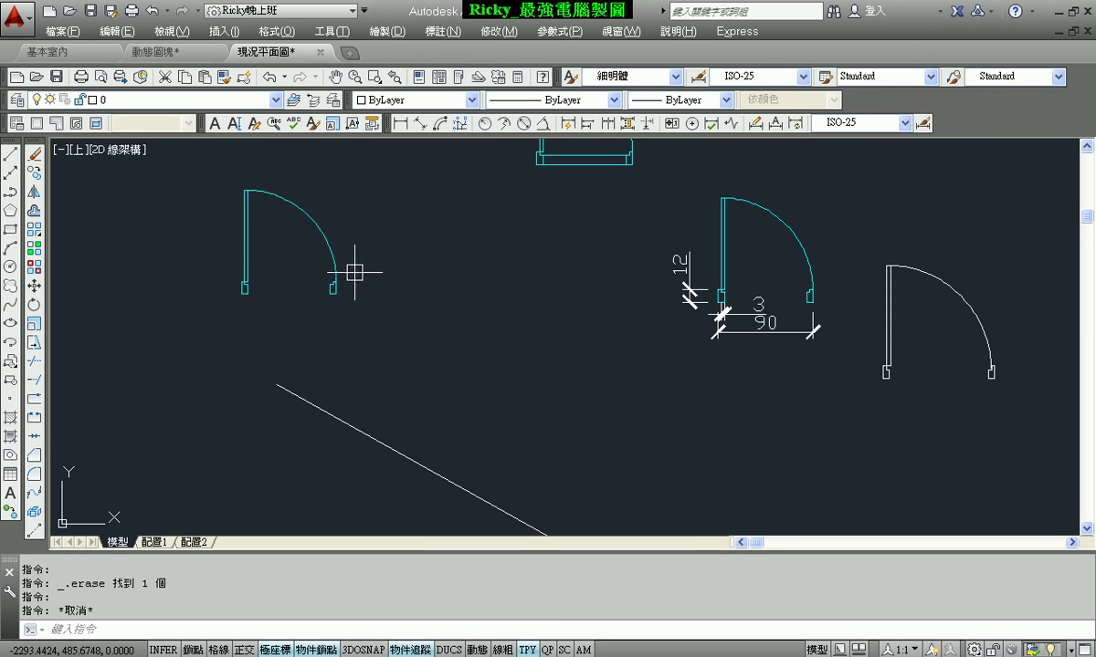
Step: Widen the left door block with its width grip, then narrow it again
left_click(325, 230)
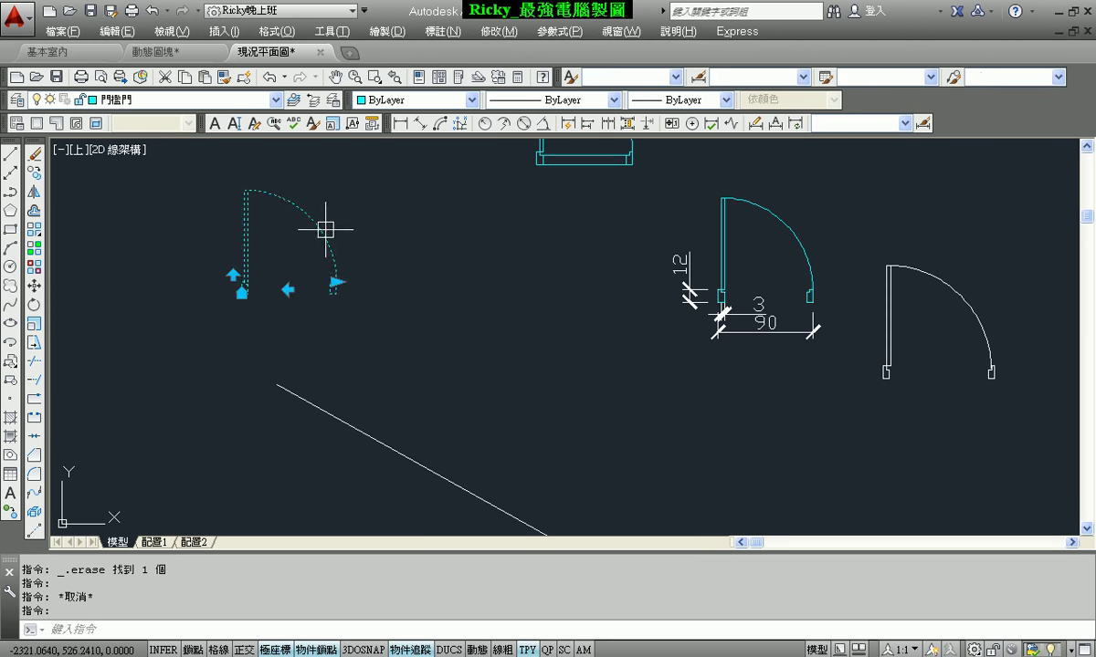
left_click(336, 282)
left_click(422, 283)
middle_click_drag(415, 324, 455, 421)
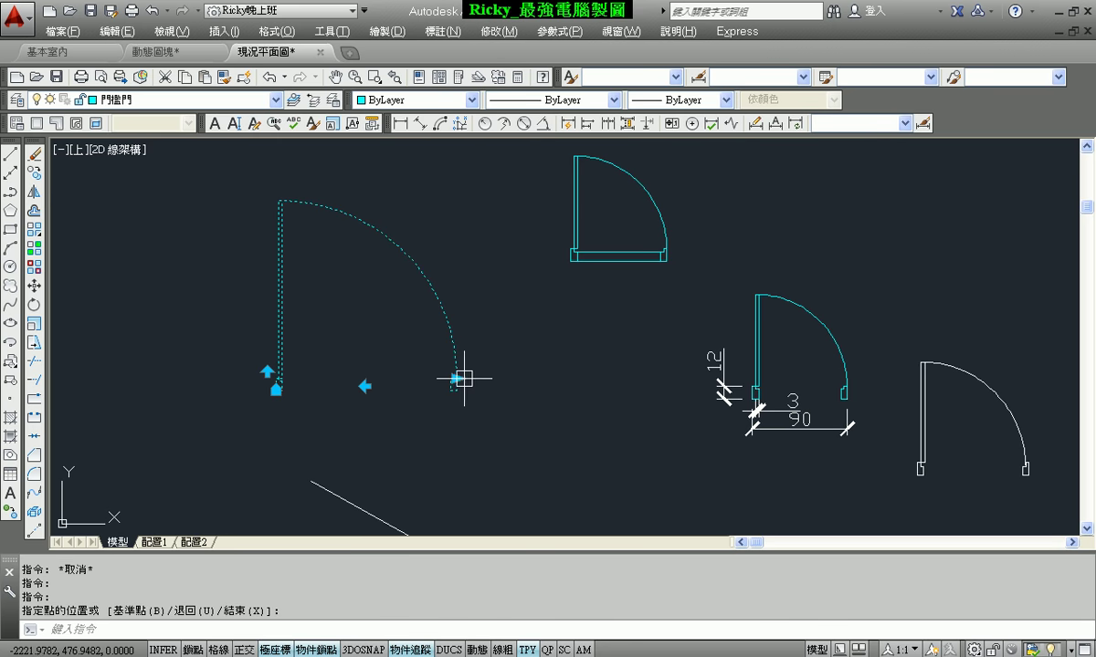
left_click(457, 378)
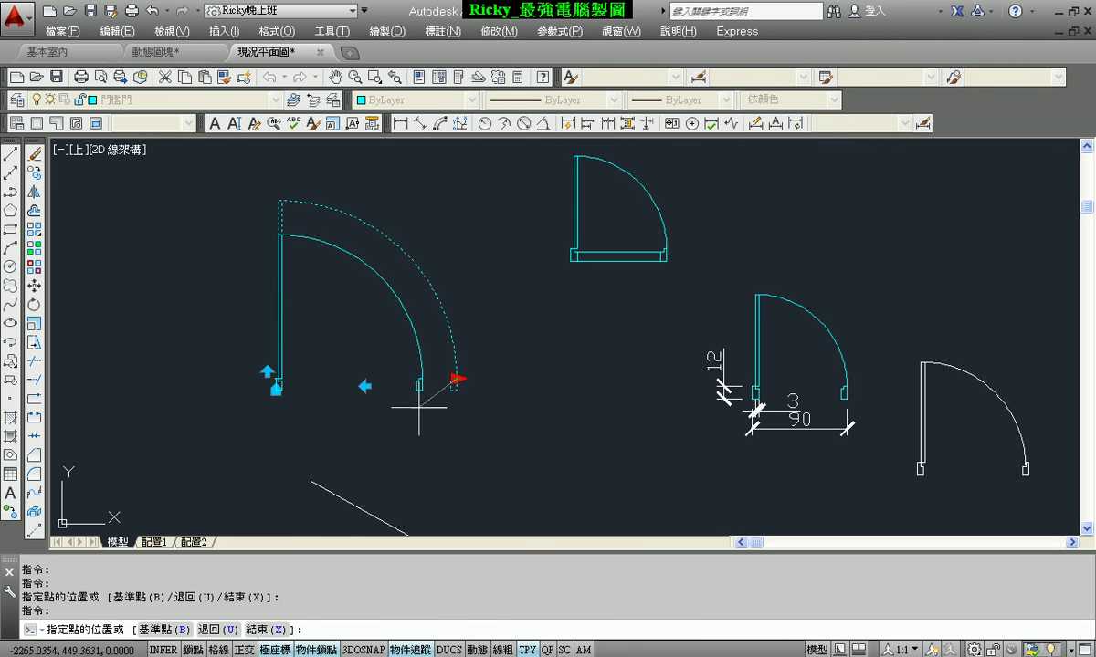
left_click(413, 422)
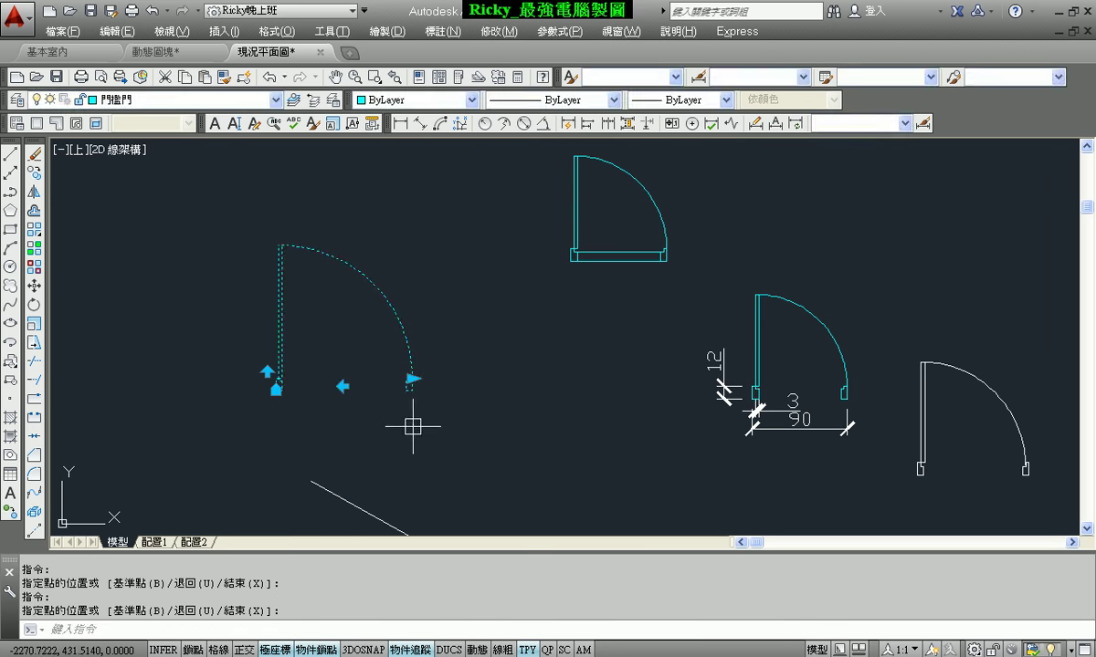
Step: Flip the left door's swing back and forth until its arc swings right
left_click(342, 386)
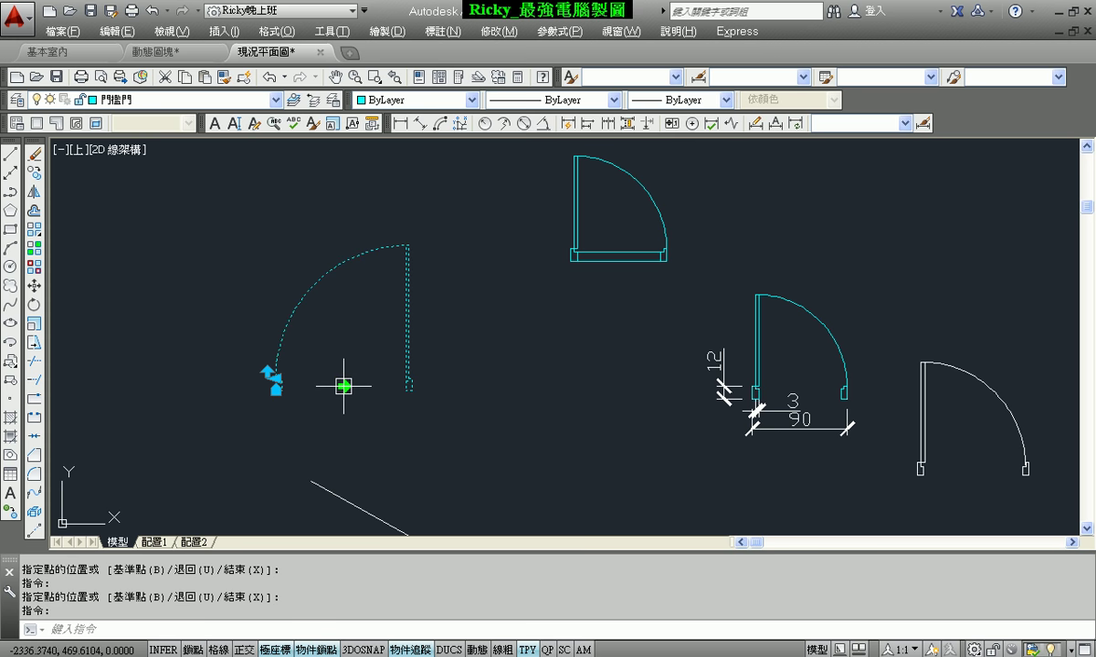
left_click(342, 387)
left_click(342, 386)
left_click(342, 386)
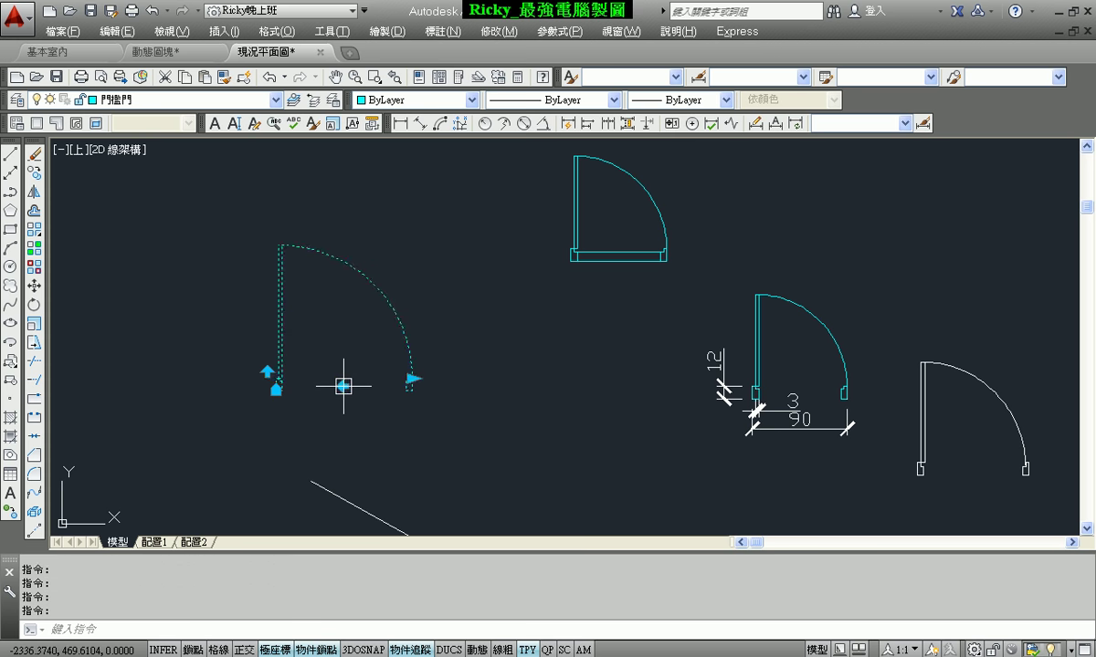
Step: Flip the door to swing downward and shrink it to a narrower width
left_click(267, 372)
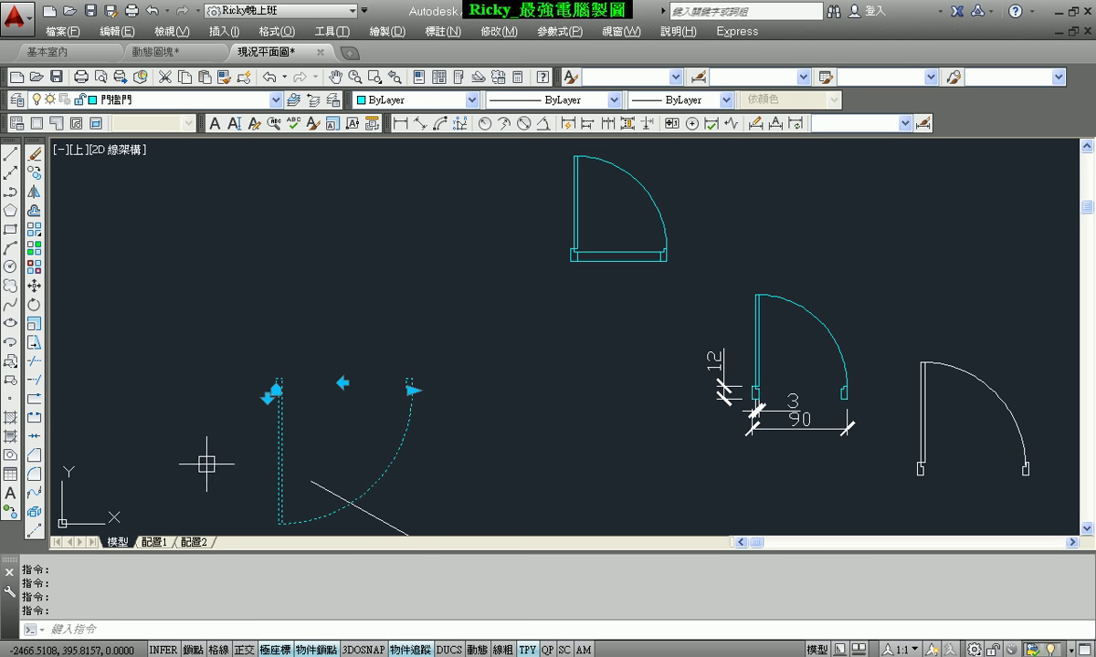
left_click(249, 378)
left_click(267, 373)
left_click(417, 394)
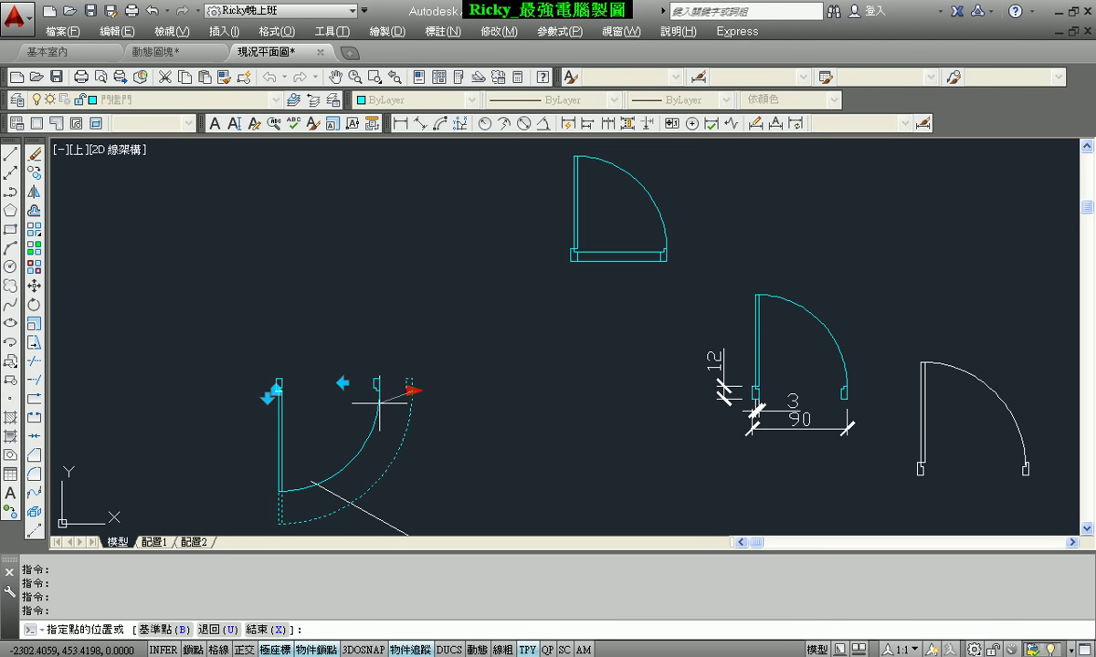
left_click(382, 390)
middle_click_drag(428, 420, 409, 344)
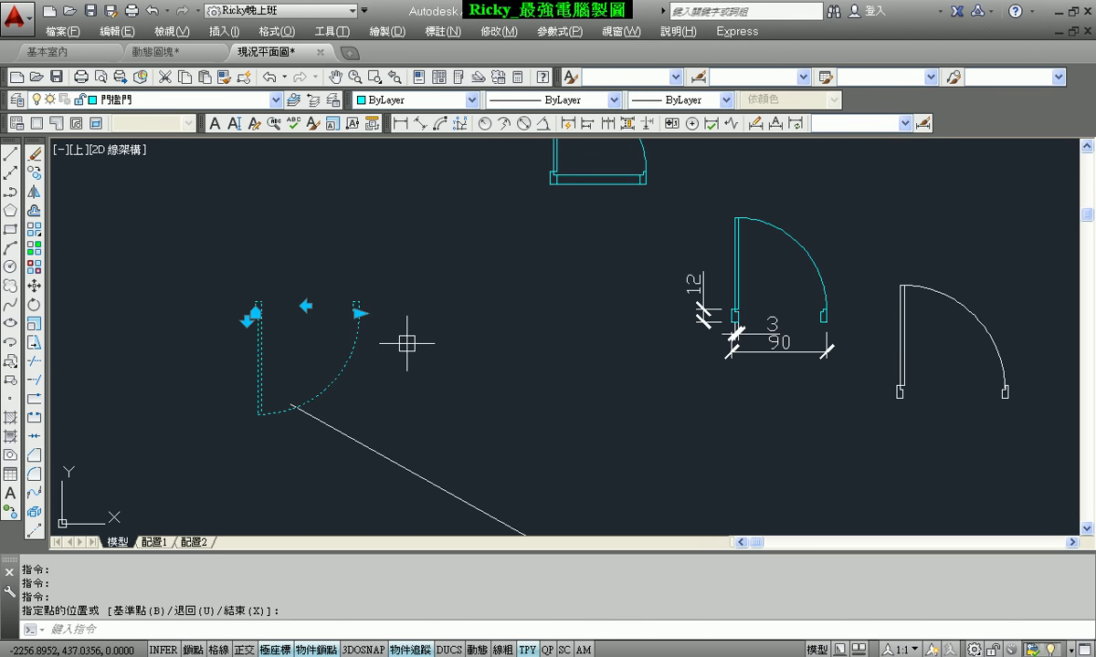
Step: Flip the swing upward and move the door's base point onto the slanted line
left_click(245, 326)
middle_click_drag(450, 396, 404, 355)
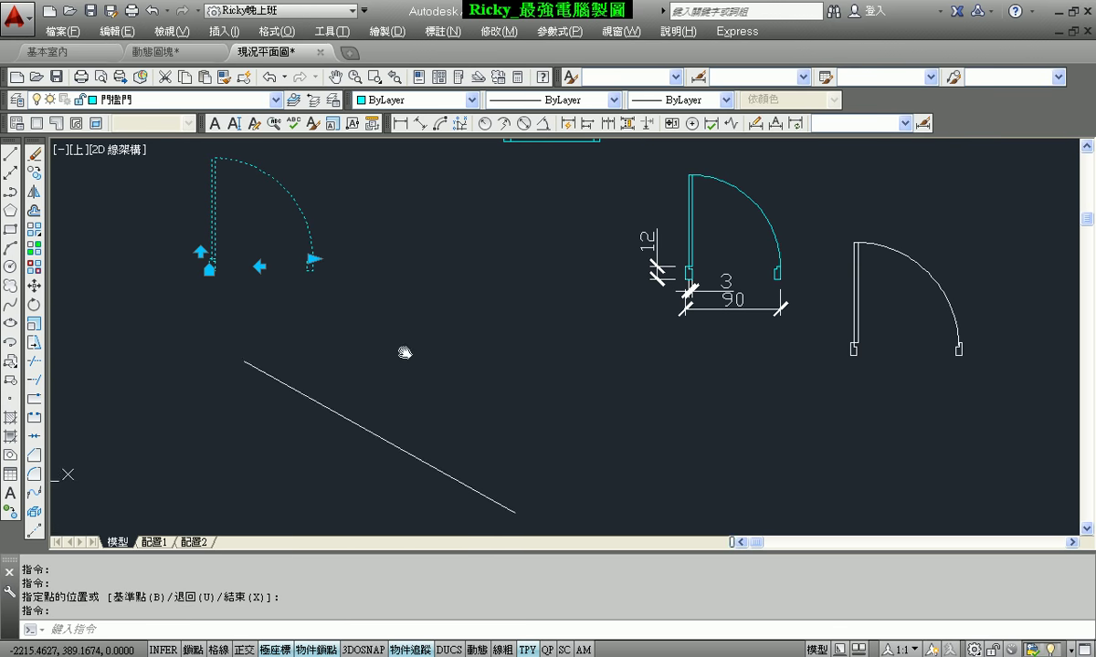
left_click(209, 270)
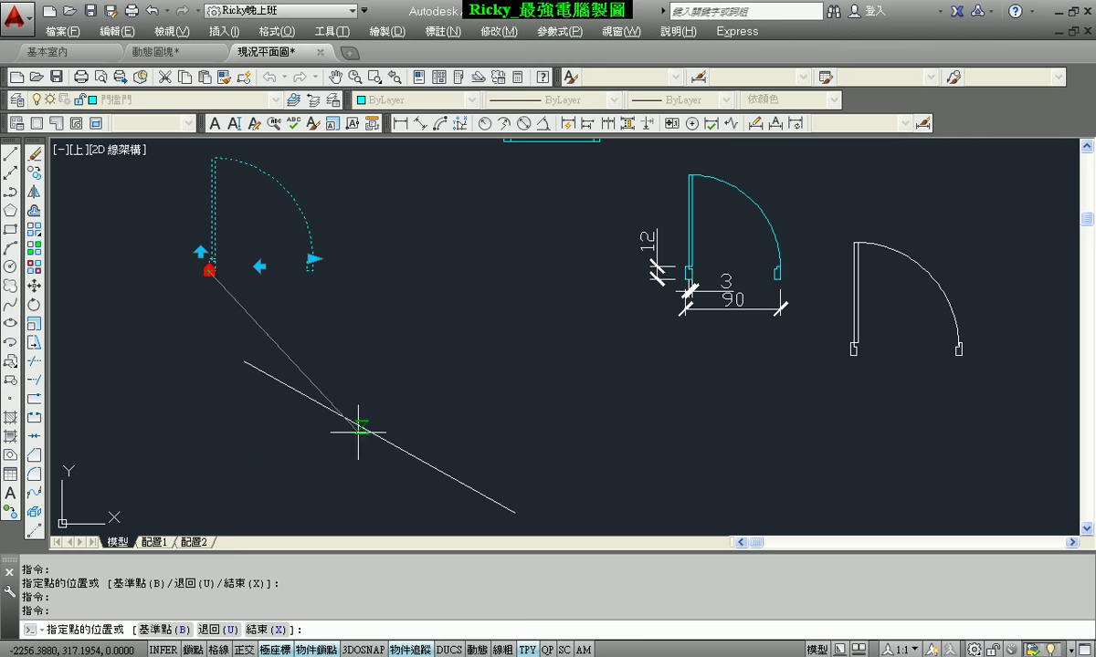
left_click(329, 414)
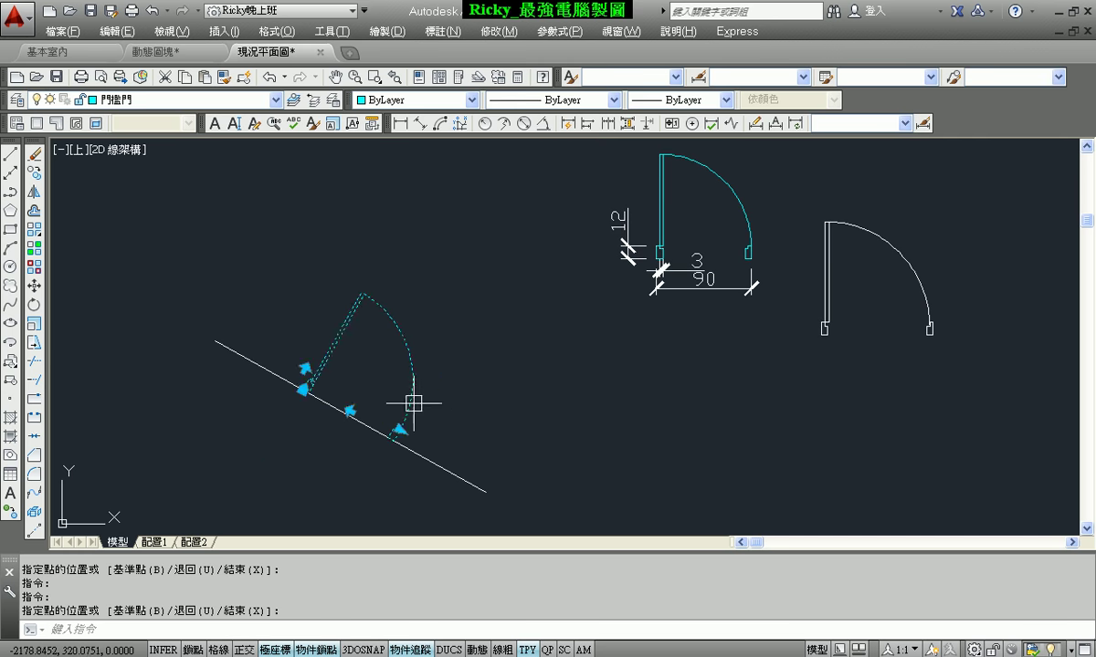
key("Escape")
scroll(460, 376, "up", 2)
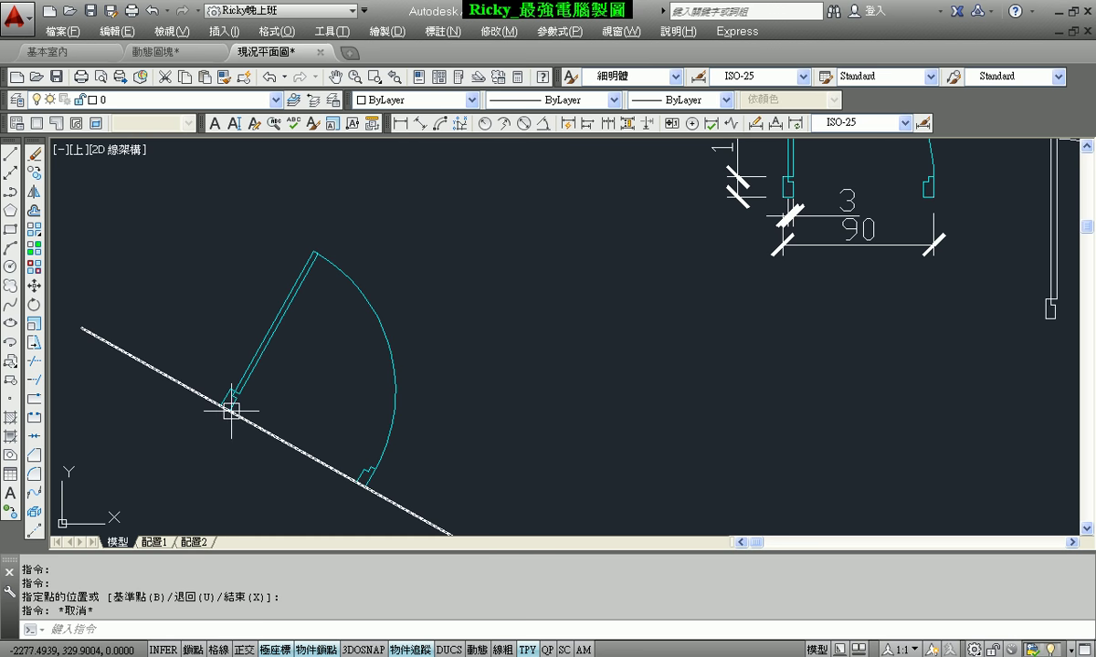
scroll(362, 350, "down", 3)
middle_click_drag(362, 350, 371, 376)
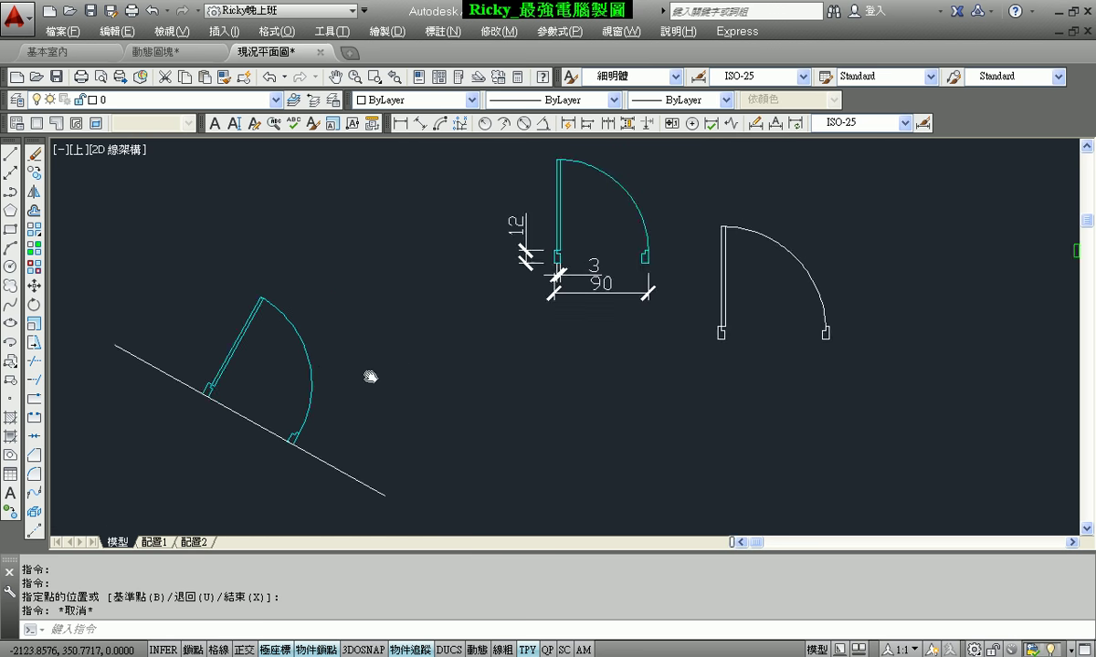
Step: Switch to the 動態圖塊 drawing and save it
mouse_move(517, 373)
middle_mouse_down()
mouse_move(395, 416)
mouse_move(418, 418)
middle_mouse_up()
scroll(521, 305, "up", 2)
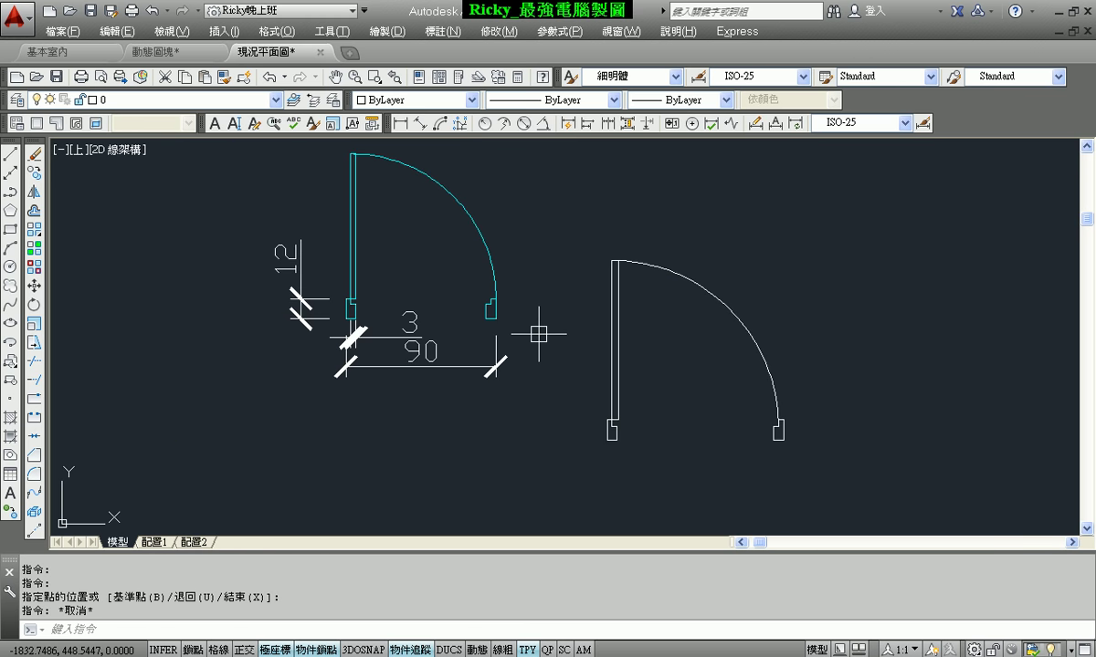
left_click(187, 51)
key("ctrl+s")
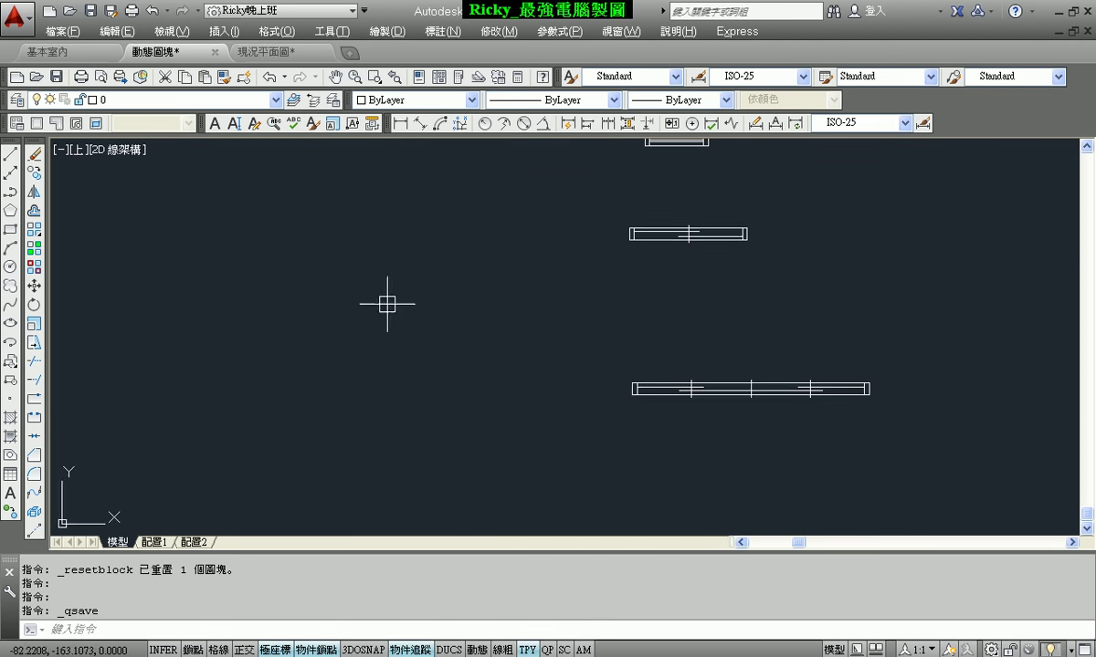
middle_click_drag(387, 304, 465, 362)
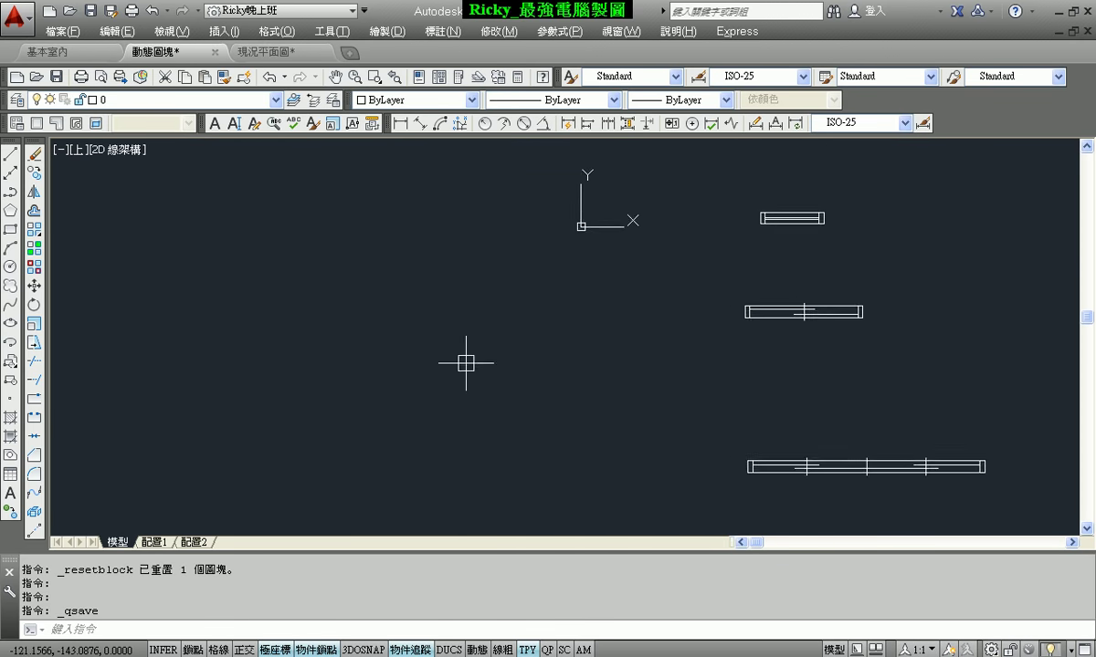
Step: Draw a 90 by 12 rectangle and explode it into separate lines
left_click(9, 228)
left_click(376, 434)
type("@90,12")
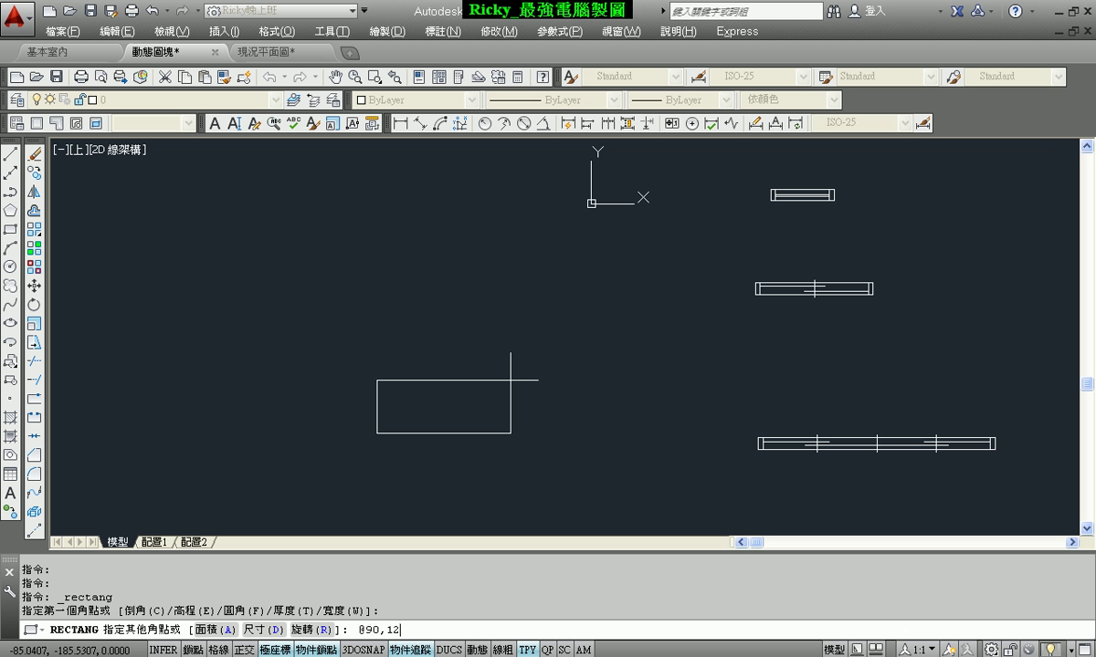
key("Return")
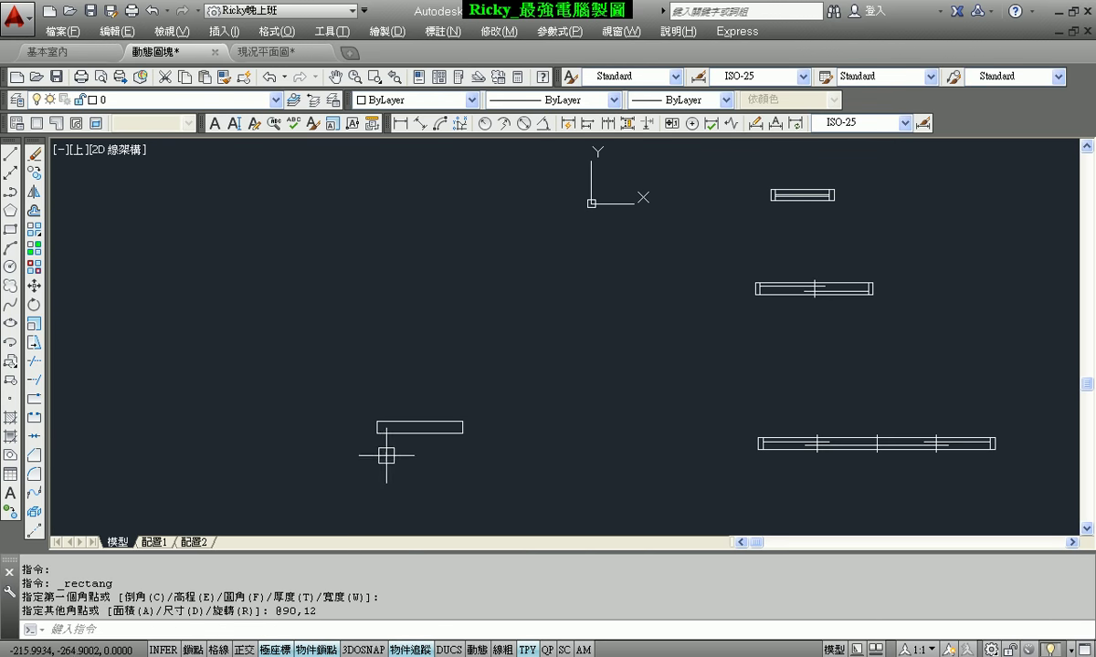
scroll(361, 461, "up", 5)
left_click(482, 427)
left_click(379, 298)
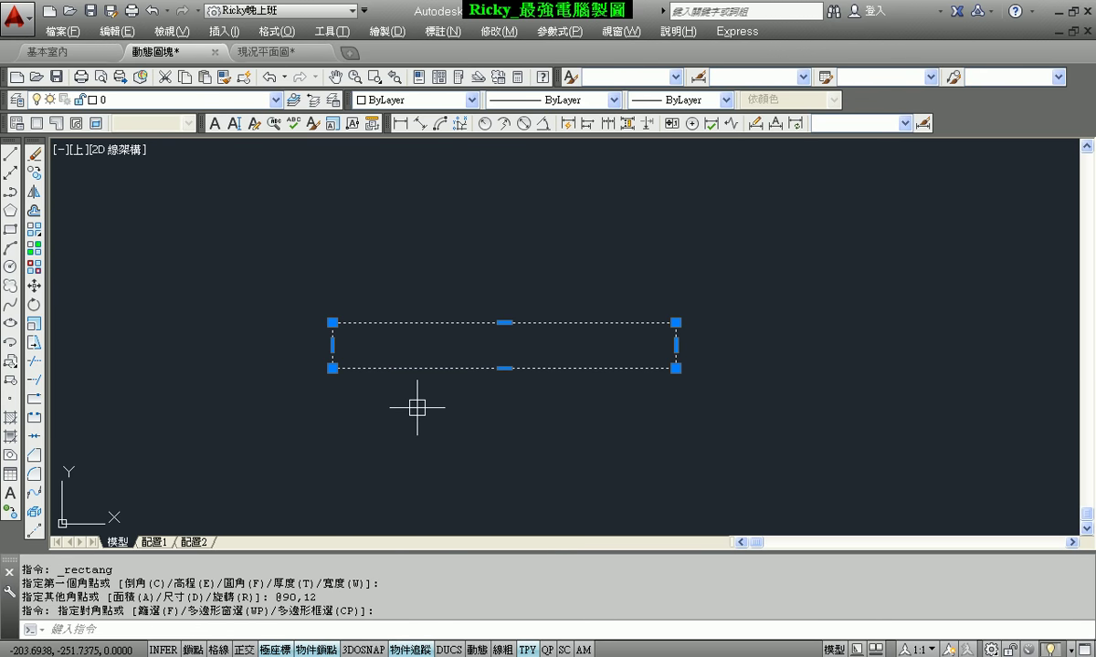
type("x")
key("Return")
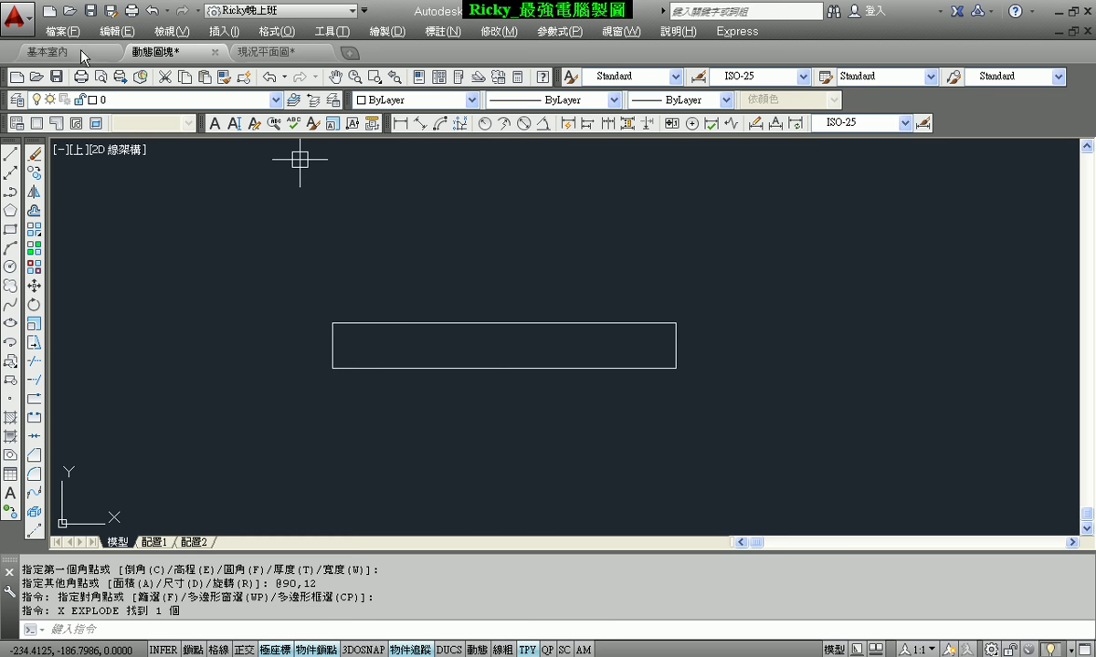
Step: In 現況平面圖, place a 6 linear dimension below the door's dimensions, then return to 動態圖塊
left_click(270, 52)
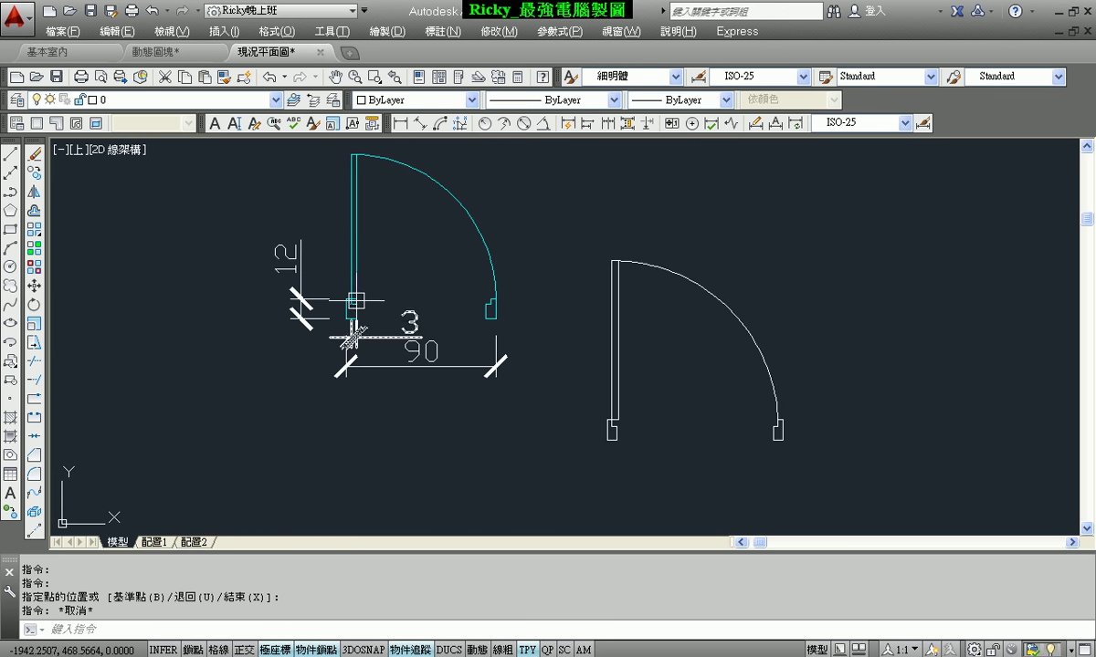
scroll(355, 299, "up", 6)
scroll(394, 329, "down", 2)
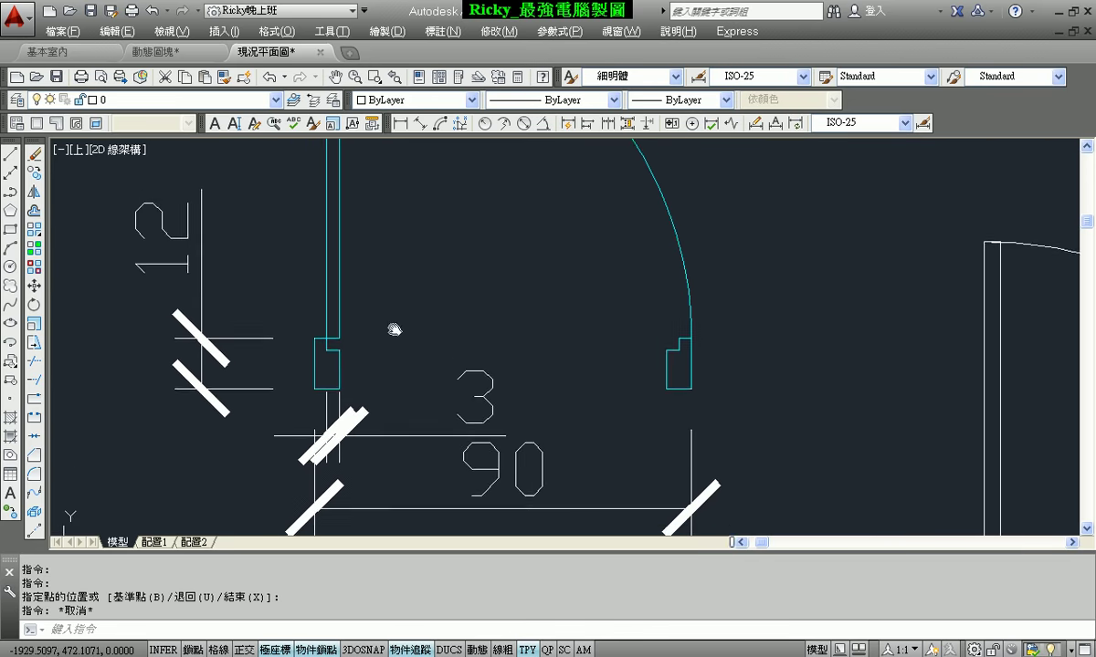
middle_click_drag(394, 330, 396, 337)
left_click(400, 123)
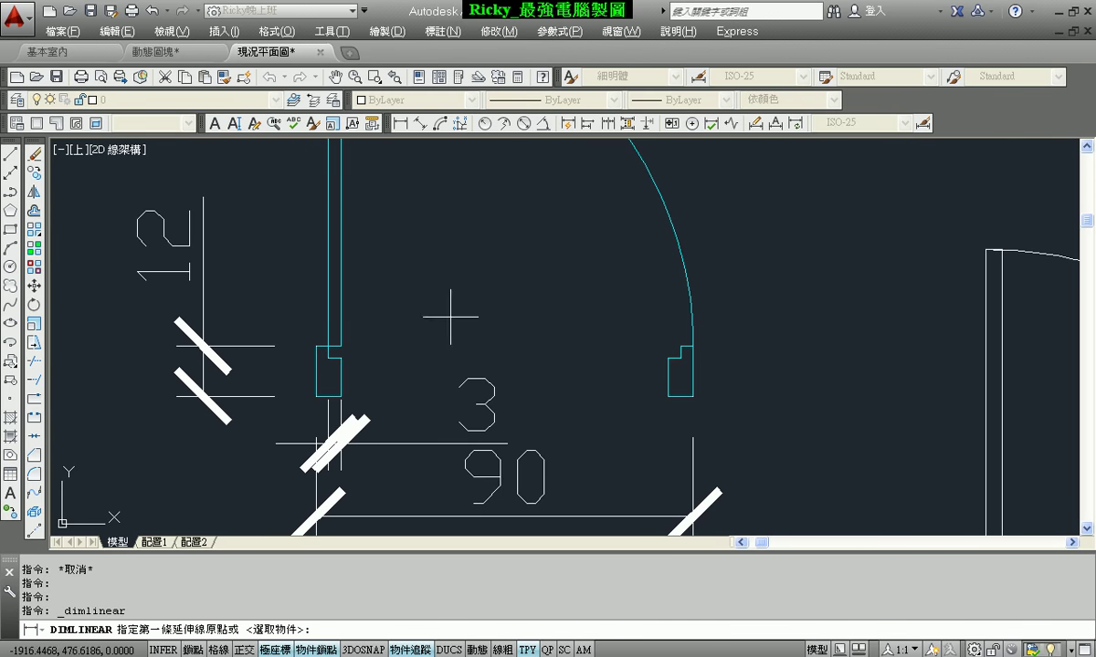
left_click(315, 396)
left_click(340, 396)
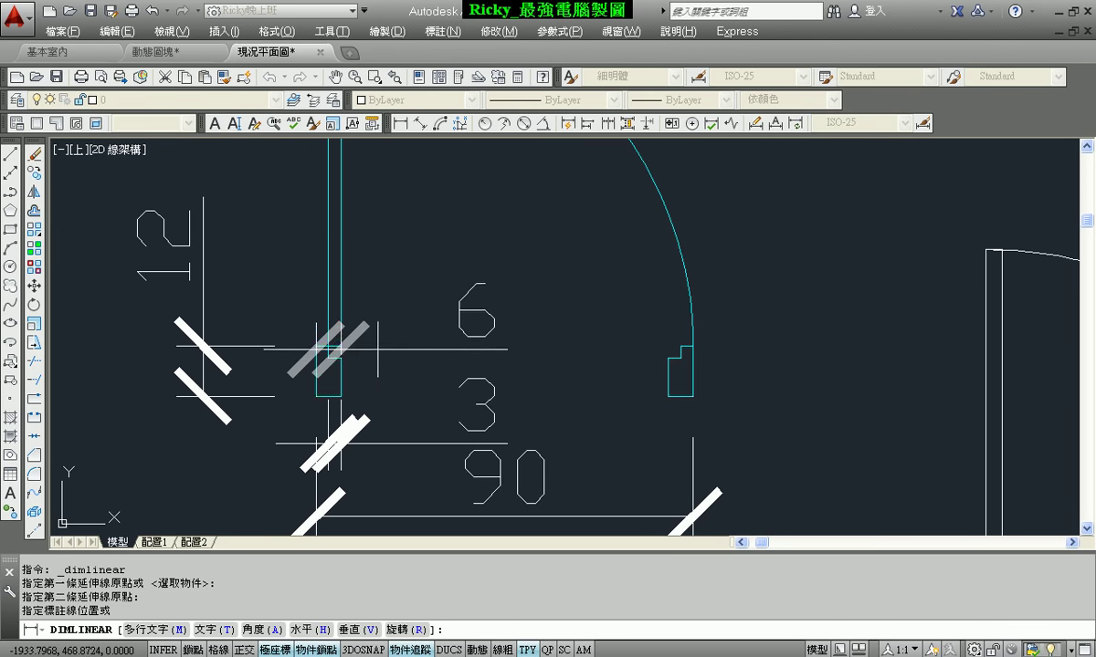
middle_click_drag(367, 452, 367, 380)
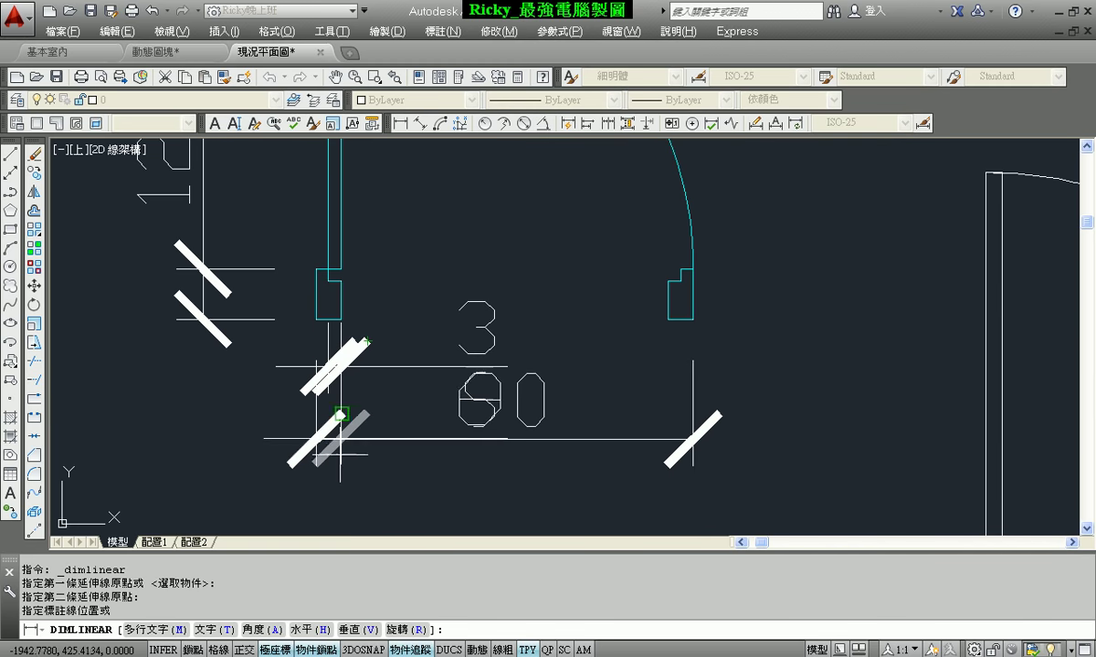
left_click(367, 497)
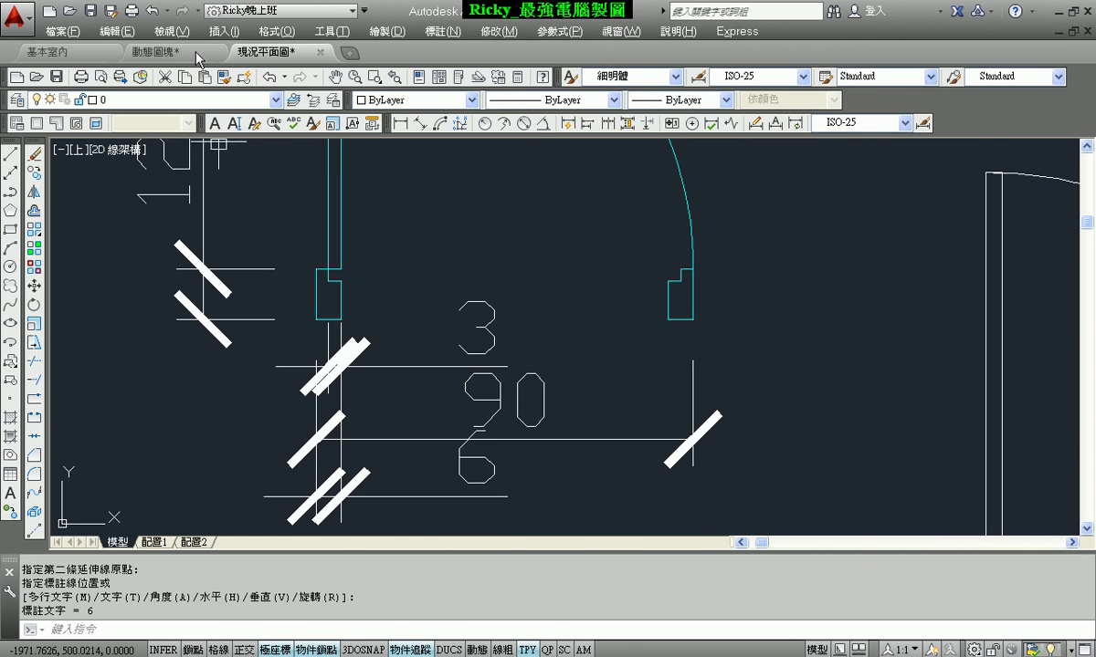
left_click(164, 55)
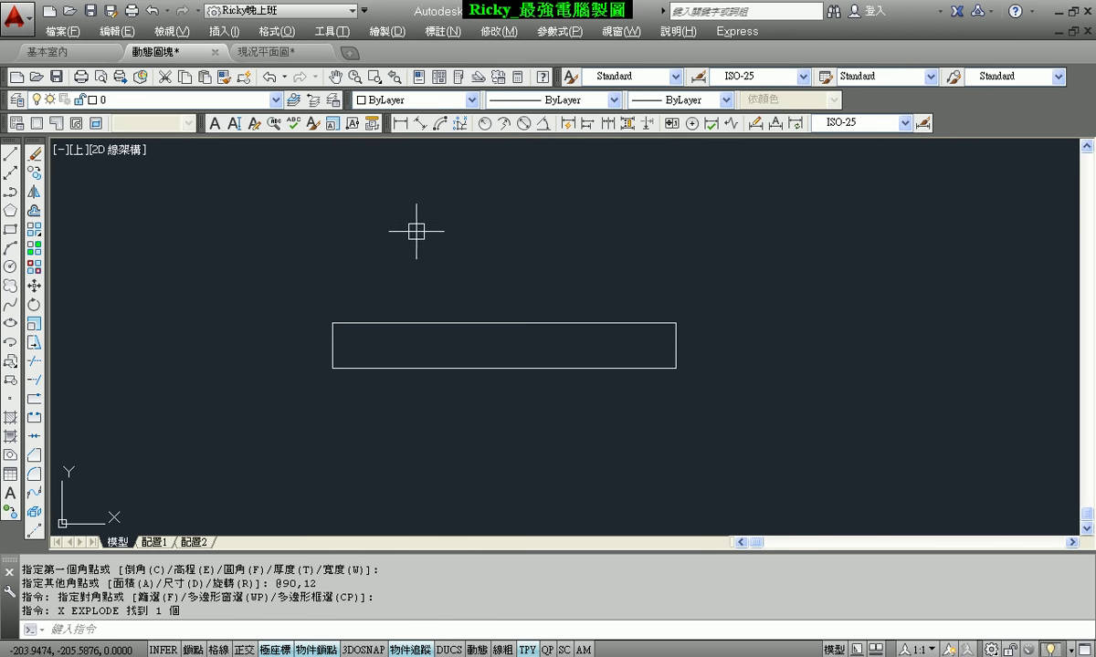
type("o")
Step: Offset the rectangle's left and right end edges 6 units inward
key("Return")
type("6")
key("Return")
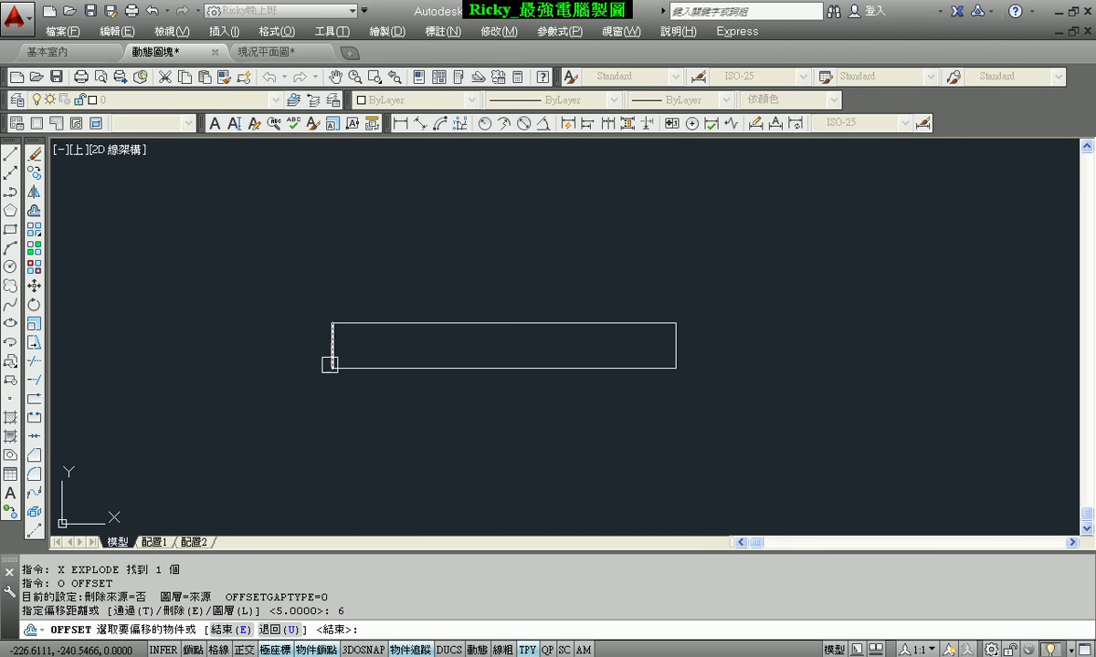
left_click(330, 364)
left_click(428, 353)
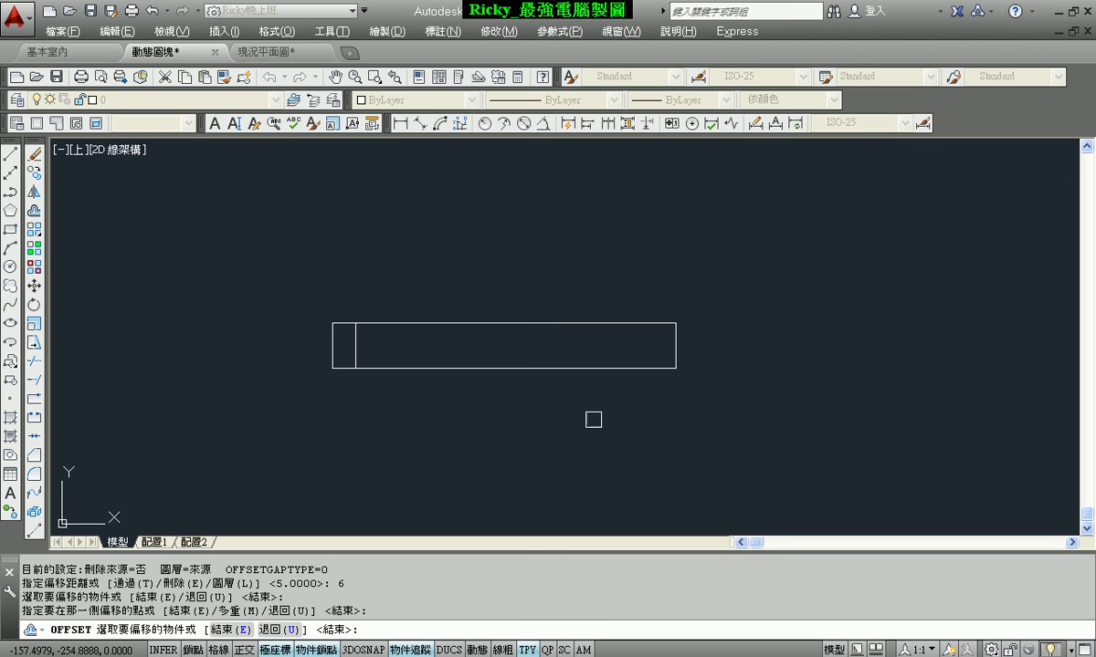
left_click(674, 345)
left_click(562, 345)
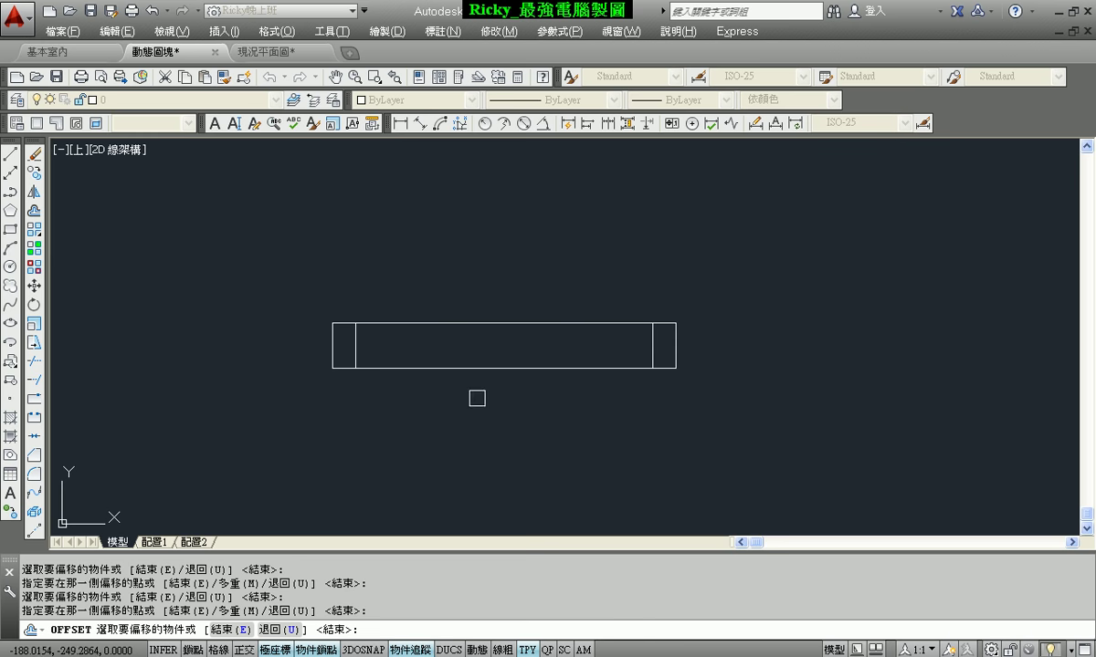
key("Escape")
Step: Trim the top and bottom lines between the two inner verticals
scroll(340, 337, "up", 2)
middle_click_drag(380, 356, 374, 330)
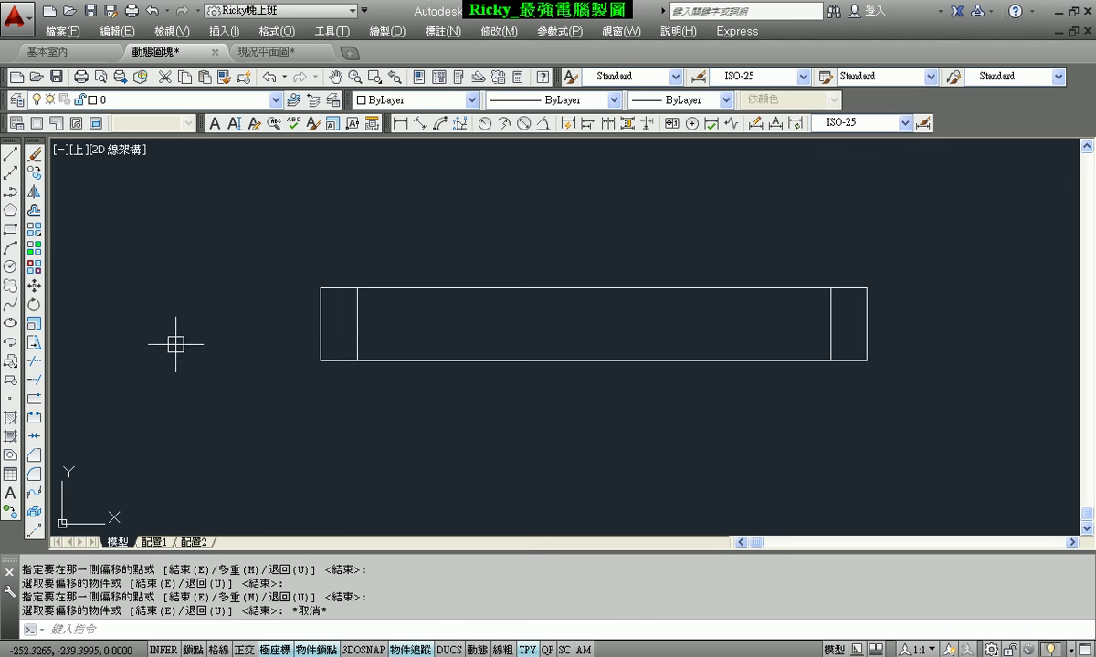
left_click(34, 364)
key("Return")
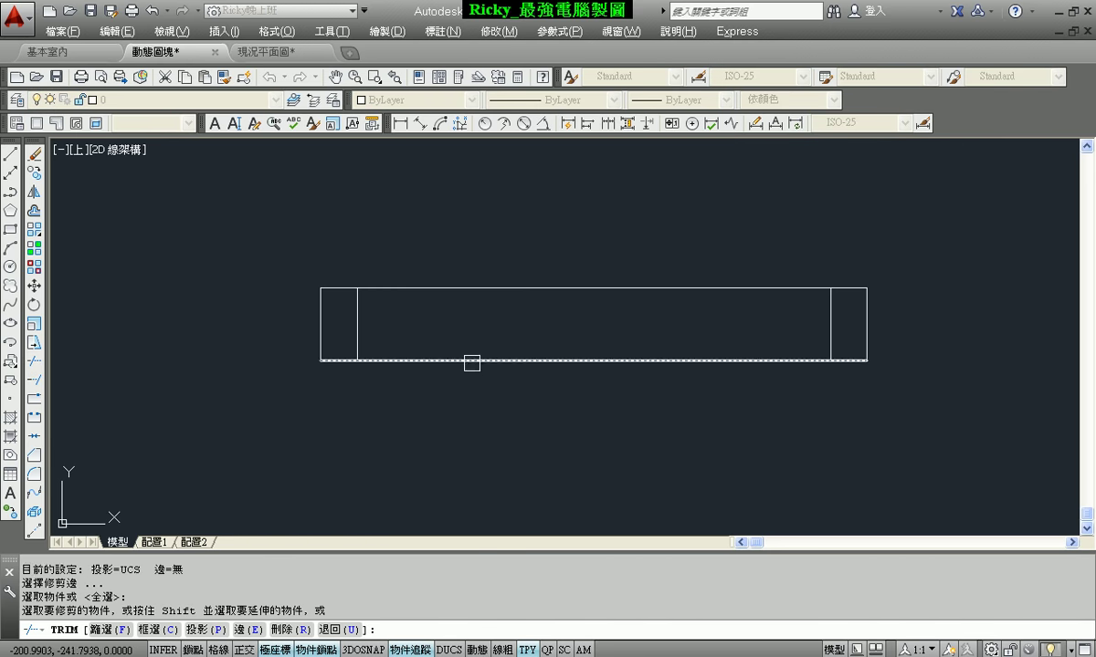
left_click(469, 361)
left_click(458, 282)
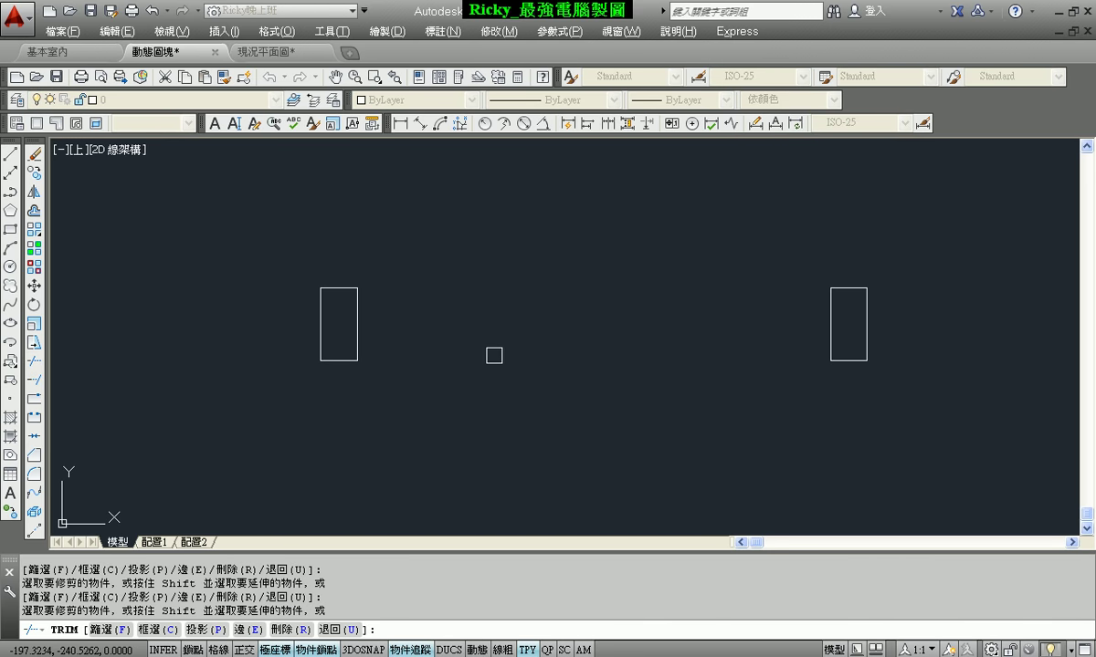
key("Escape")
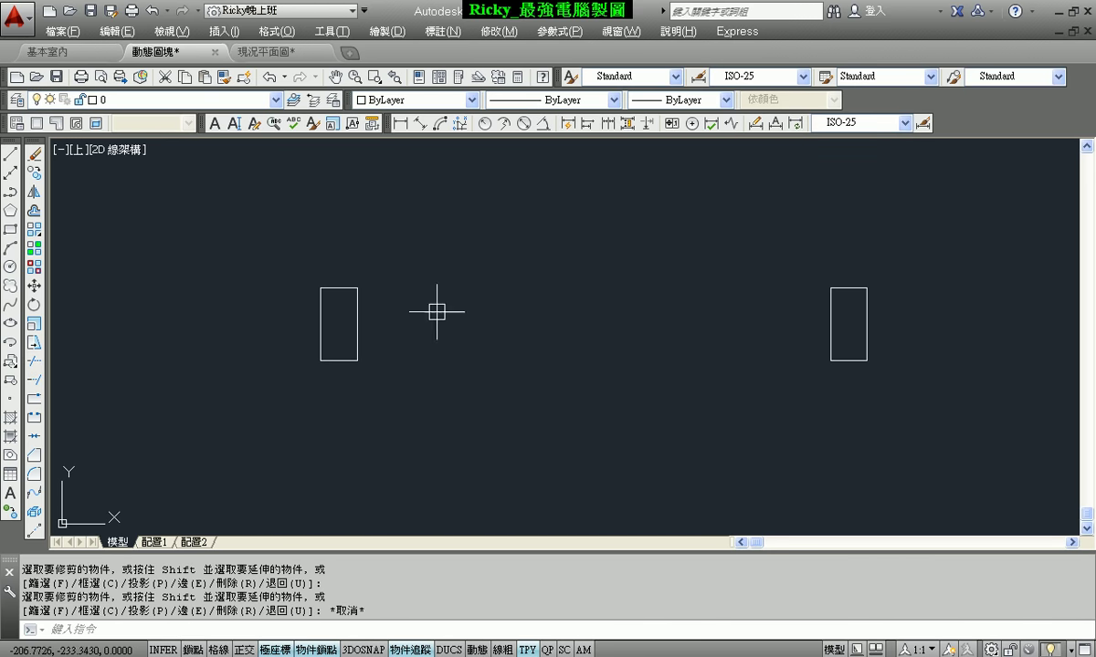
scroll(422, 302, "up", 2)
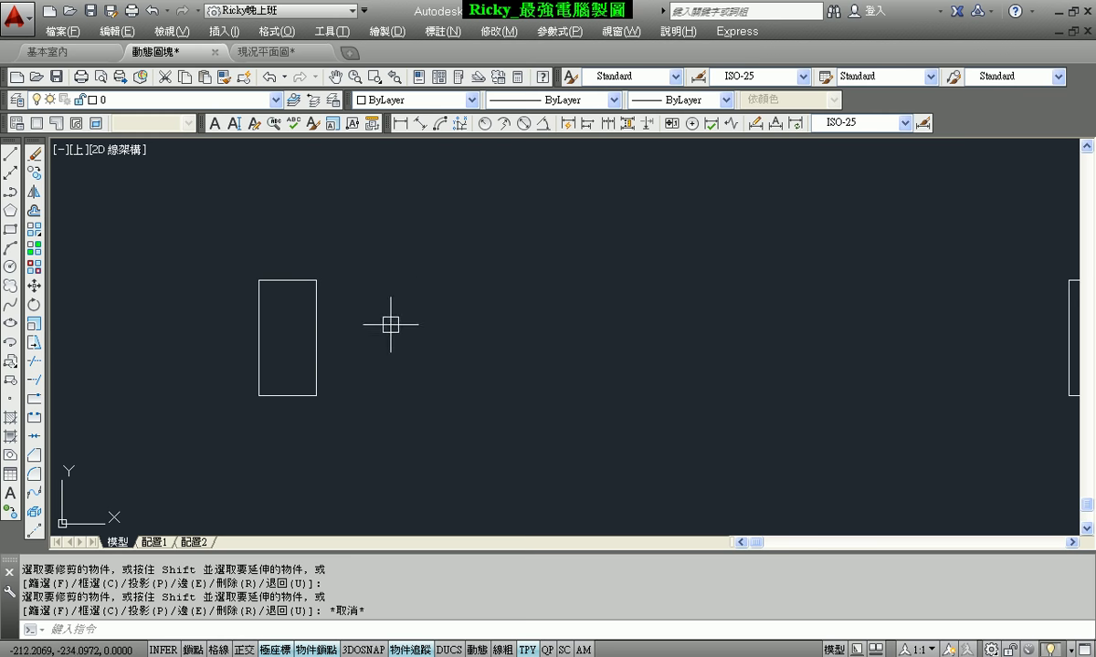
Step: On the left jamb, draw a line 3 down from the top midpoint and across to its right edge
left_click(11, 156)
scroll(379, 301, "up", 2)
scroll(327, 262, "up", 2)
scroll(331, 268, "down", 2)
middle_click_drag(238, 228, 272, 258)
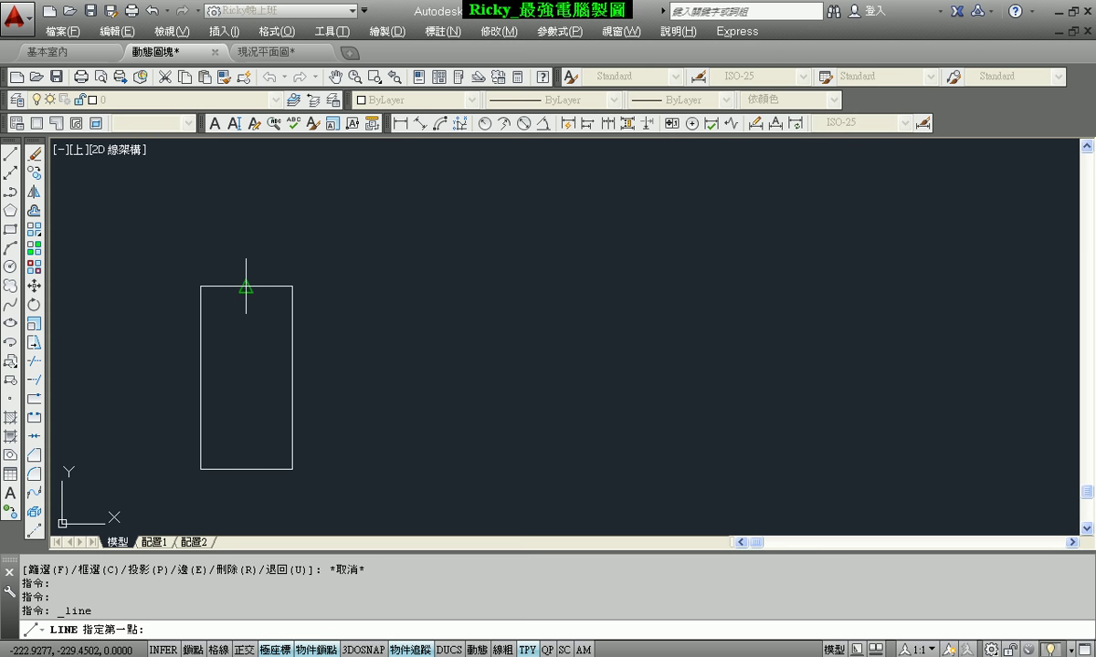
left_click(246, 286)
type("3")
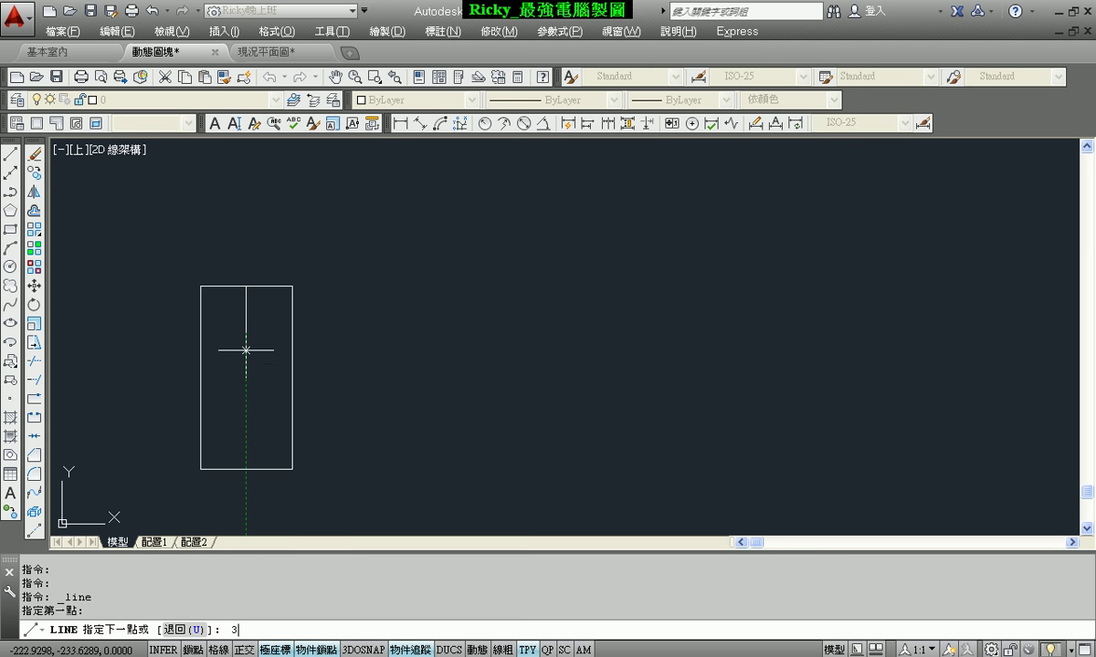
key("Return")
left_click(292, 332)
key("Escape")
Step: On the right jamb, draw a line 3 down from the top midpoint and across to its left edge
scroll(391, 379, "down", 5)
middle_click_drag(775, 394, 601, 393)
scroll(683, 345, "up", 2)
key("Return")
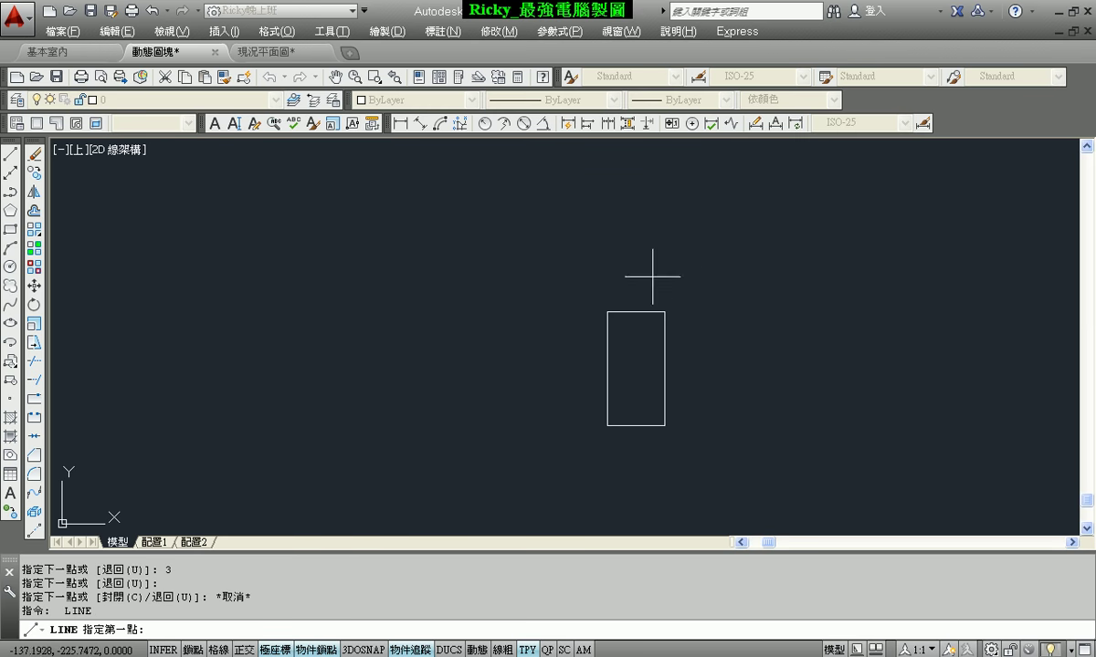
left_click(636, 313)
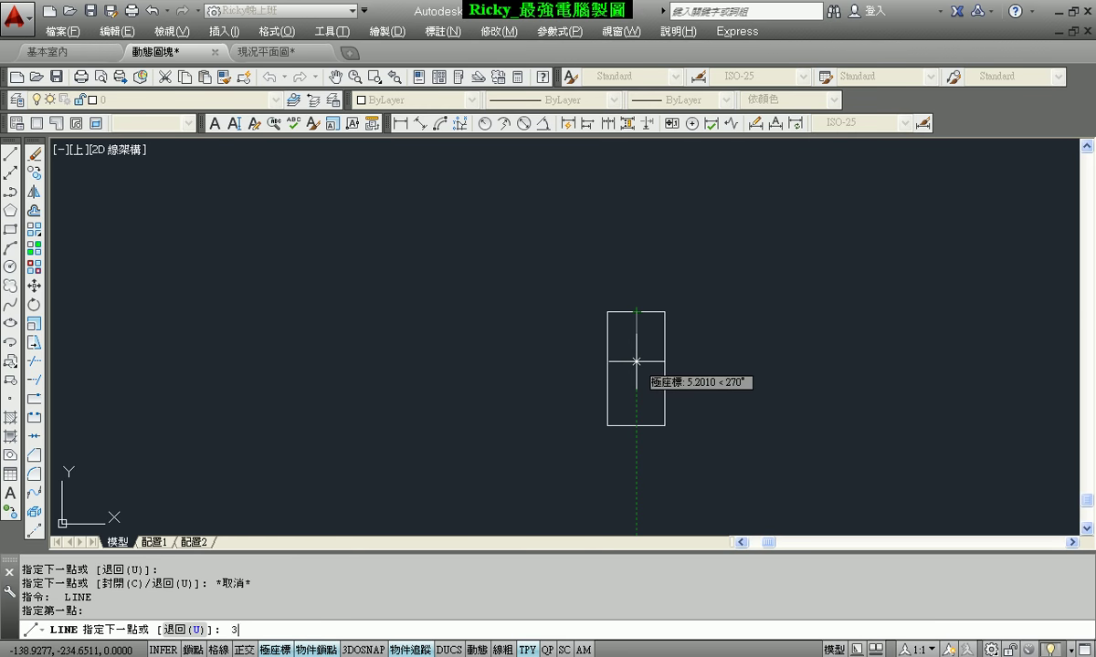
key("Return")
left_click(607, 341)
key("Escape")
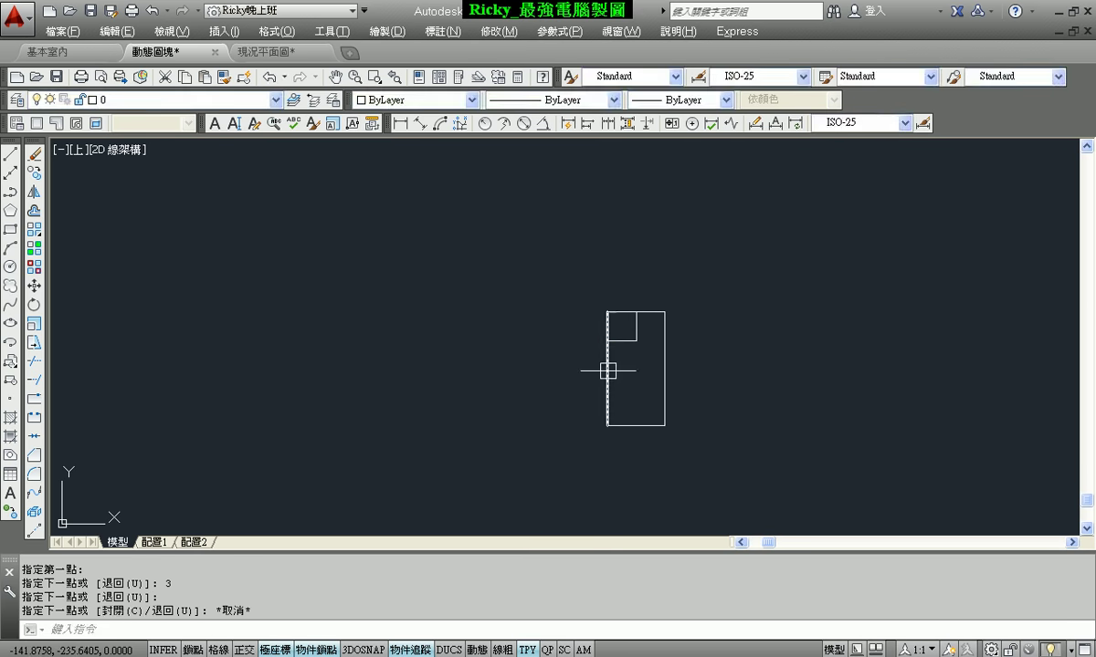
middle_click_drag(677, 372, 639, 356)
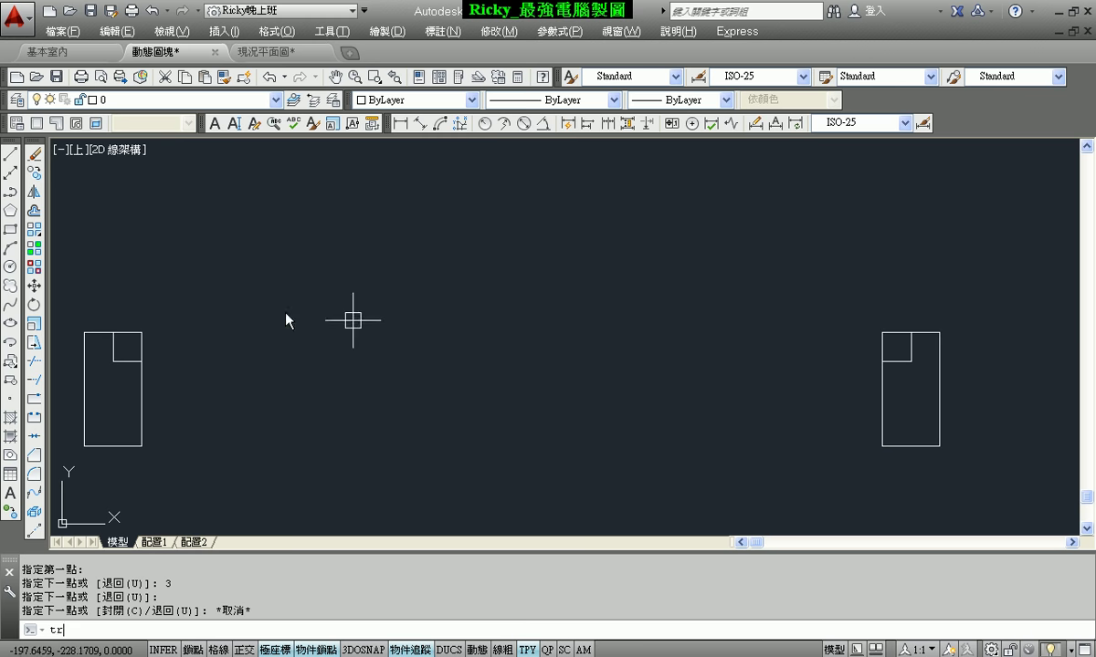
Step: Trim away each jamb's inner top corner with crossing windows
type("tr")
key("Return")
key("Return")
left_click(181, 308)
left_click(123, 340)
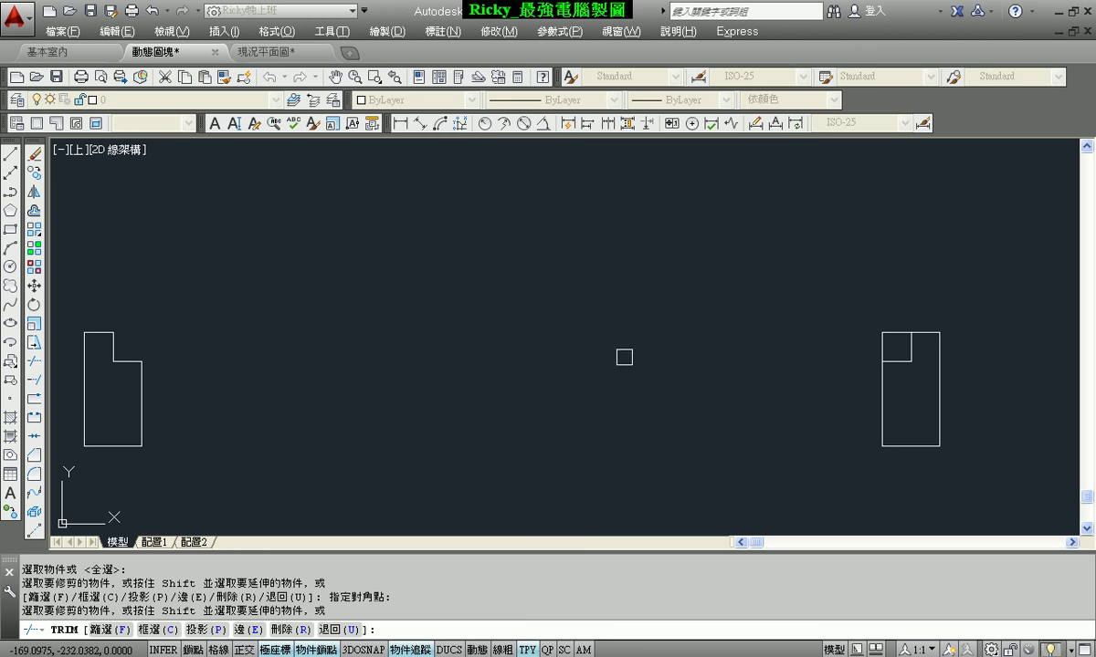
left_click(904, 305)
left_click(841, 335)
scroll(638, 325, "down", 2)
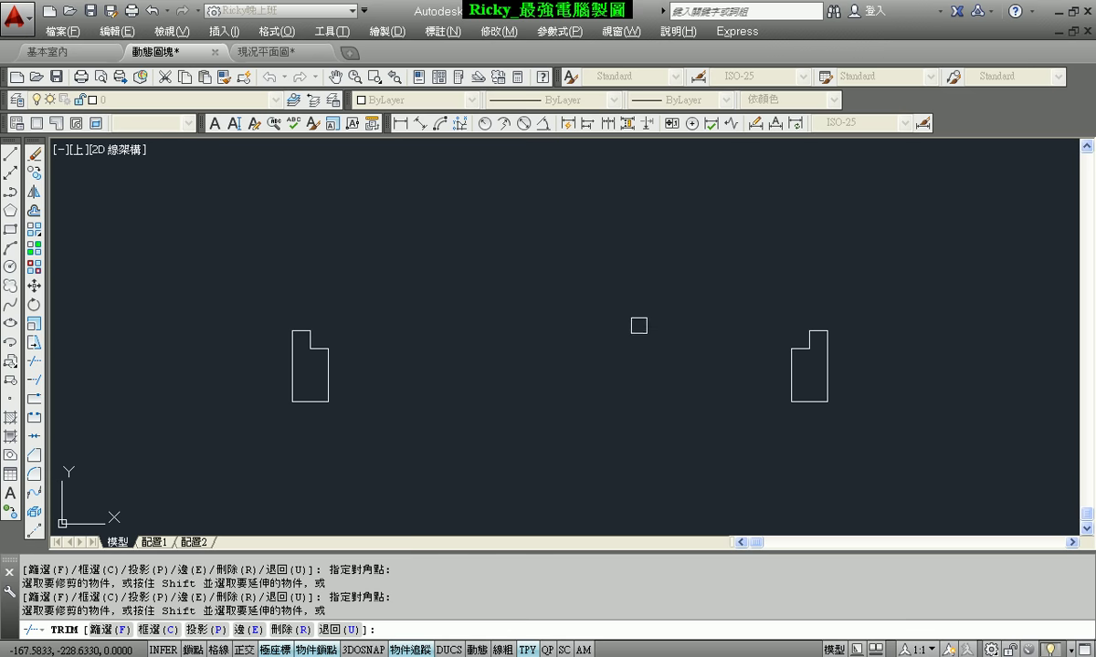
key("Escape")
Step: Delete the two leftover objects and save the drawing
middle_click_drag(511, 291, 494, 334)
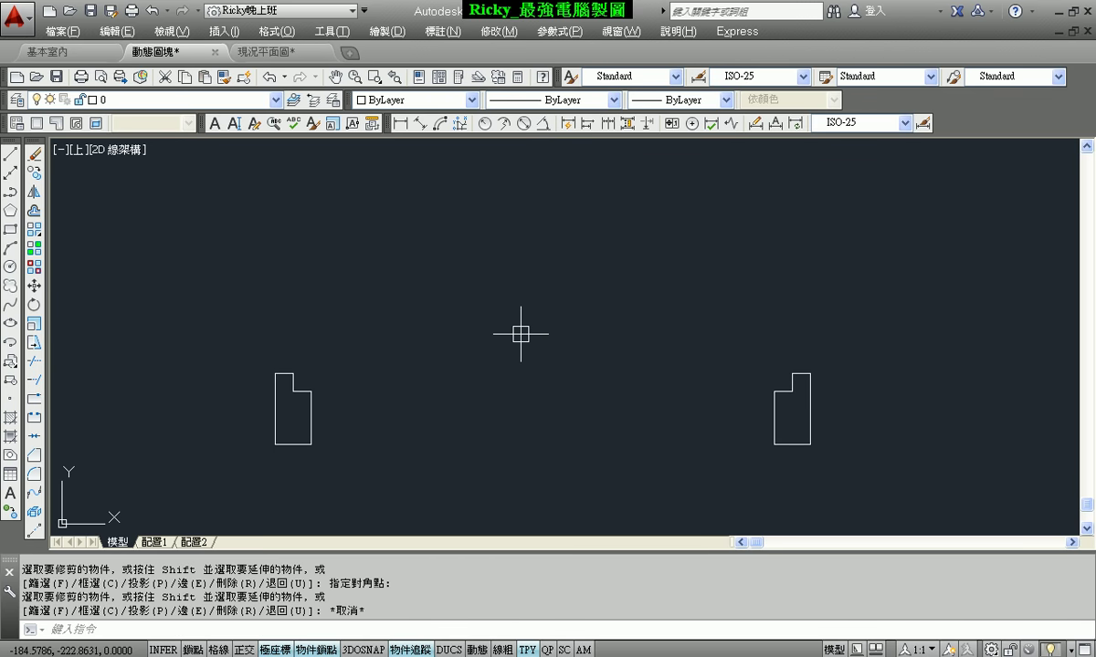
key("Delete")
scroll(520, 333, "down", 3)
key("ctrl+s")
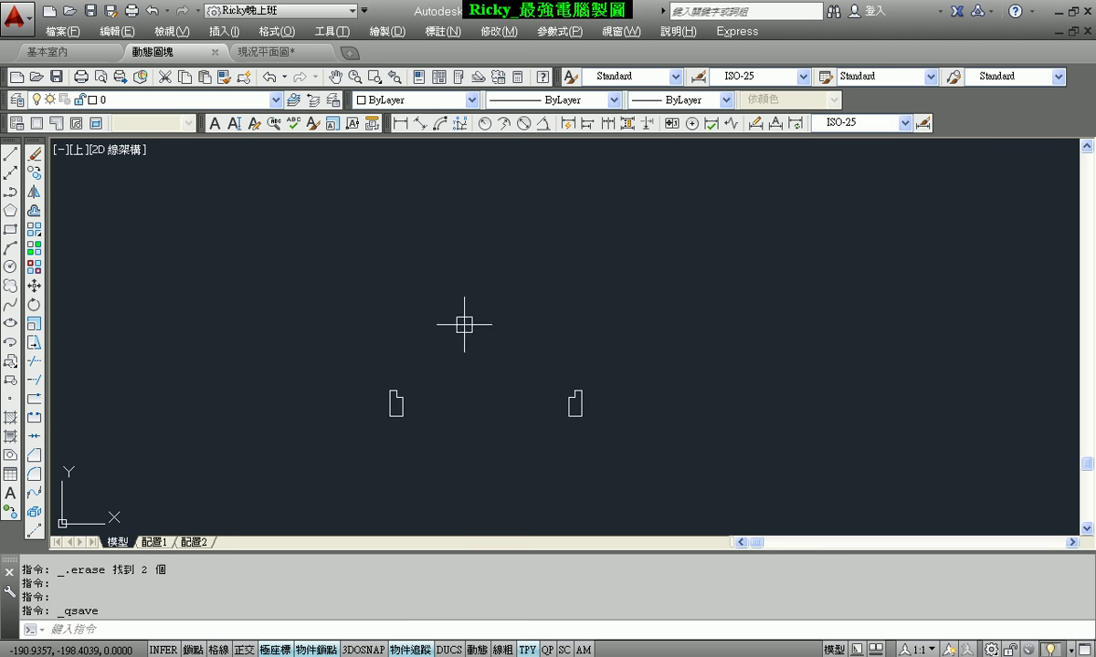
Step: Draw a radius-87 circle centred on the left jamb's notch corner, through the right jamb's corner
left_click(12, 268)
scroll(465, 373, "up", 4)
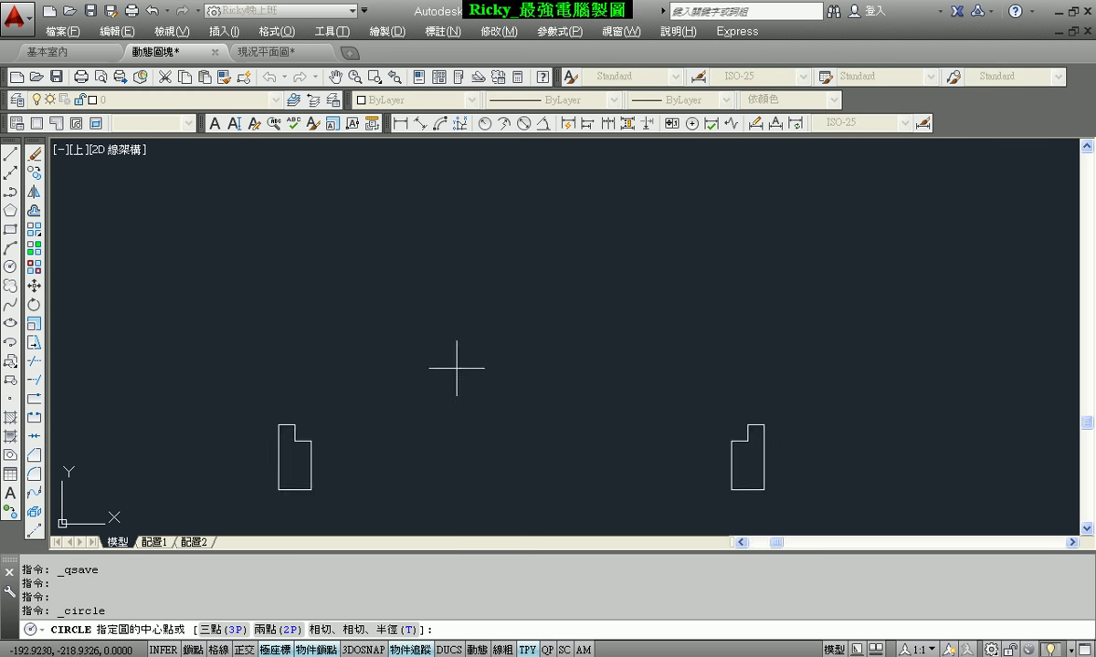
scroll(299, 408, "up", 2)
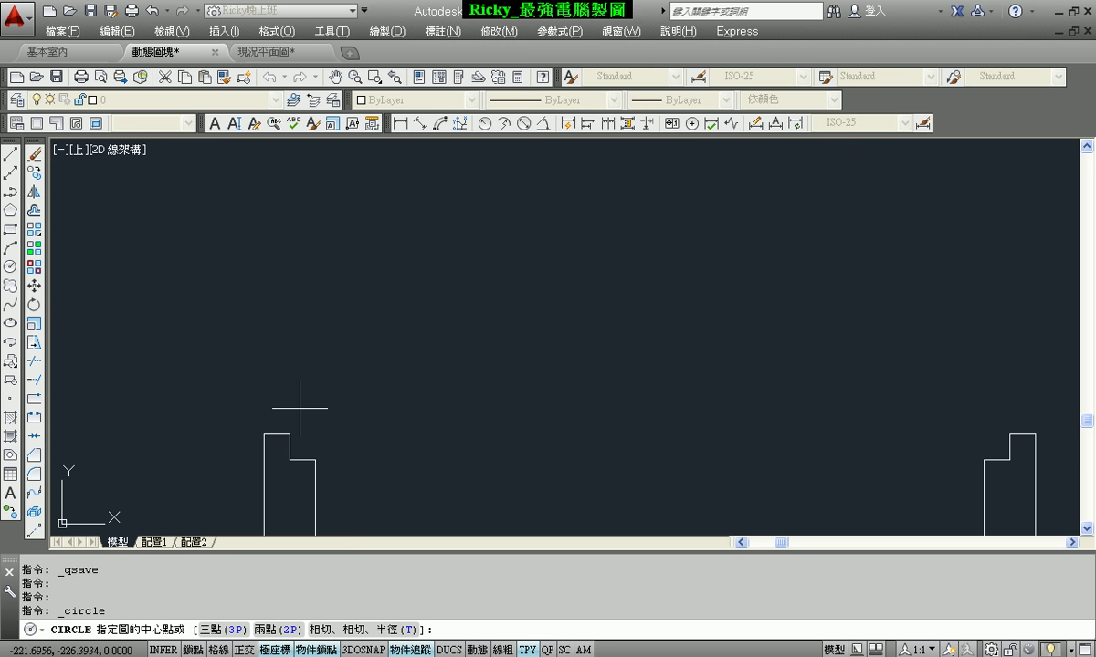
left_click(290, 435)
scroll(396, 301, "down", 4)
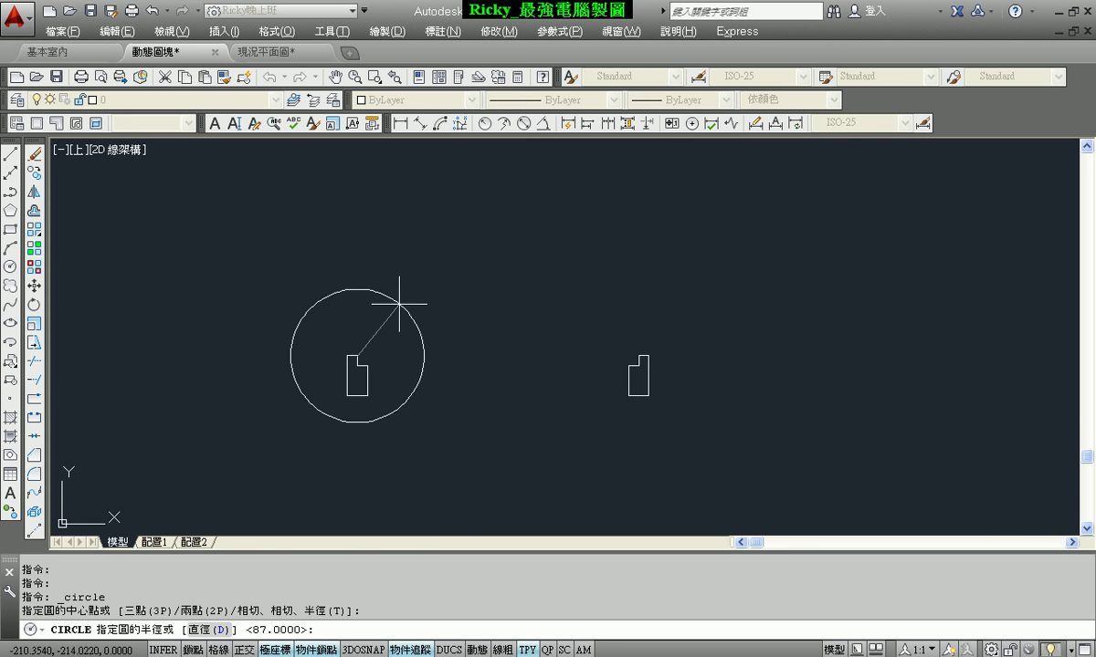
scroll(661, 301, "up", 4)
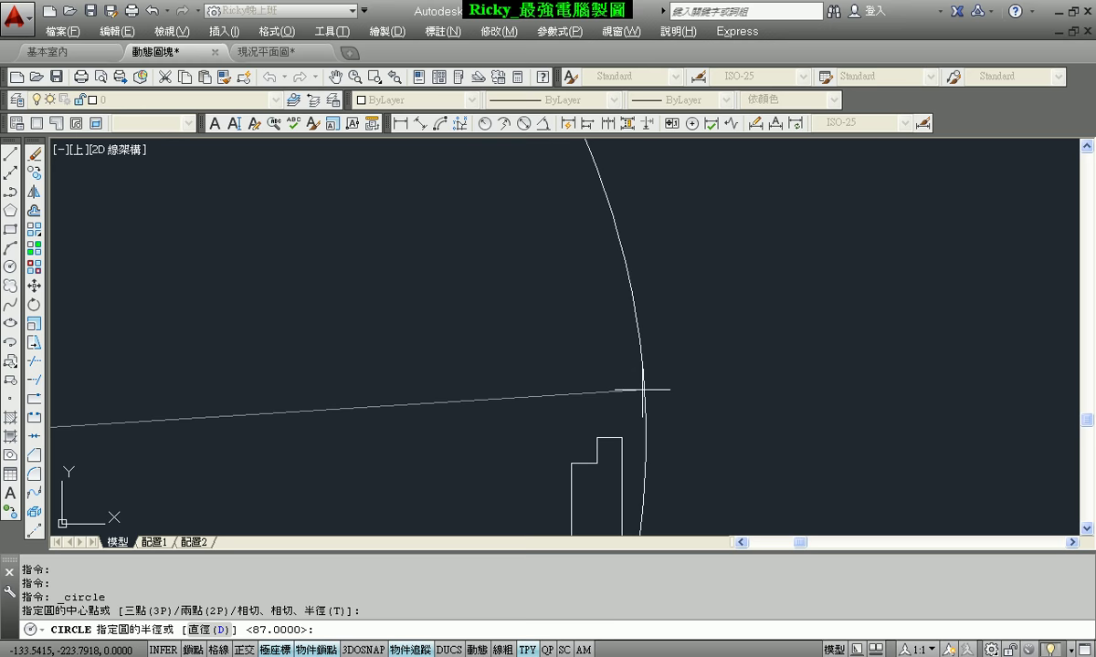
left_click(621, 438)
scroll(726, 365, "down", 3)
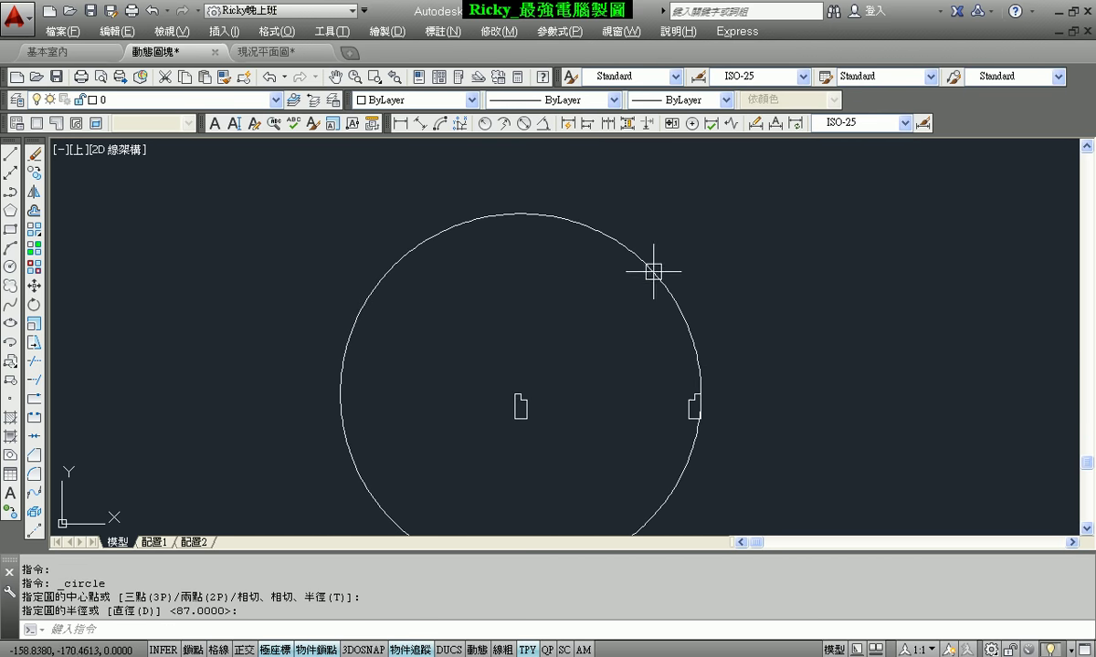
scroll(539, 336, "up", 2)
scroll(543, 340, "up", 1)
middle_click_drag(543, 339, 520, 354)
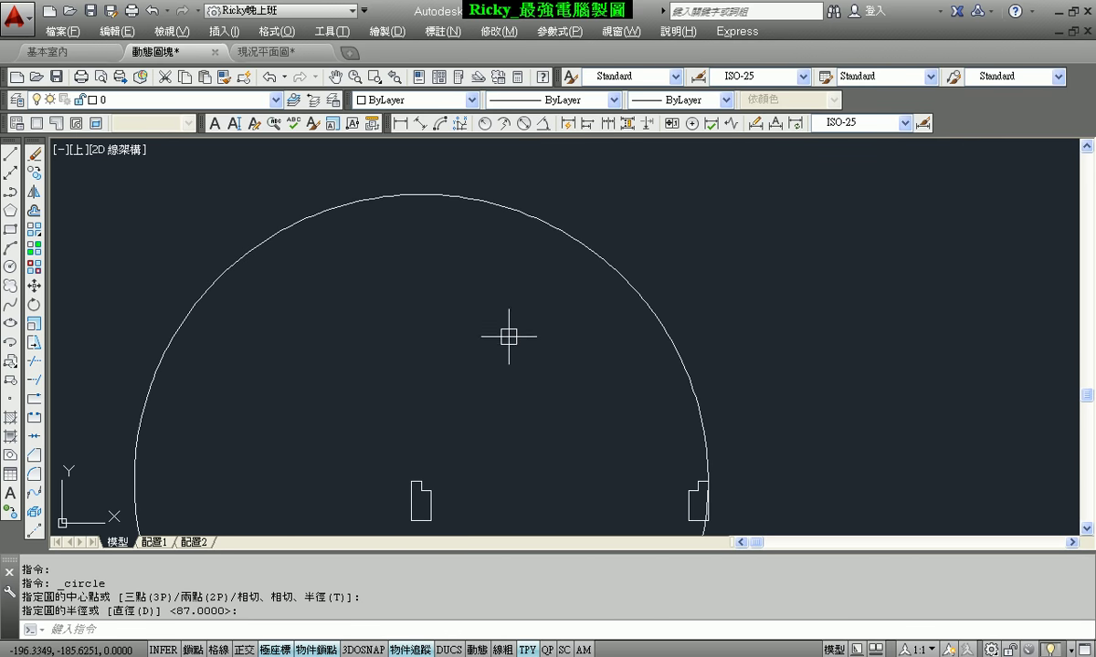
Step: Draw a 3-wide rectangle from the left jamb's notch corner up to the circle's top quadrant
left_click(11, 230)
scroll(514, 402, "up", 2)
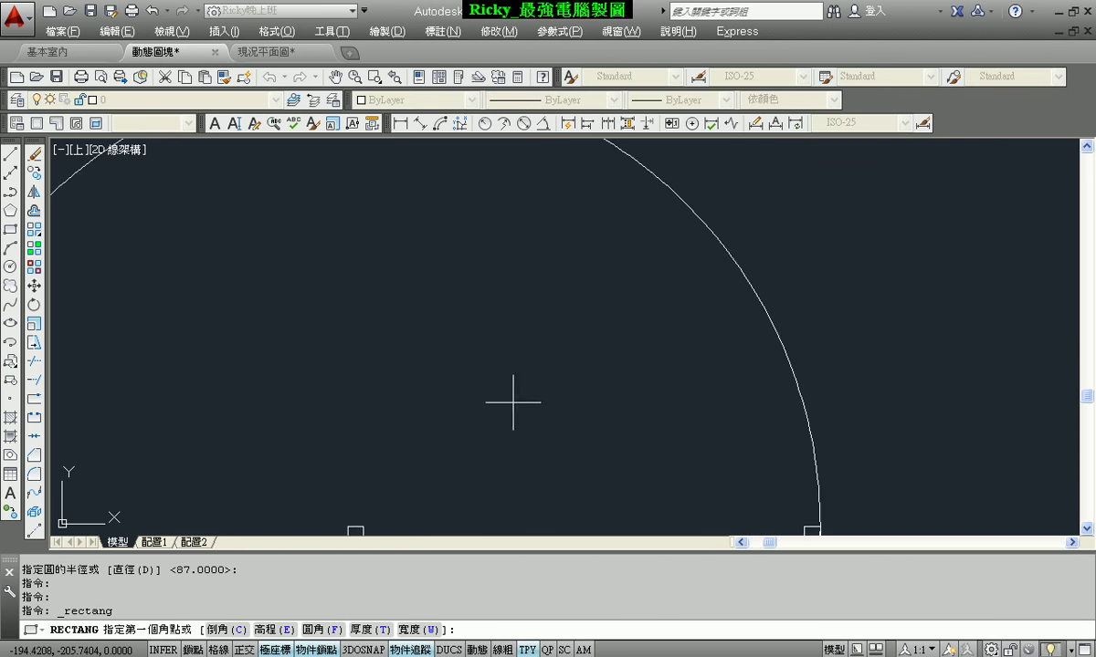
scroll(433, 400, "down", 2)
scroll(418, 472, "up", 2)
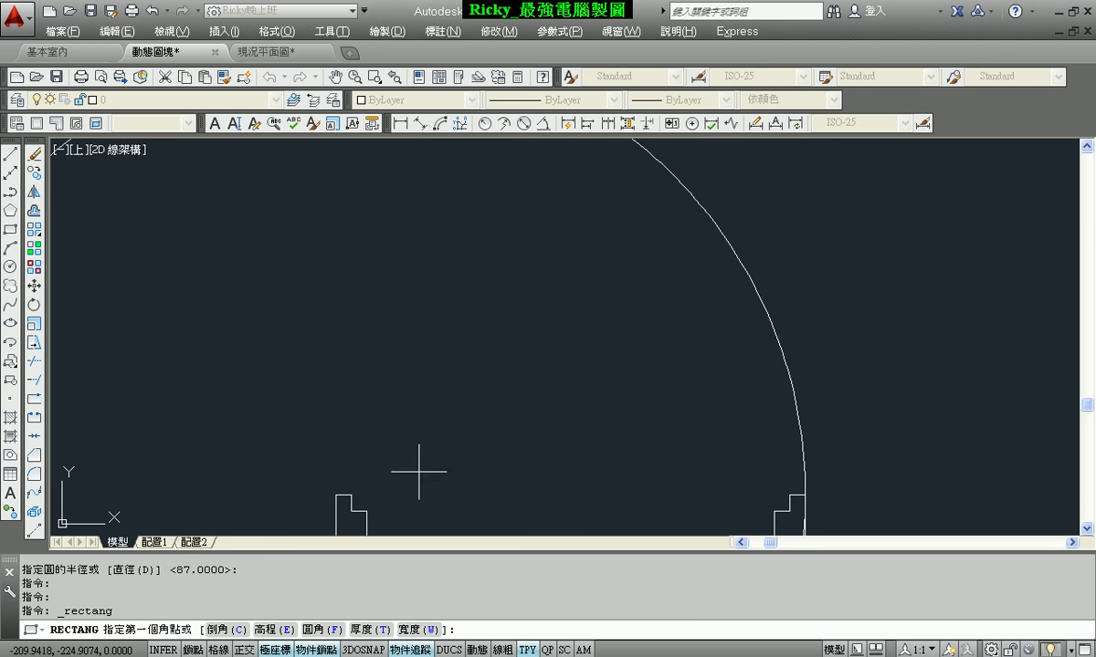
left_click(350, 496)
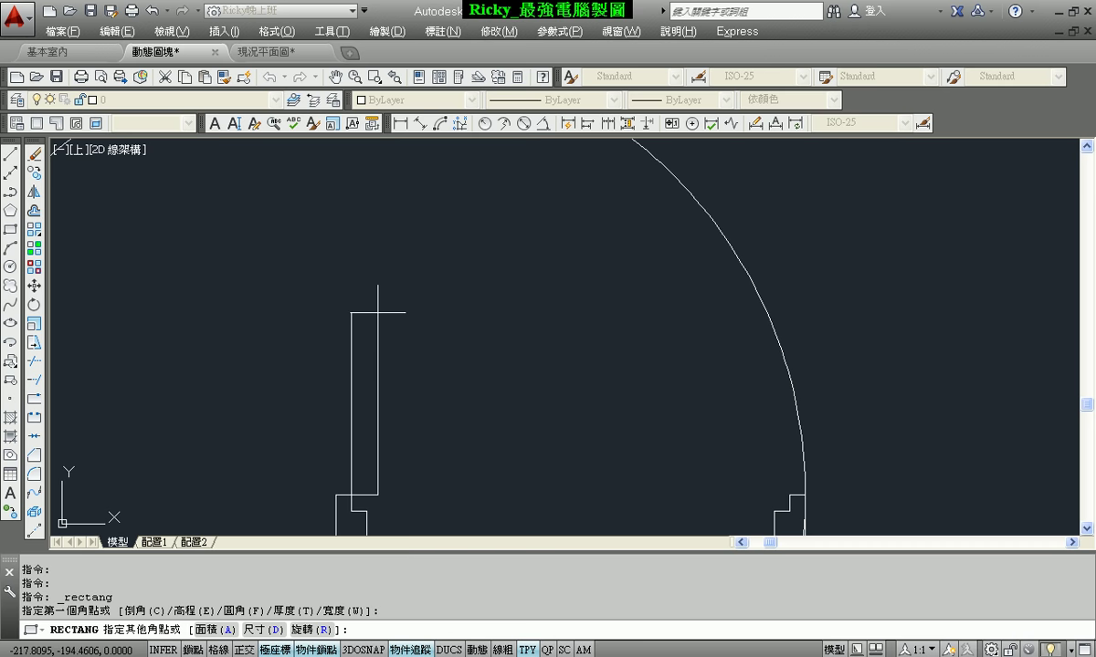
scroll(378, 312, "down", 3)
middle_click_drag(367, 313, 379, 361)
scroll(365, 334, "up", 3)
type("3")
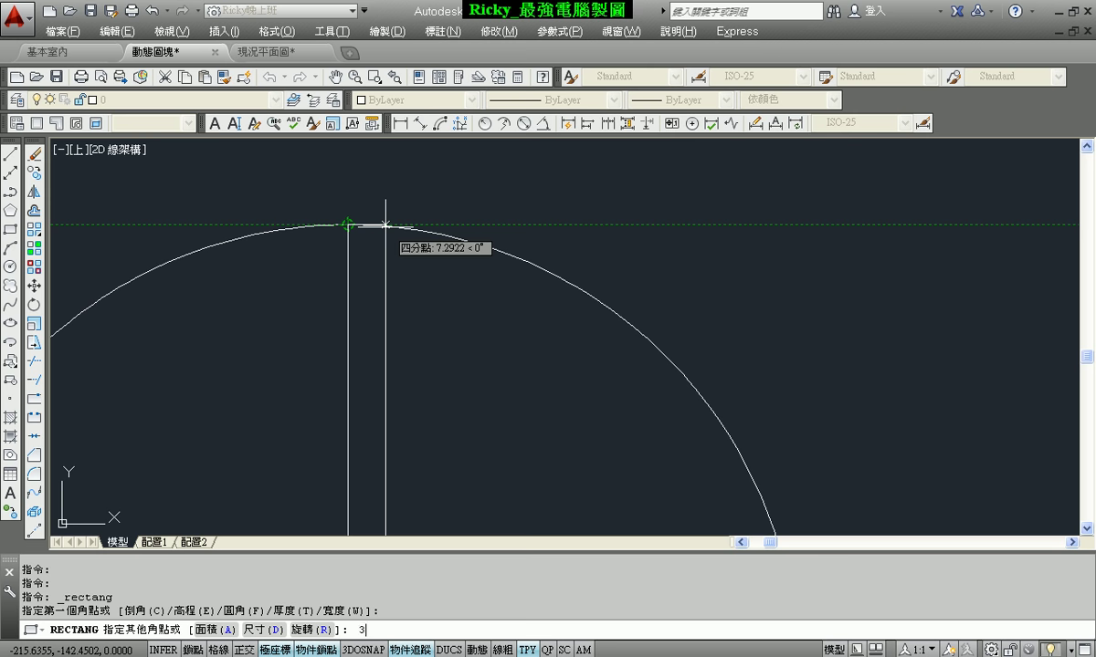
key("Return")
scroll(425, 183, "down", 3)
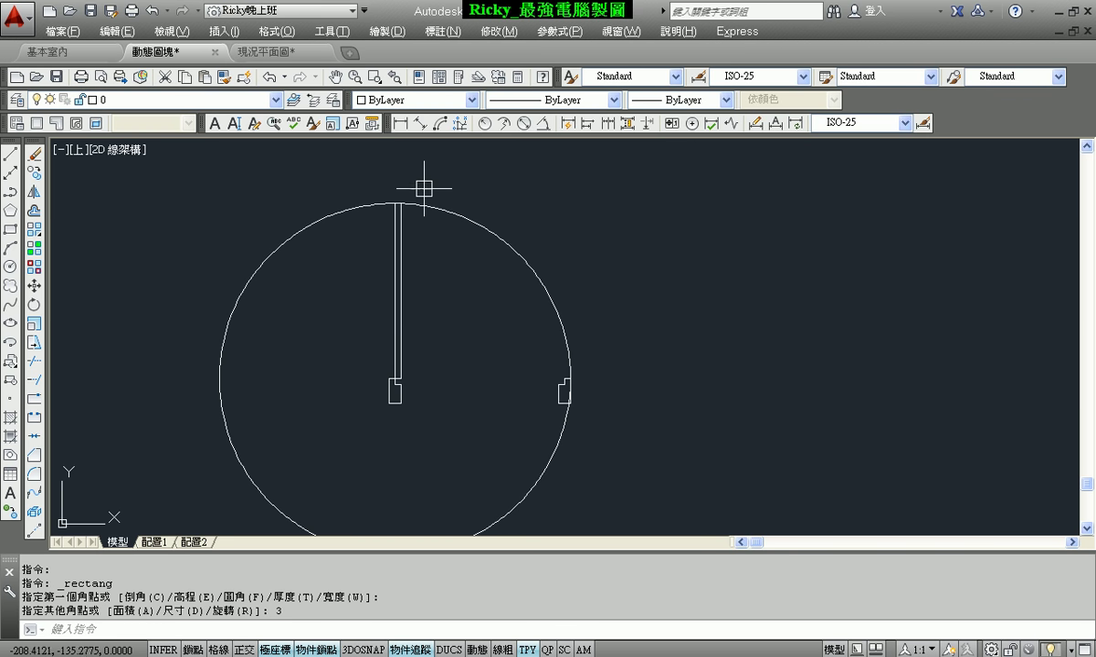
scroll(410, 359, "up", 3)
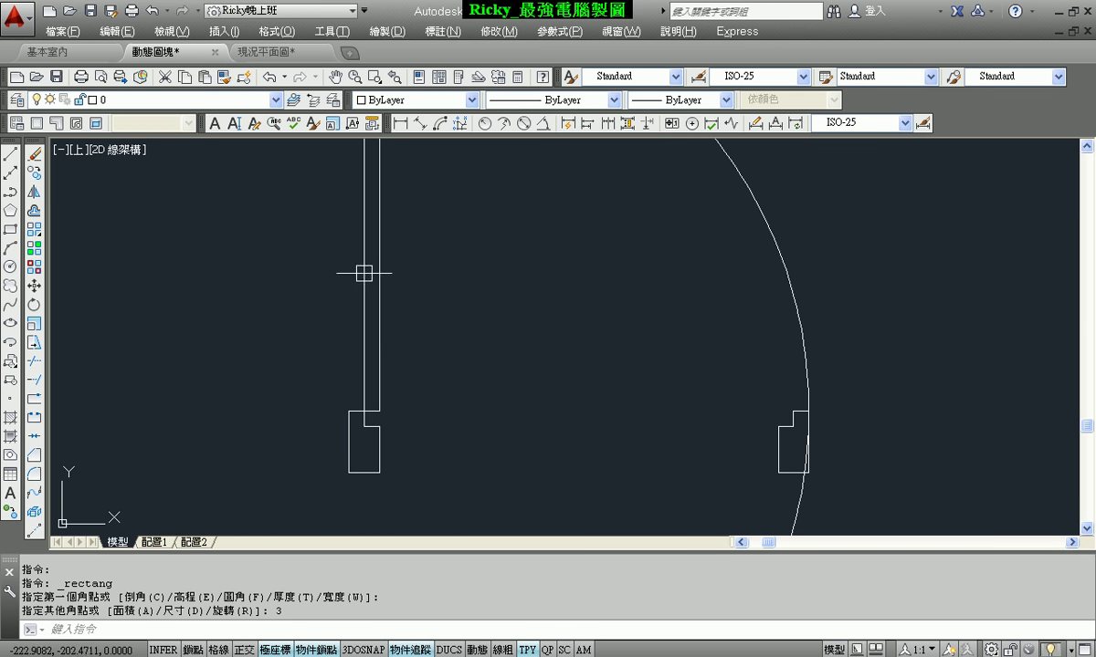
scroll(386, 247, "down", 2)
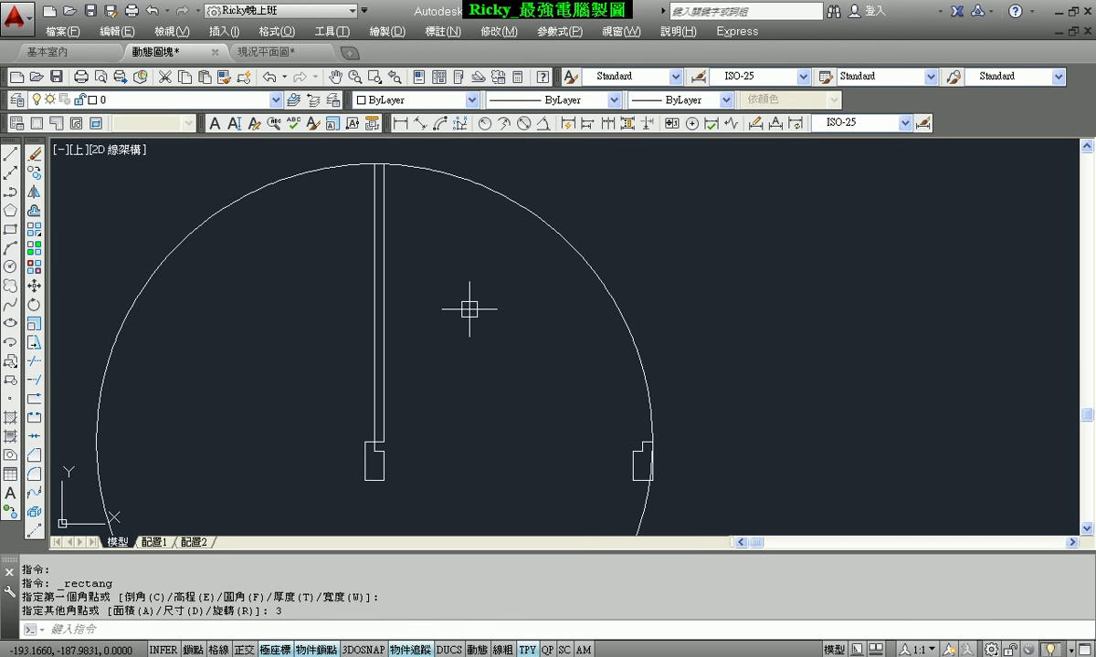
Step: Trim the circle against the door leaf, leaving only the quarter swing arc to the right jamb
left_click(37, 362)
left_click(376, 269)
scroll(662, 487, "up", 5)
left_click(612, 429)
key("Return")
left_click(605, 436)
scroll(696, 424, "down", 5)
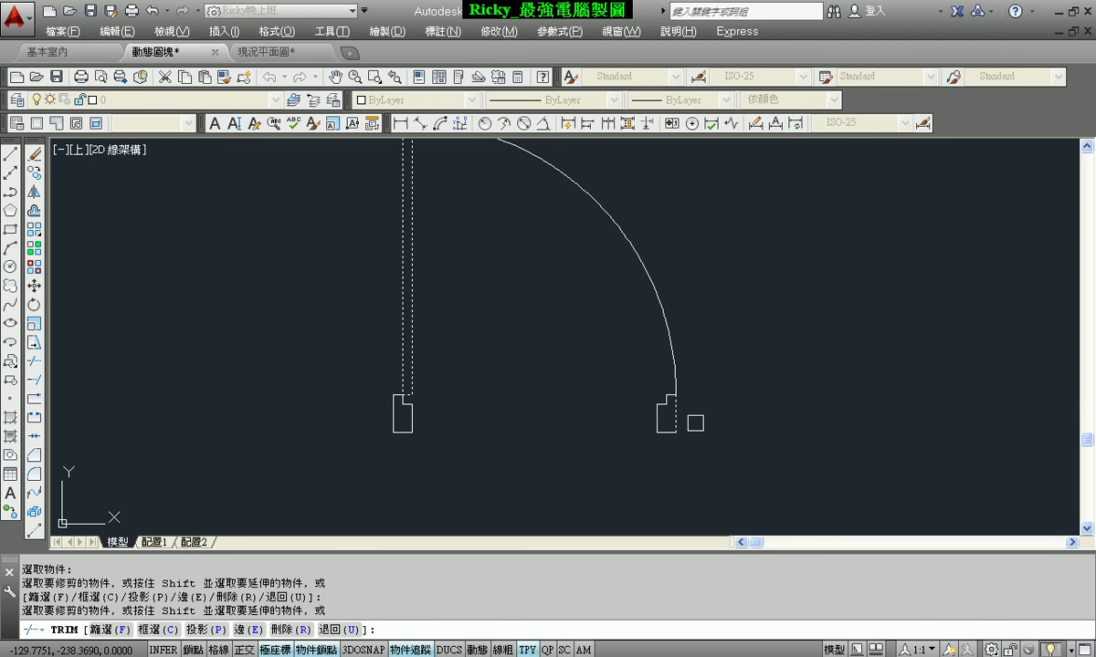
scroll(425, 237, "up", 3)
key("Escape")
Step: Zoom and pan until the panel, swing arc and both jambs are fully in view
scroll(452, 306, "up", 3)
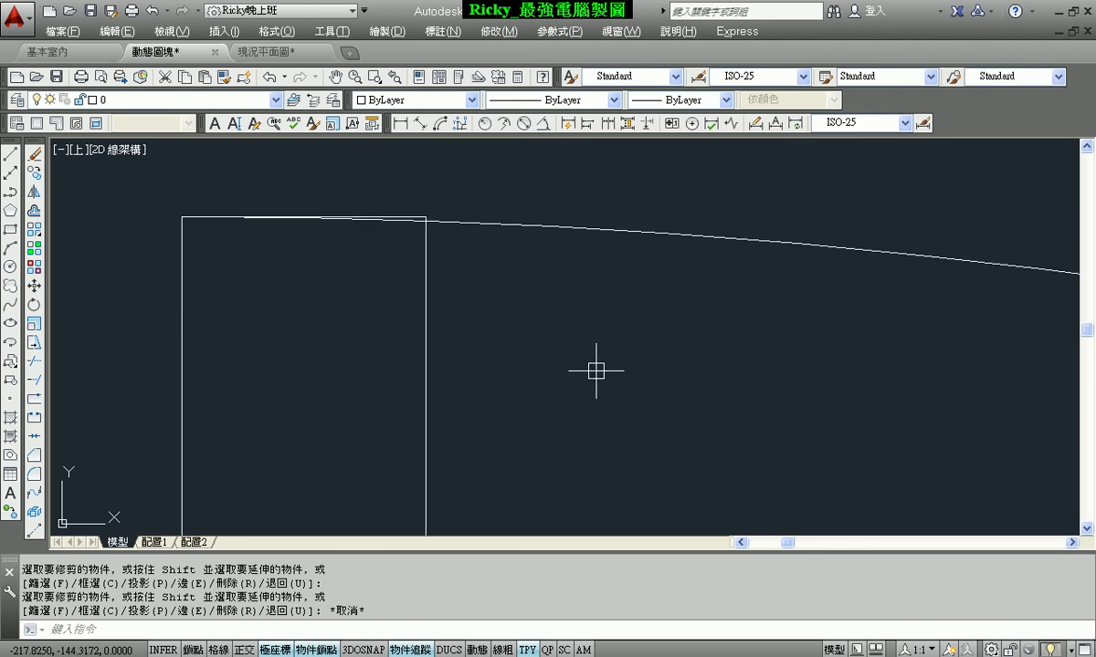
scroll(481, 277, "down", 5)
scroll(481, 277, "down", 3)
scroll(452, 283, "up", 5)
scroll(411, 242, "up", 3)
scroll(478, 325, "down", 2)
scroll(512, 338, "down", 2)
scroll(521, 346, "down", 1)
middle_click_drag(535, 356, 506, 312)
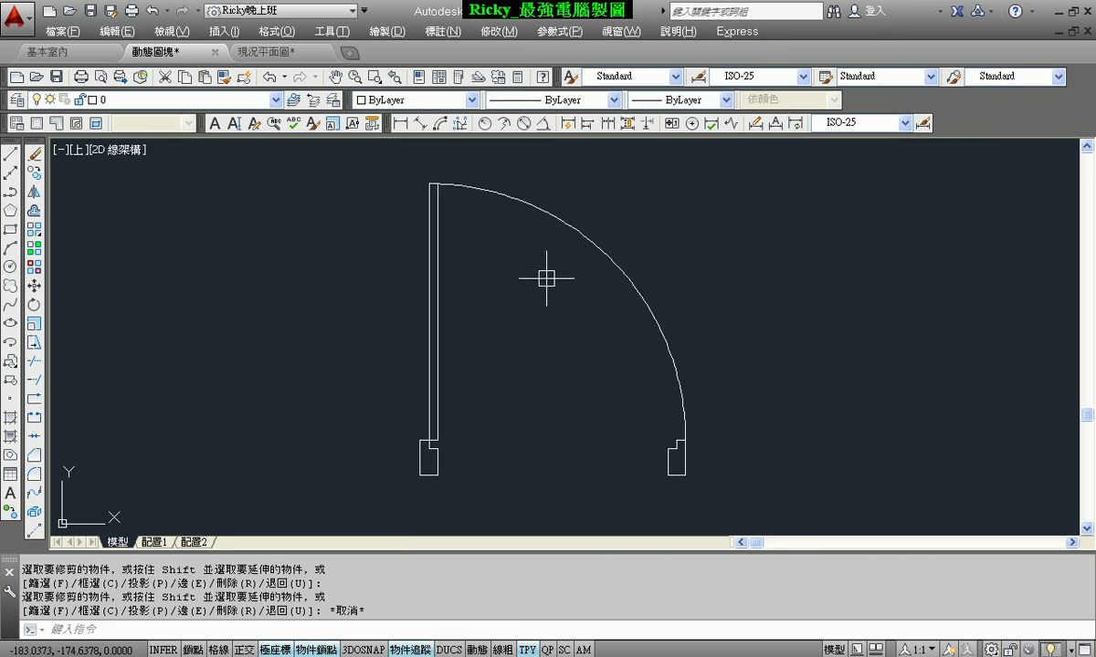
left_click(572, 228)
scroll(456, 431, "up", 5)
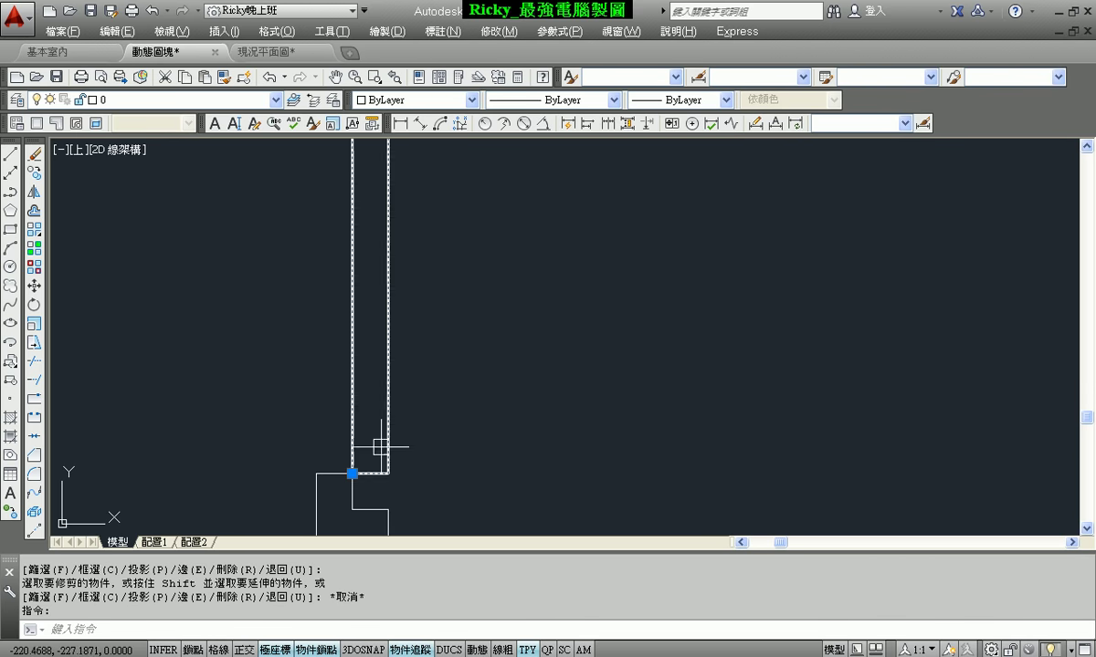
scroll(374, 456, "down", 5)
scroll(780, 466, "up", 5)
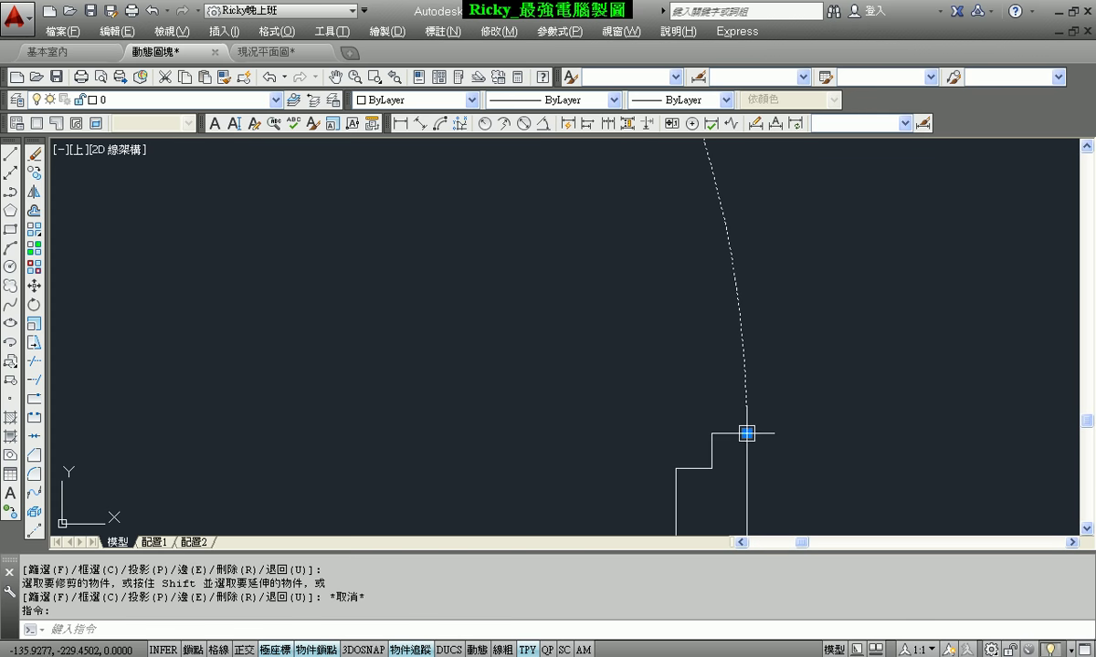
scroll(636, 392, "down", 5)
mouse_move(543, 345)
middle_mouse_down()
mouse_move(563, 443)
mouse_move(516, 376)
middle_mouse_up()
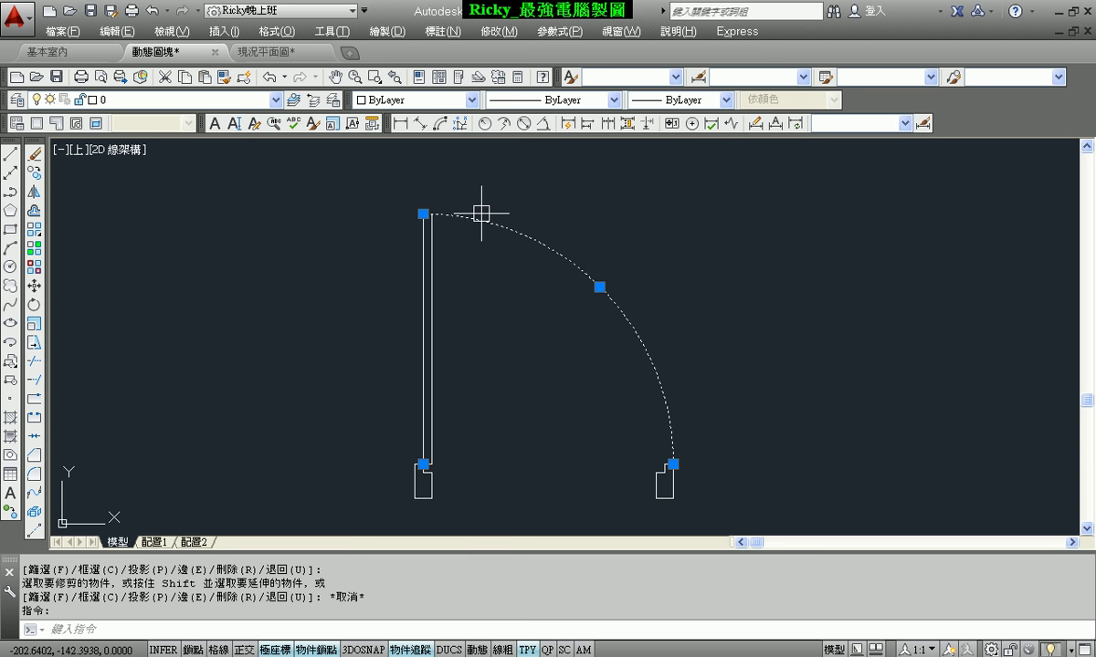
middle_click_drag(630, 365, 675, 341)
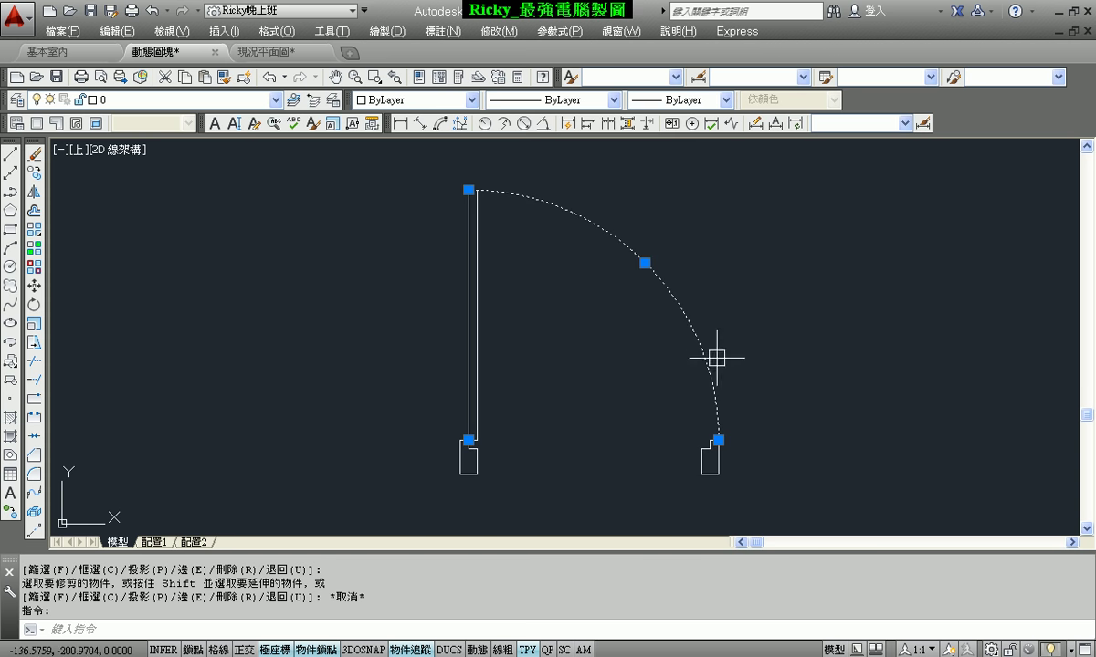
key("Escape")
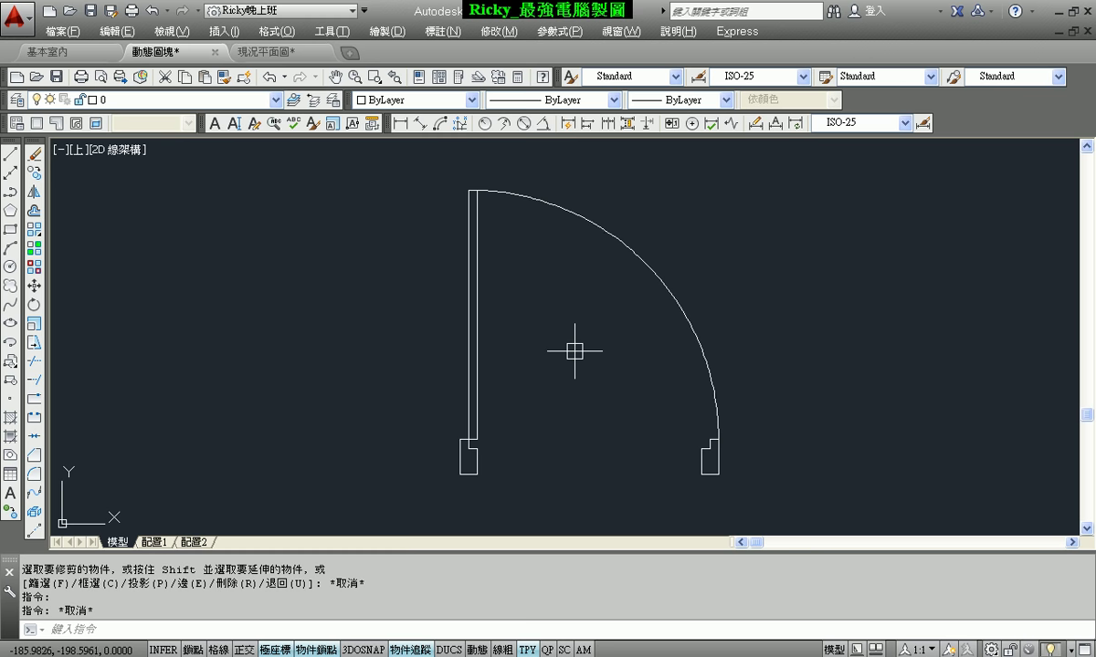
middle_click_drag(407, 269, 367, 262)
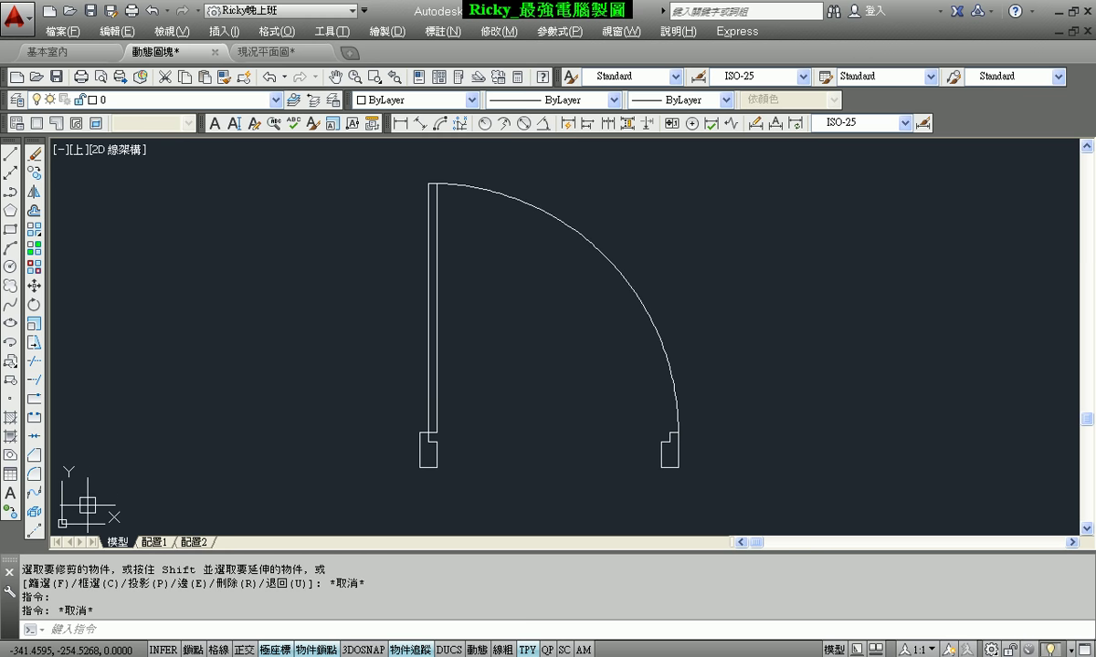
Step: Create block 推門 from the door's 14 window-selected objects, based at the left jamb's lower corner
left_click(11, 383)
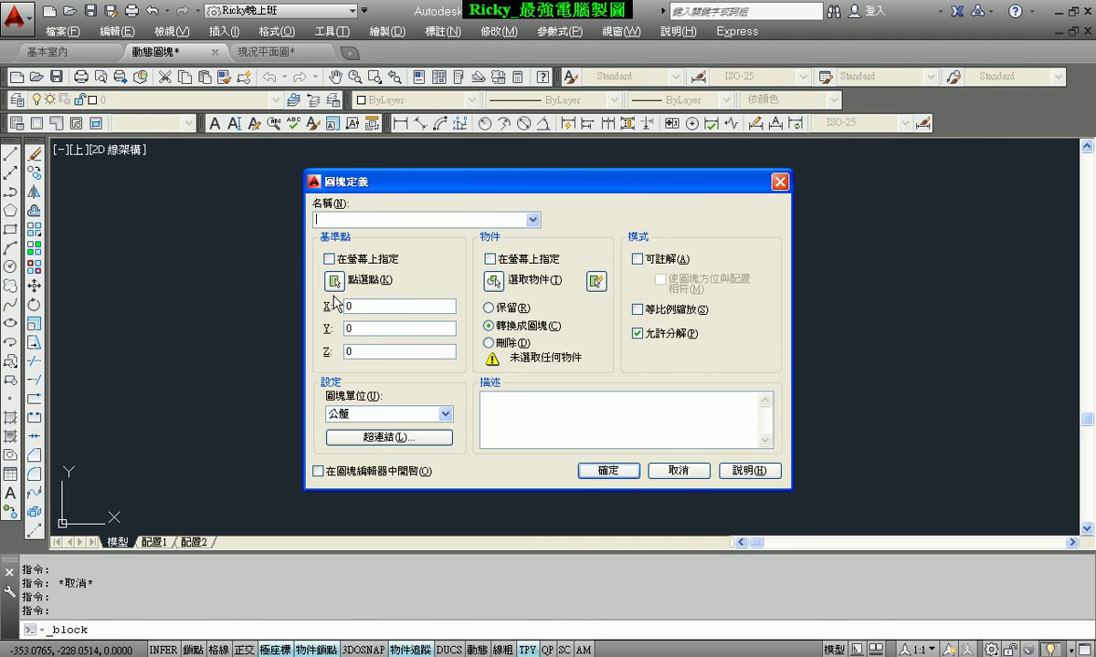
type("推門")
left_click(334, 281)
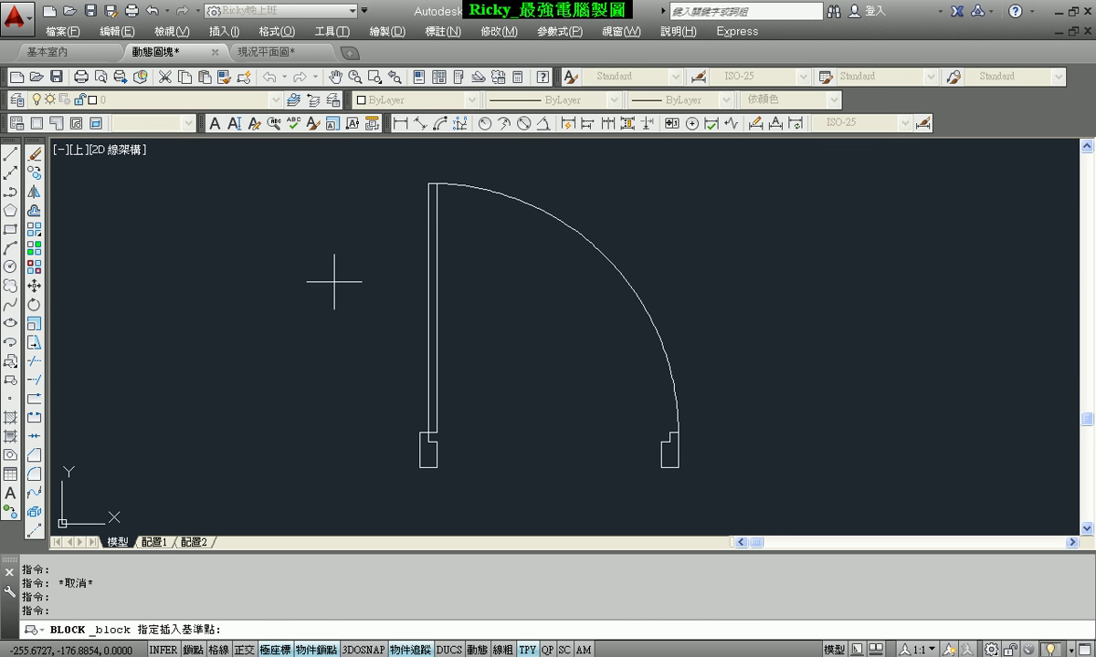
left_click(419, 468)
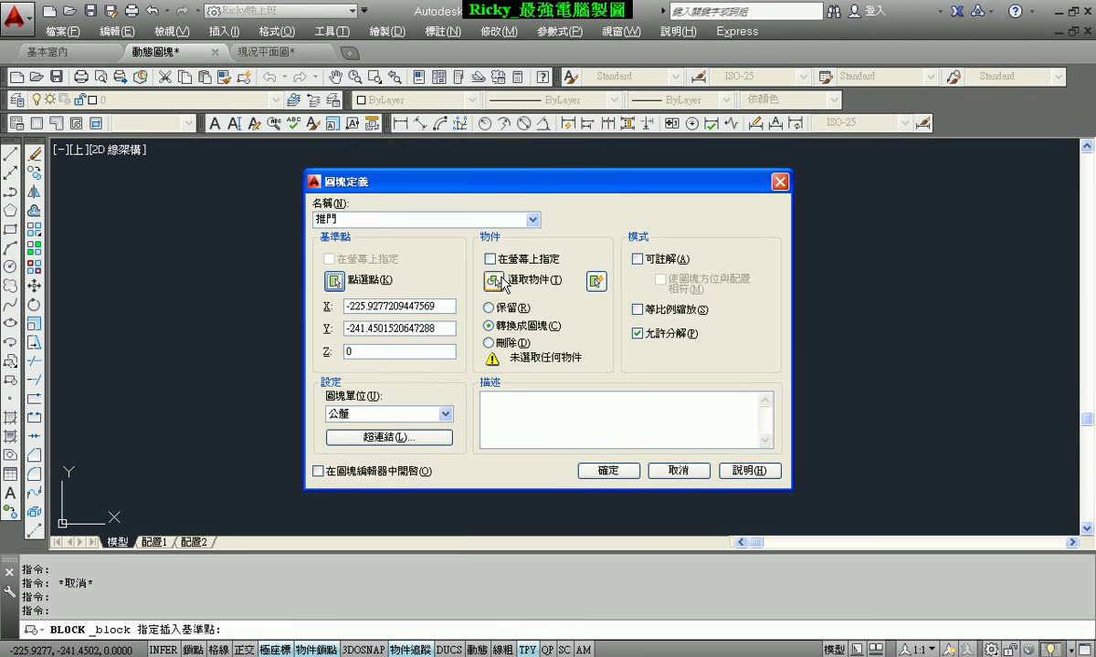
left_click(499, 279)
left_click(376, 155)
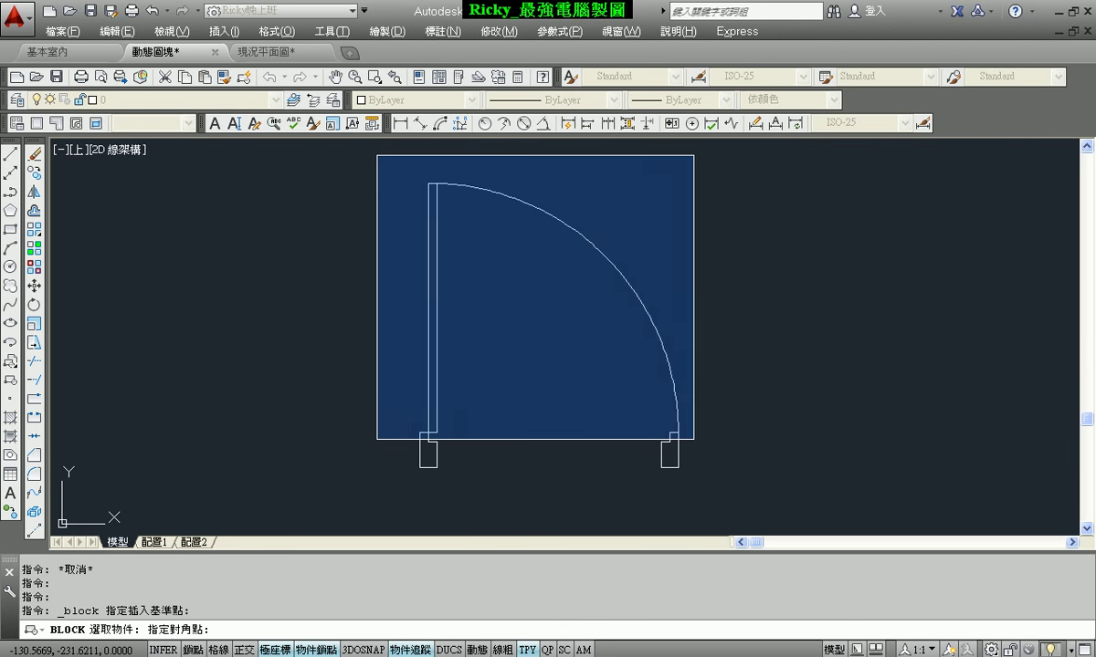
left_click(779, 505)
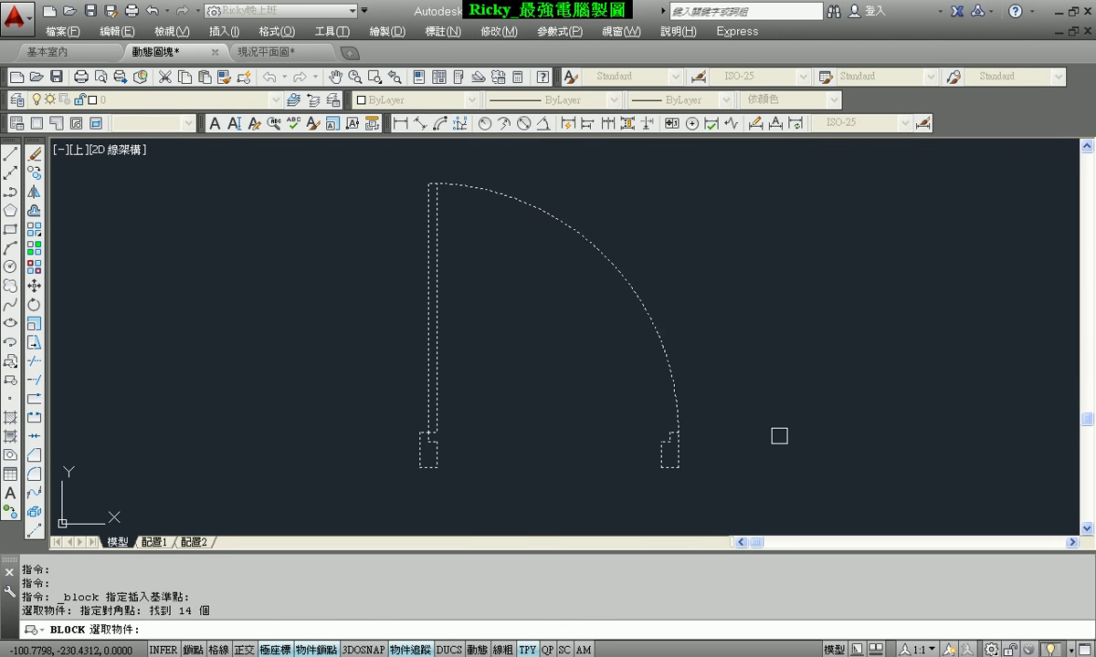
key("Return")
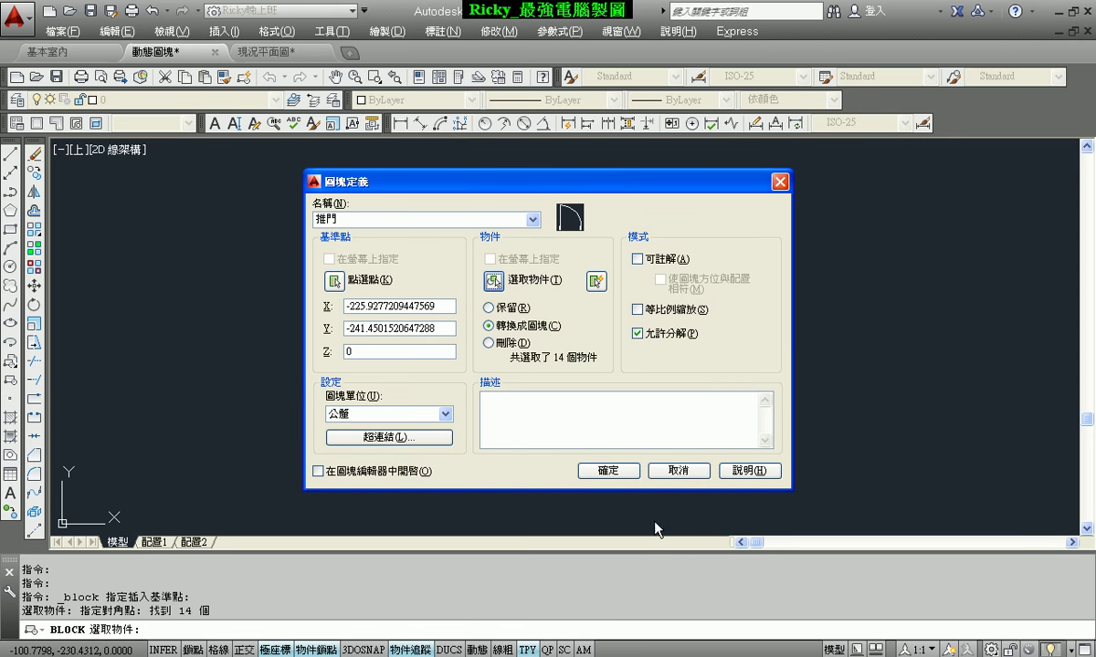
left_click(613, 470)
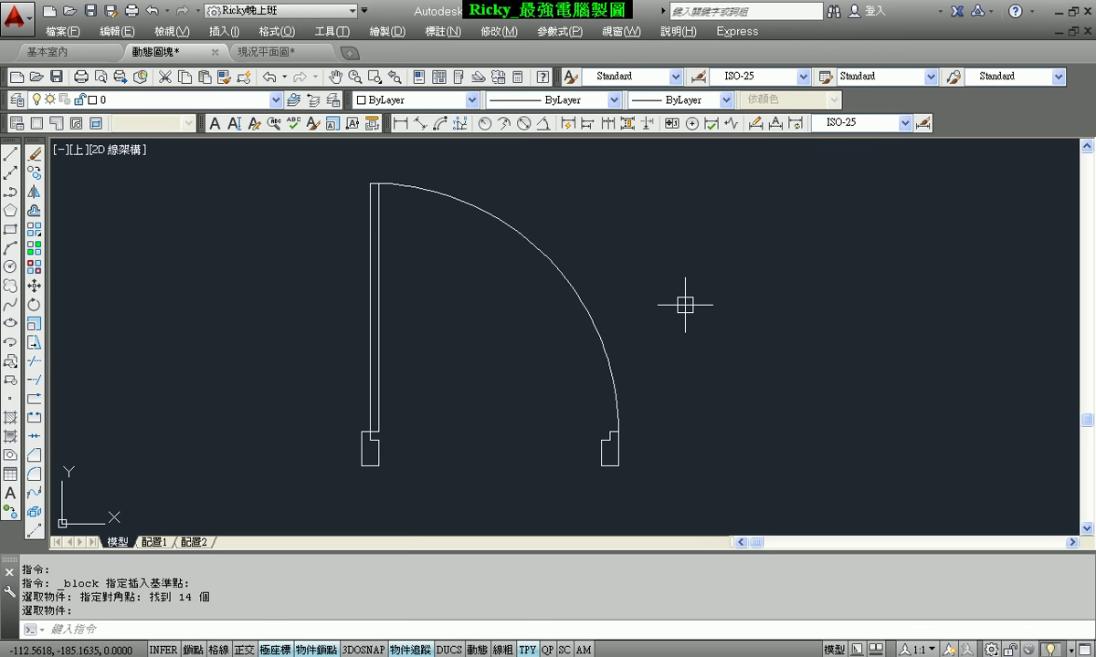
left_click(509, 220)
right_click(585, 218)
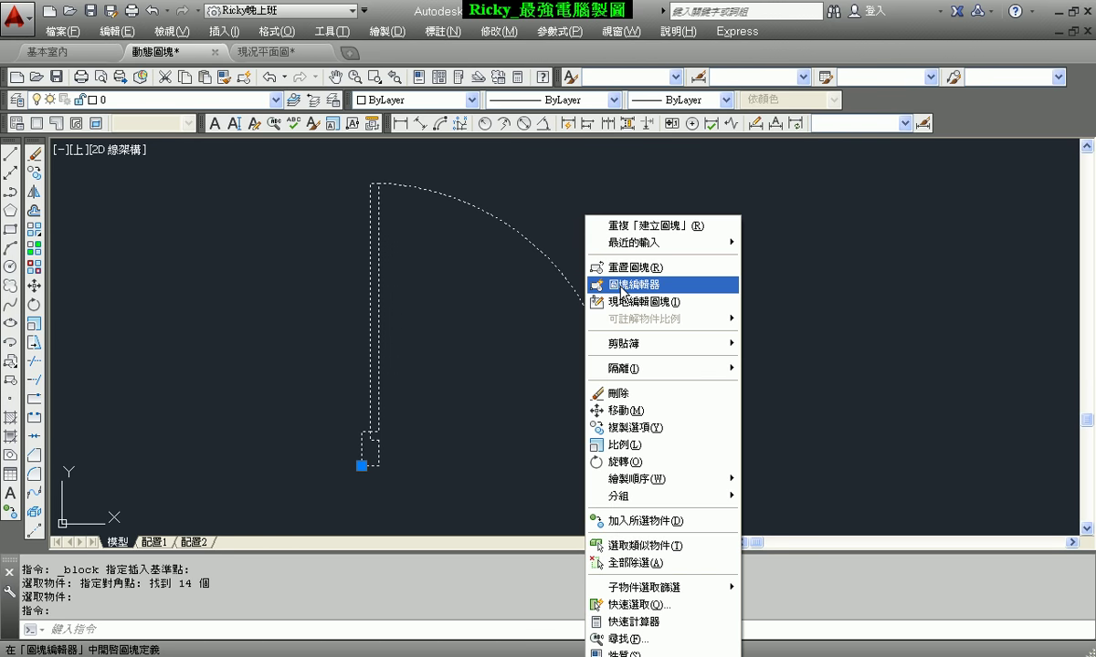
left_click(622, 287)
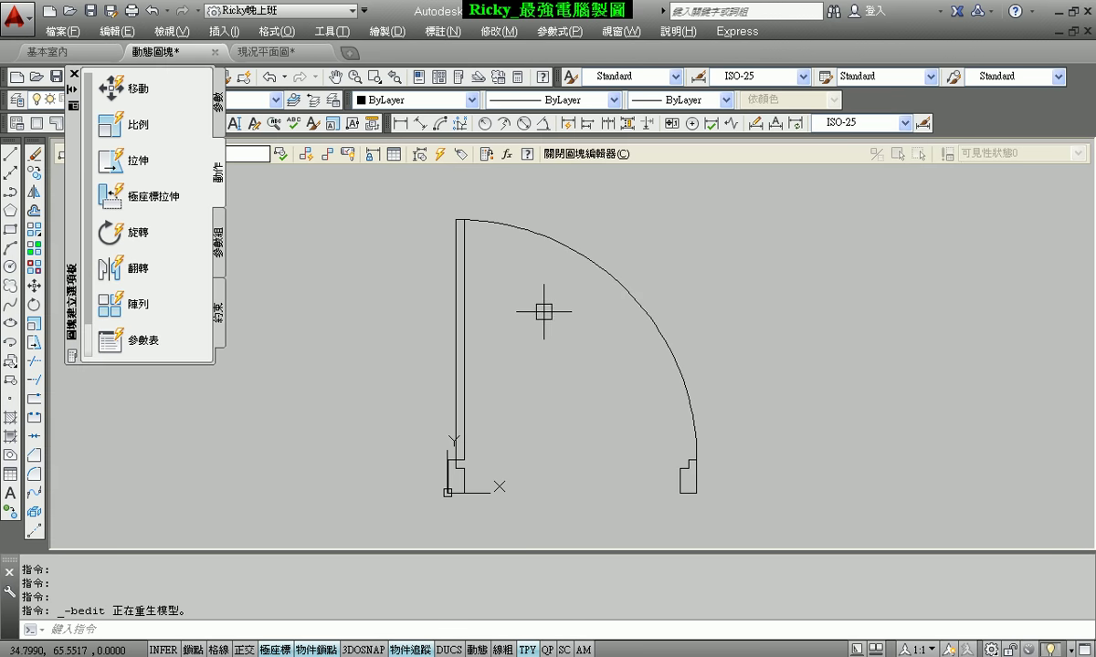
middle_click_drag(527, 325, 506, 325)
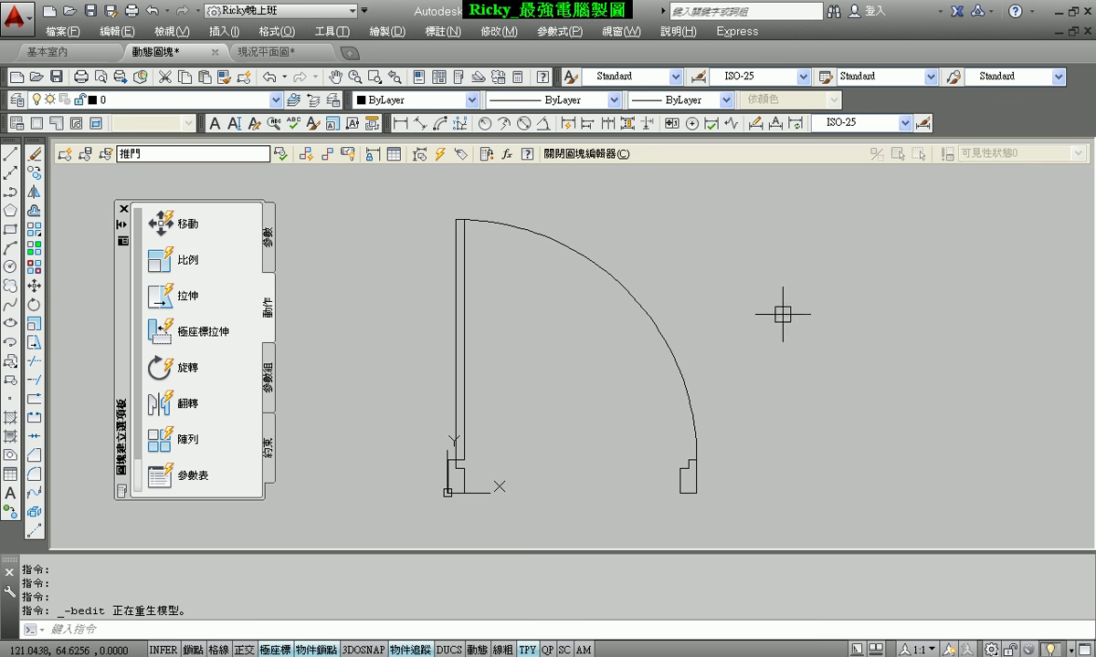
left_click(609, 163)
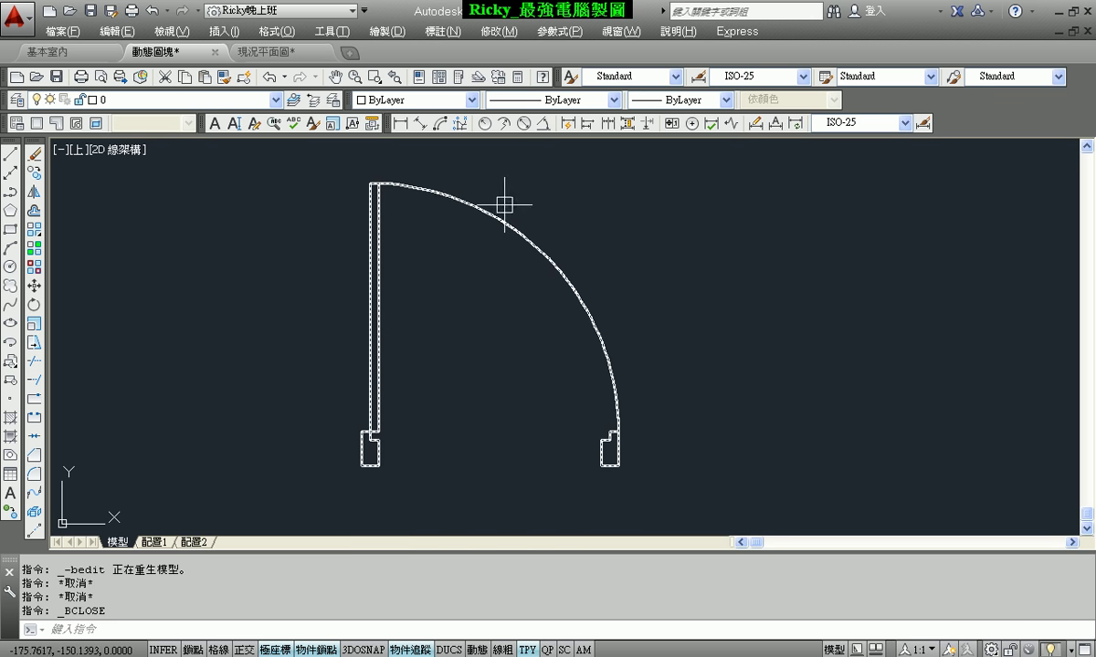
left_click(286, 53)
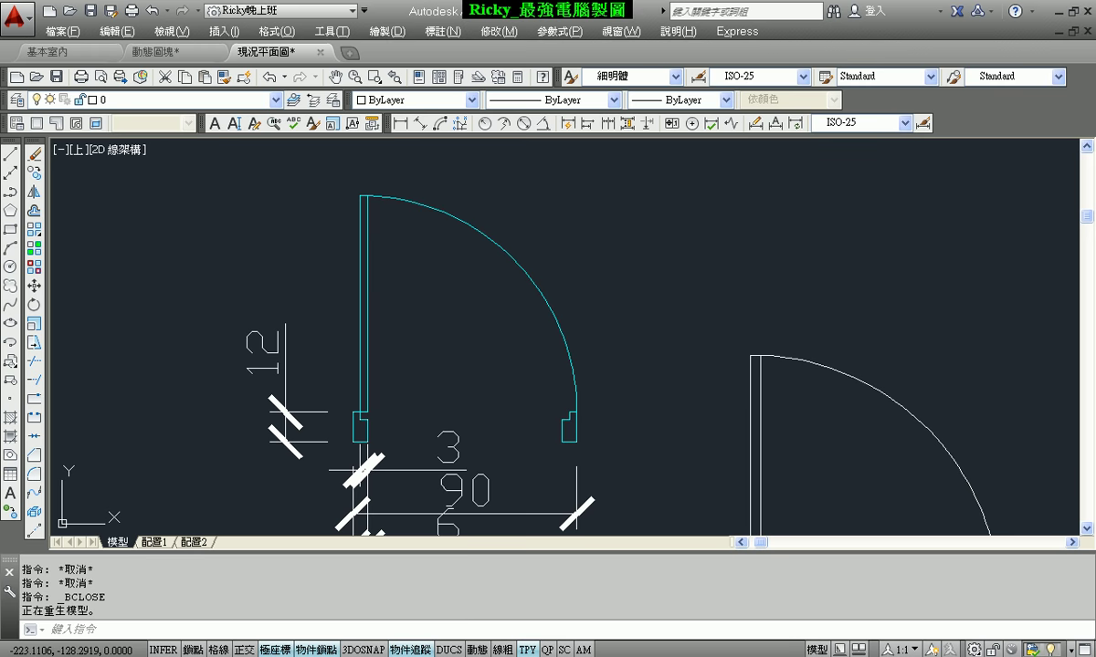
scroll(575, 308, "down", 4)
mouse_move(580, 306)
middle_mouse_down()
mouse_move(589, 426)
mouse_move(420, 225)
middle_mouse_up()
scroll(514, 252, "up", 2)
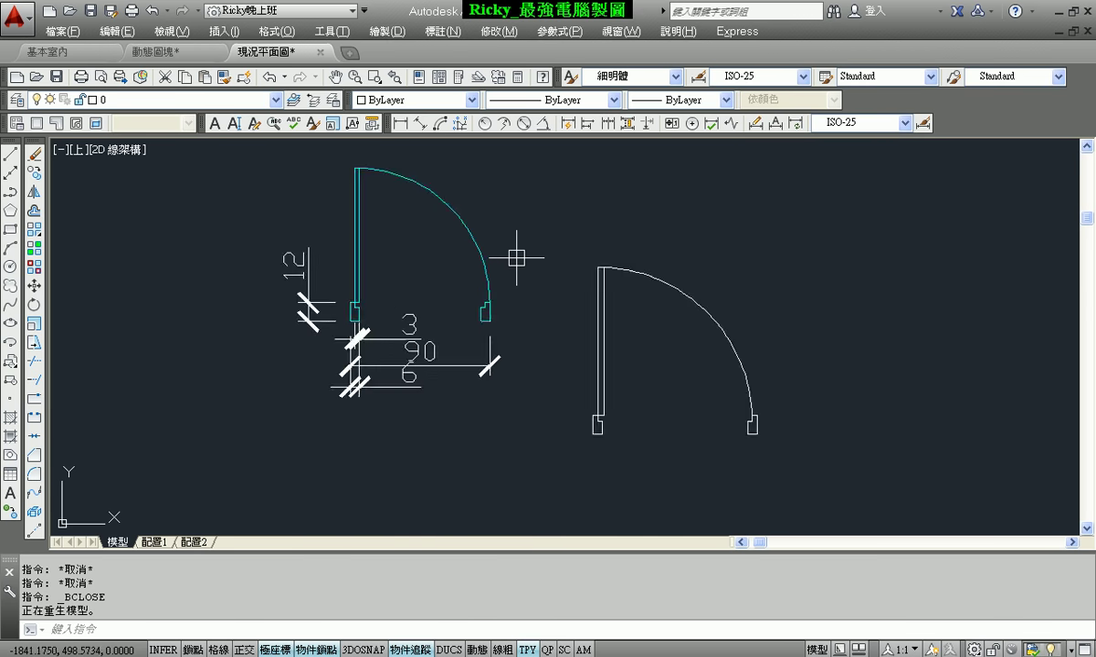
scroll(526, 317, "up", 2)
left_click(414, 245)
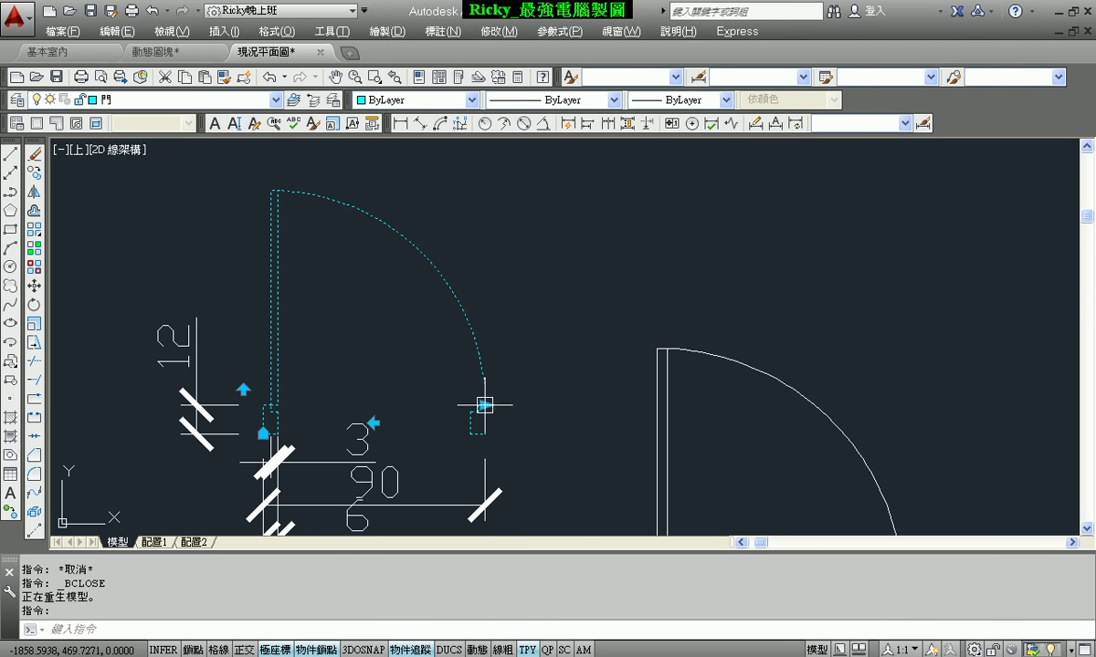
left_click(484, 405)
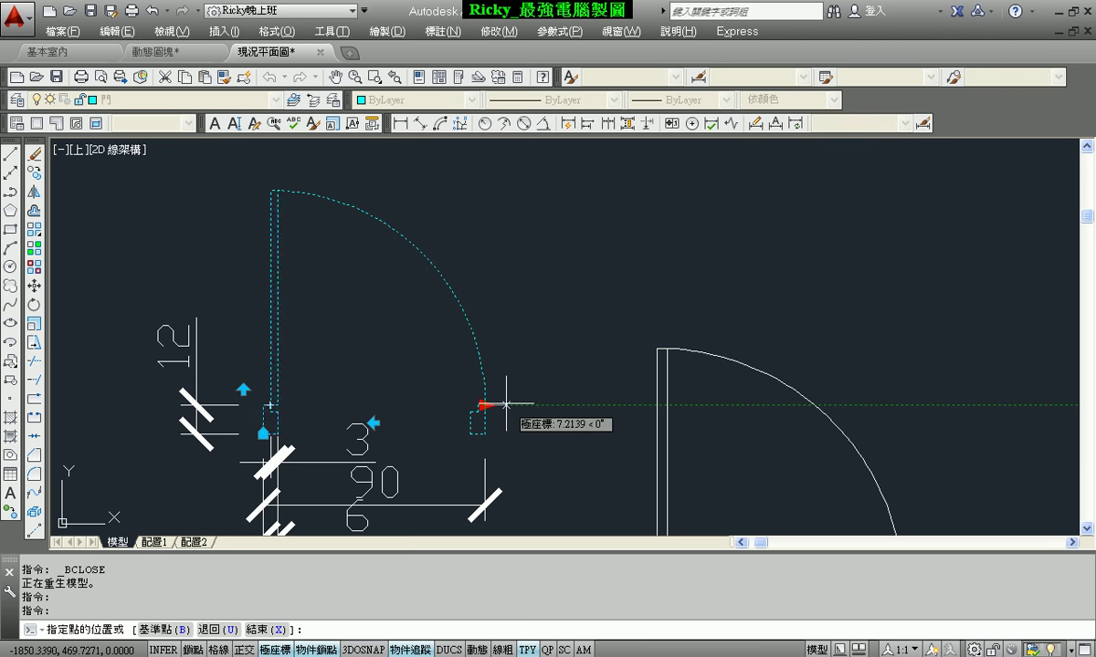
left_click(539, 404)
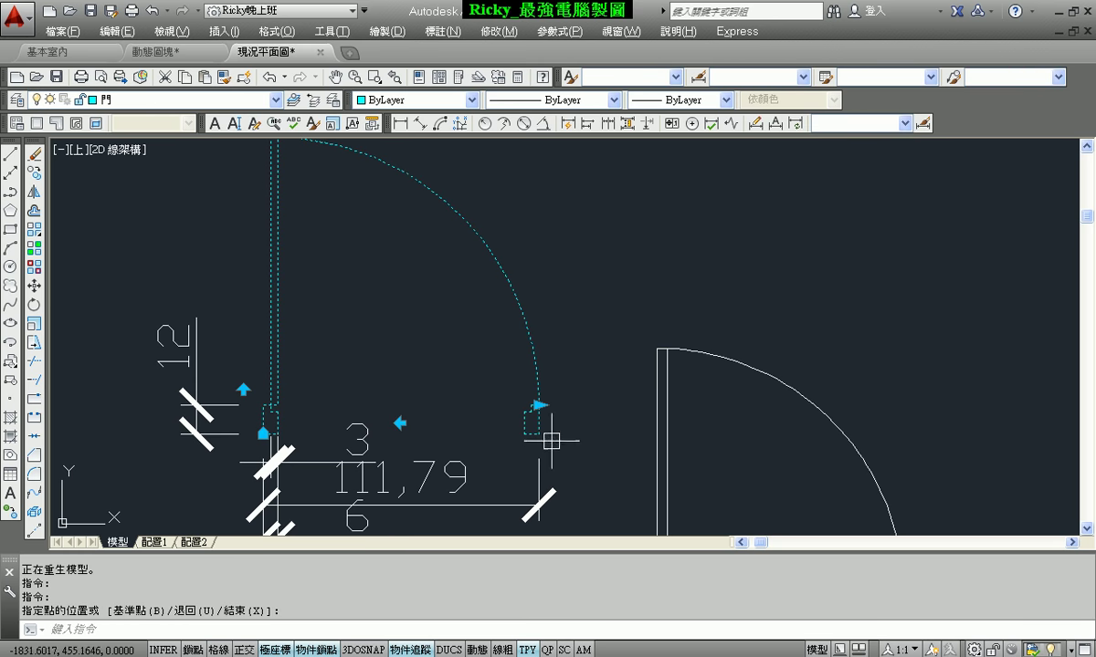
scroll(527, 435, "up", 3)
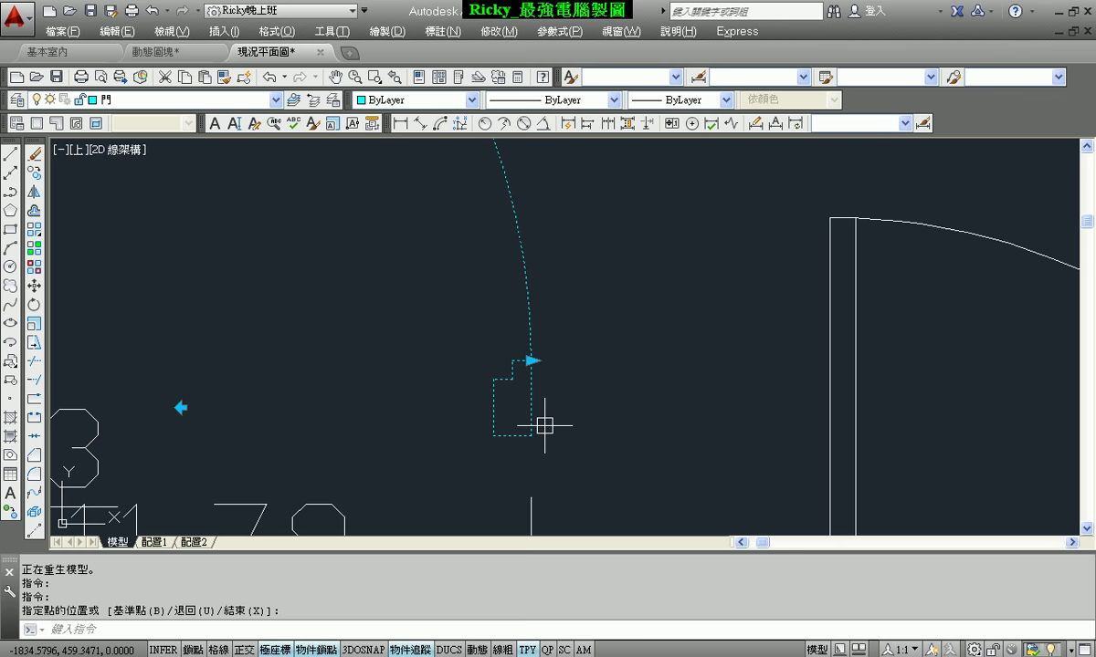
scroll(572, 384, "down", 3)
scroll(584, 382, "up", 1)
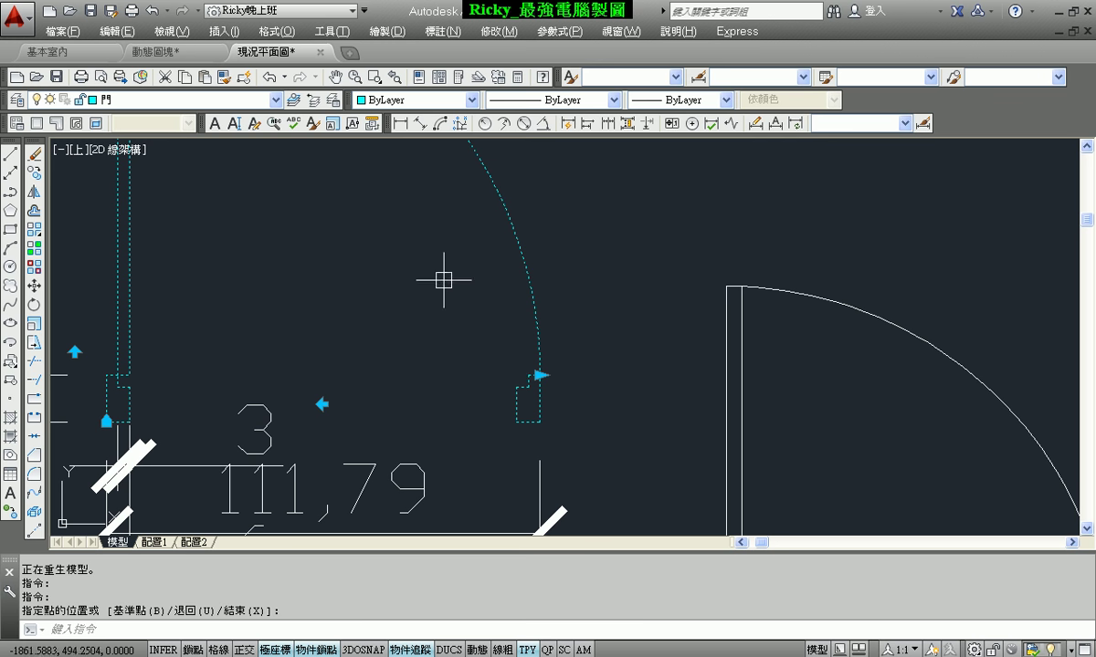
scroll(440, 270, "down", 1)
scroll(456, 311, "down", 1)
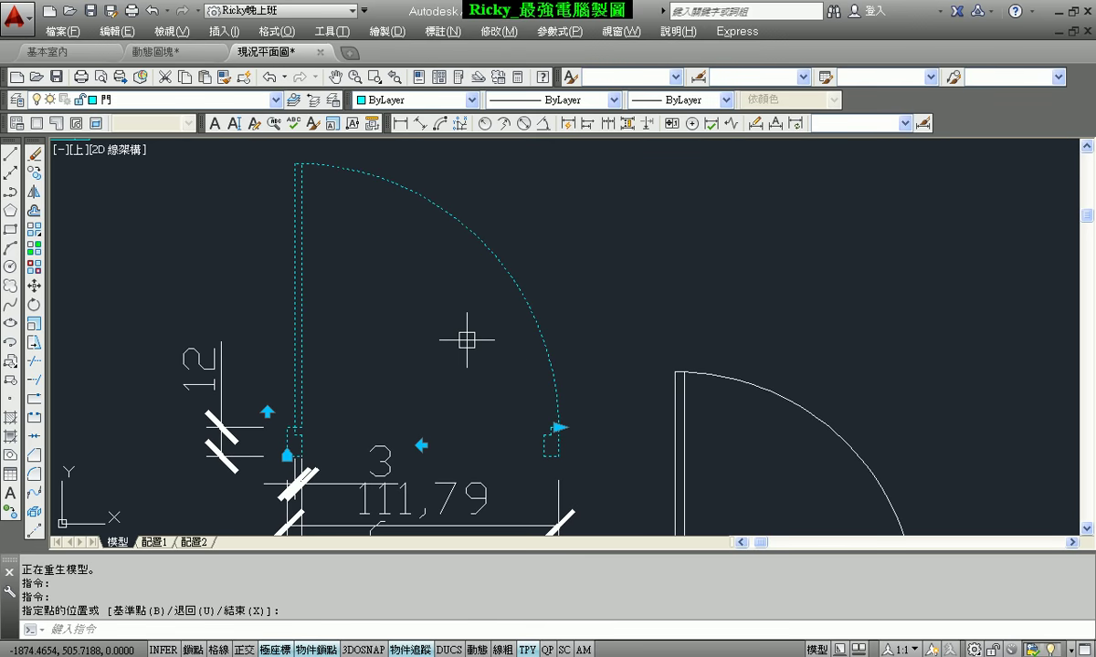
left_click(560, 429)
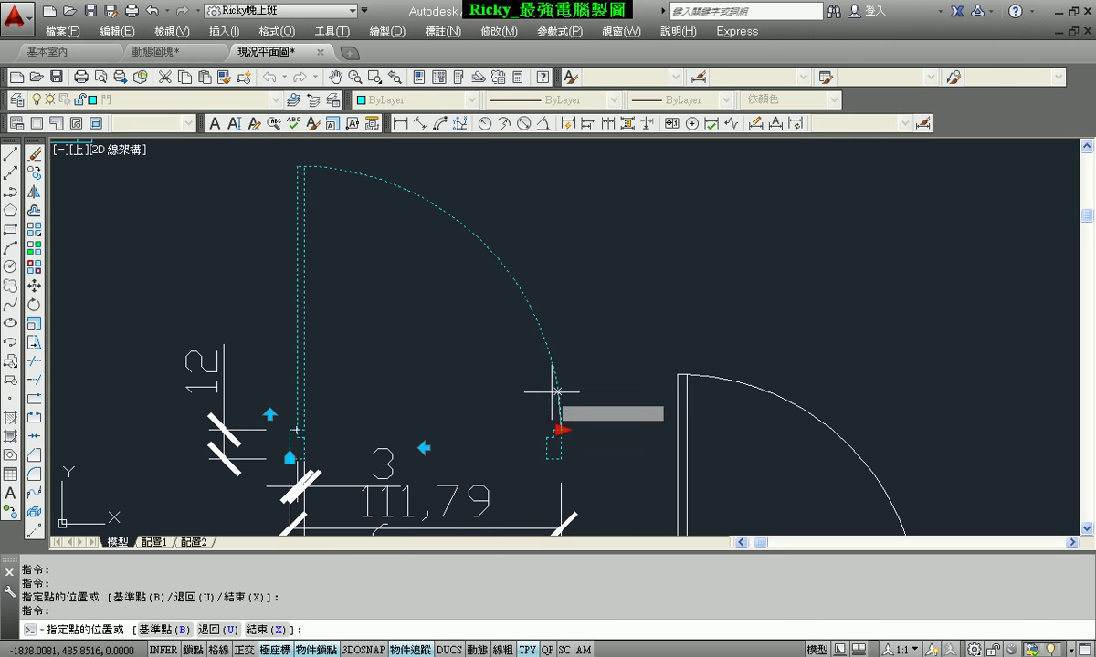
left_click(486, 377)
key("Escape")
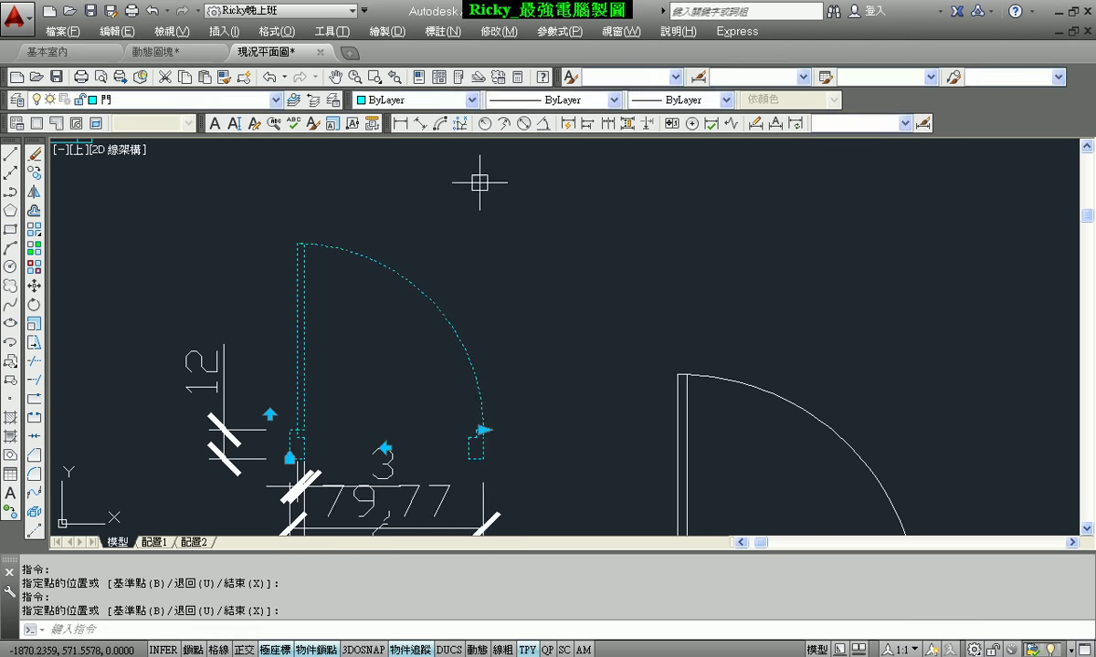
left_click(484, 124)
left_click(401, 273)
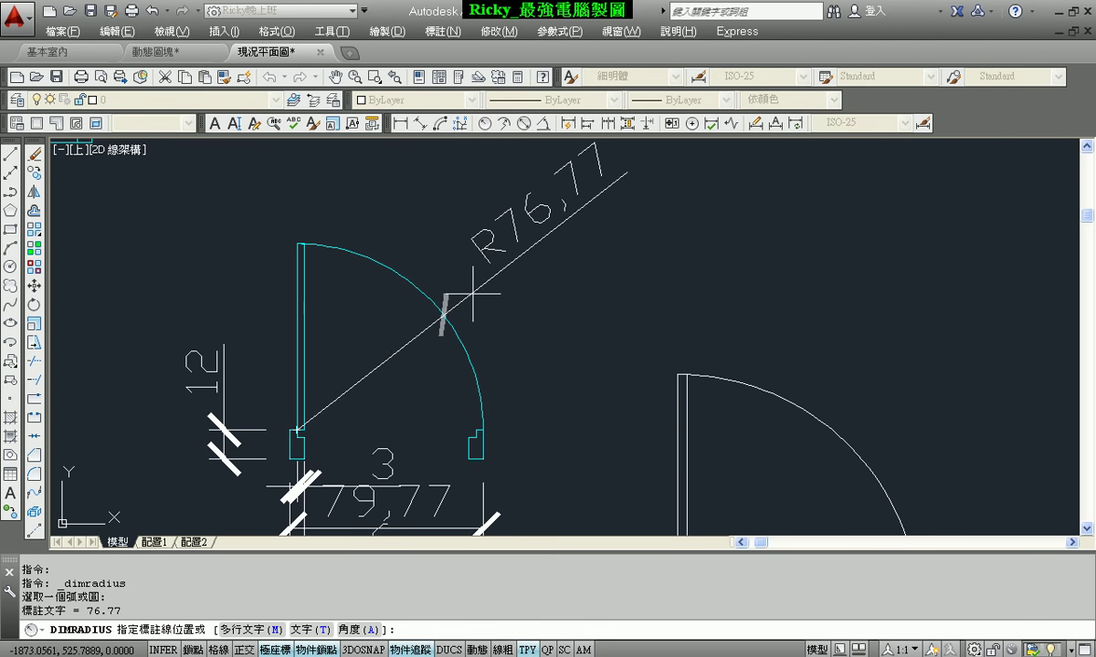
key("Escape")
left_click(423, 293)
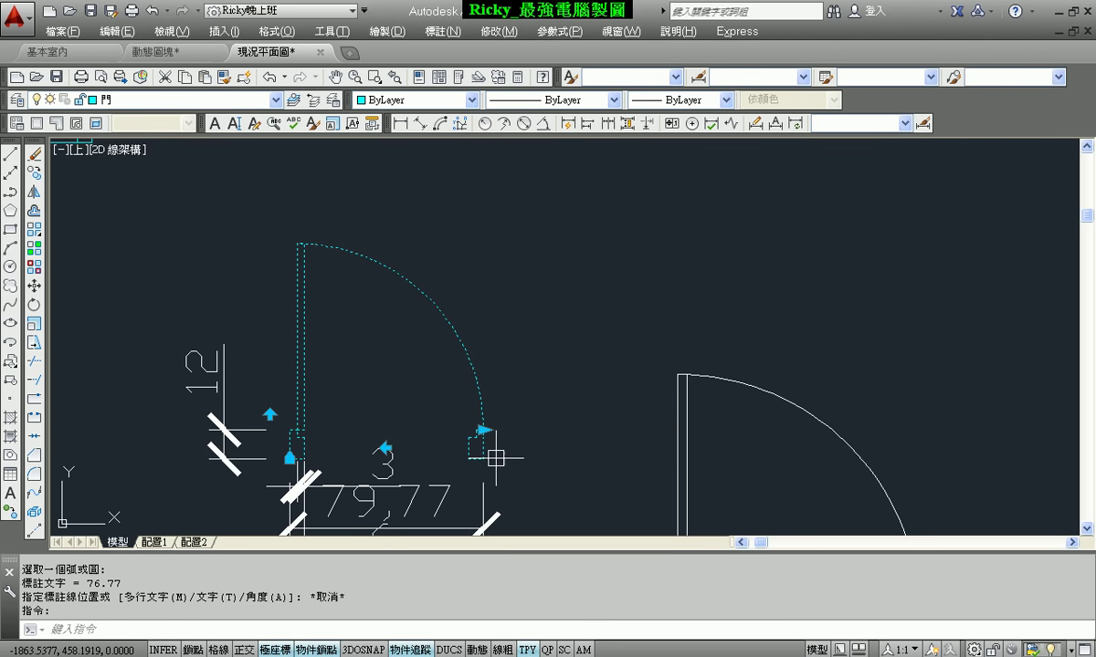
left_click(484, 430)
left_click(572, 429)
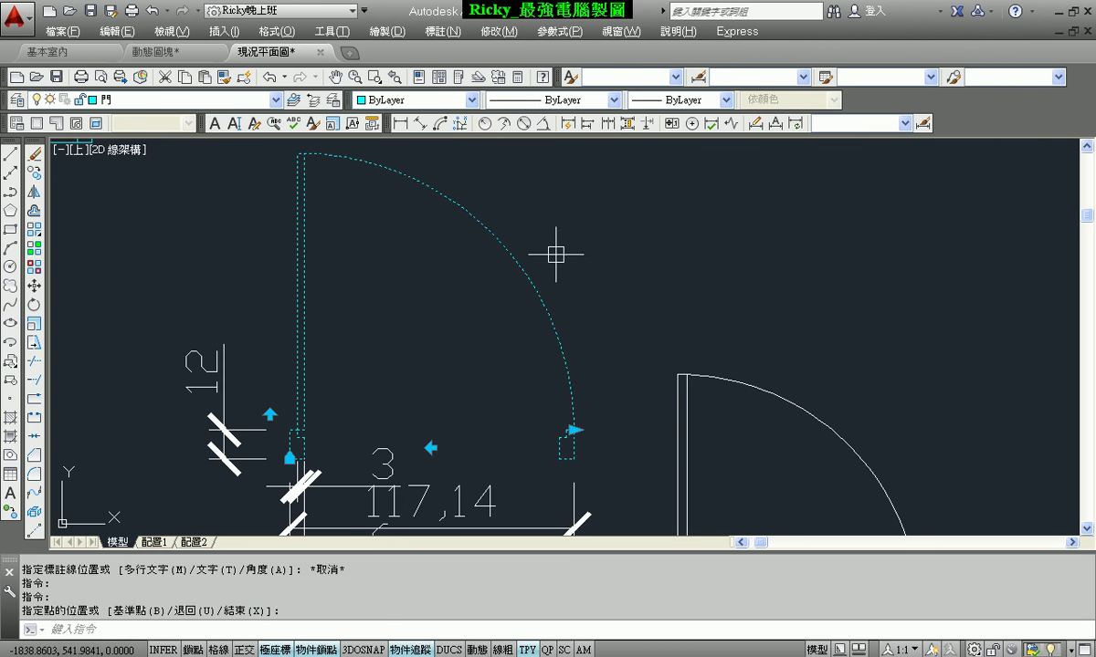
left_click(484, 123)
left_click(489, 234)
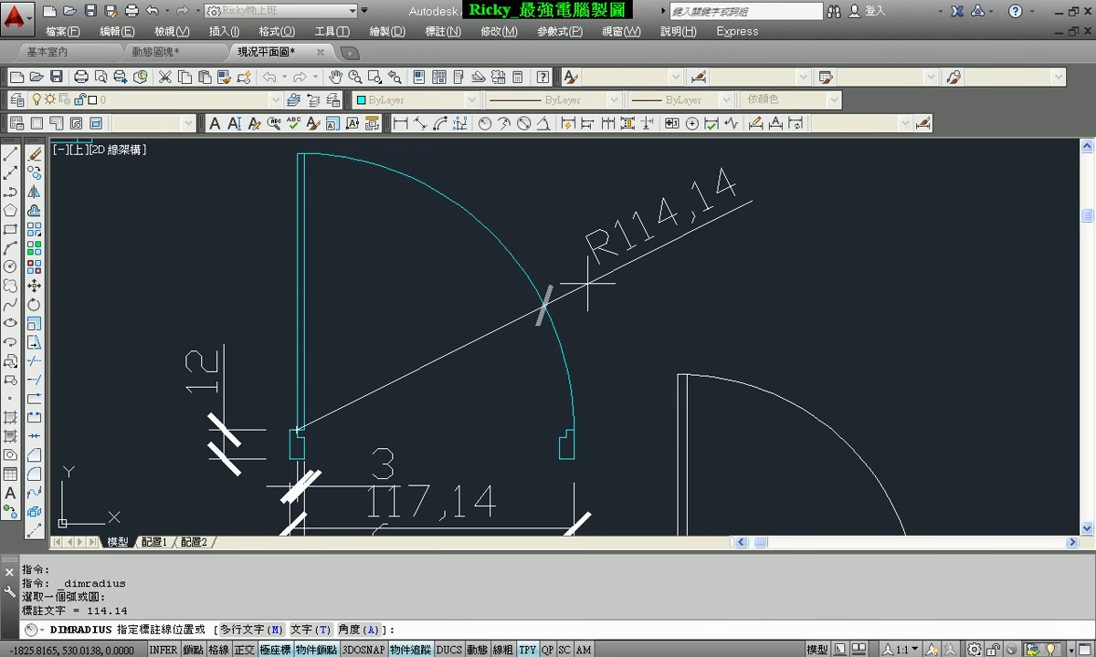
key("Escape")
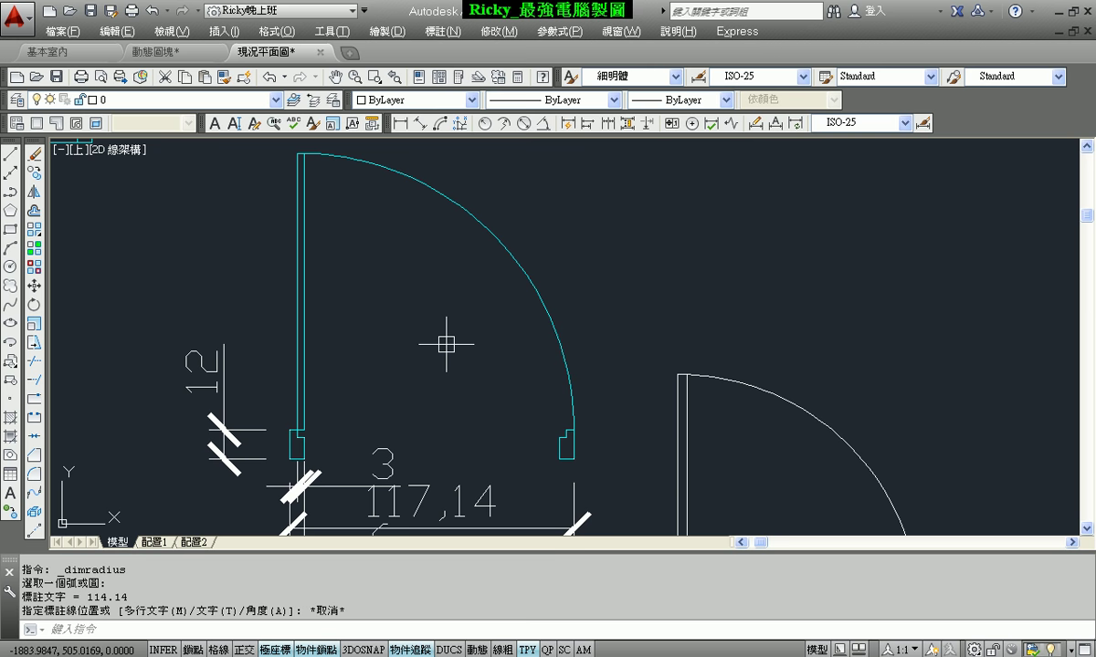
Step: Stretch the door block's width grip left so the door measures 74.12 wide
middle_click_drag(379, 253, 392, 281)
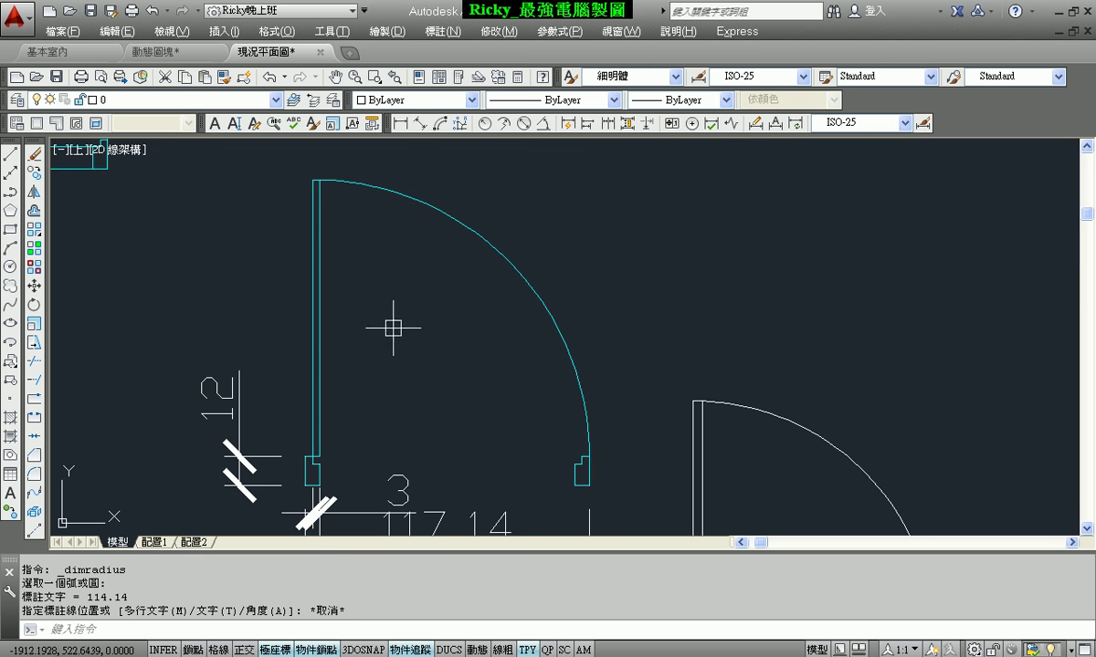
left_click(477, 235)
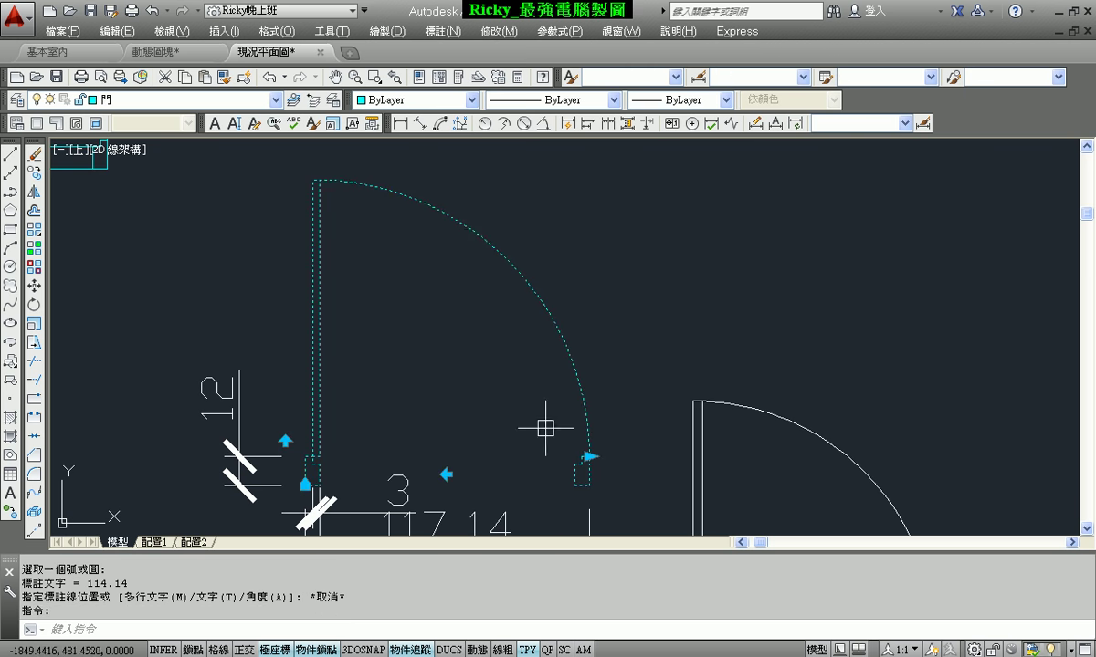
left_click(589, 456)
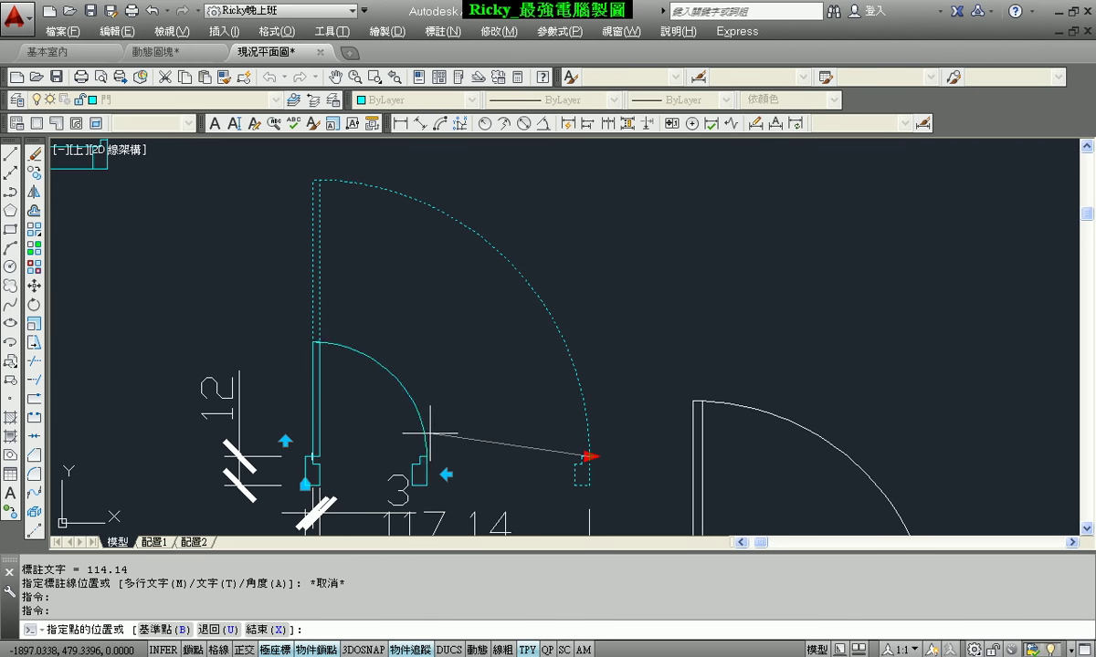
left_click(486, 428)
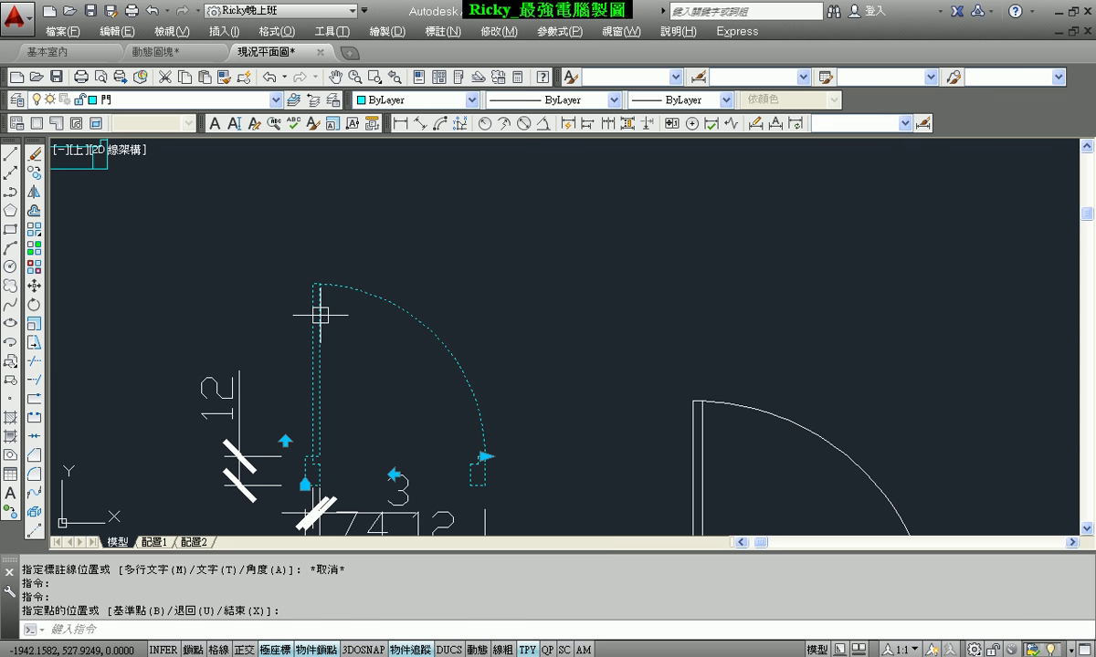
Step: Look over the plan around the green wall, deselect the door, and switch to the 動態圖塊 drawing
scroll(312, 289, "up", 5)
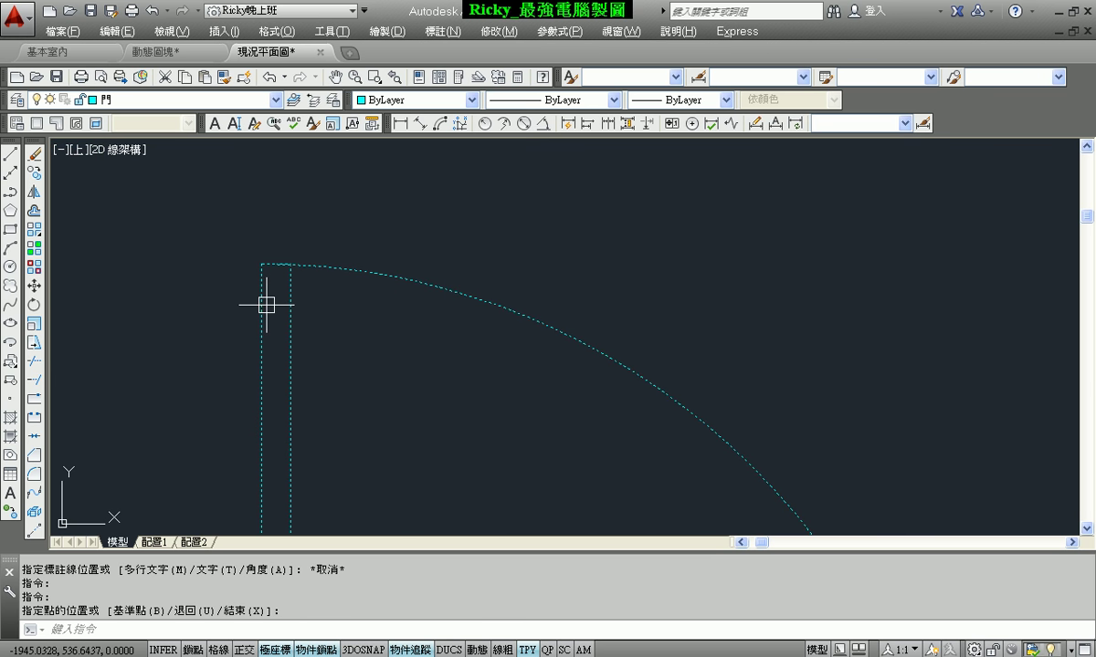
scroll(457, 419, "down", 5)
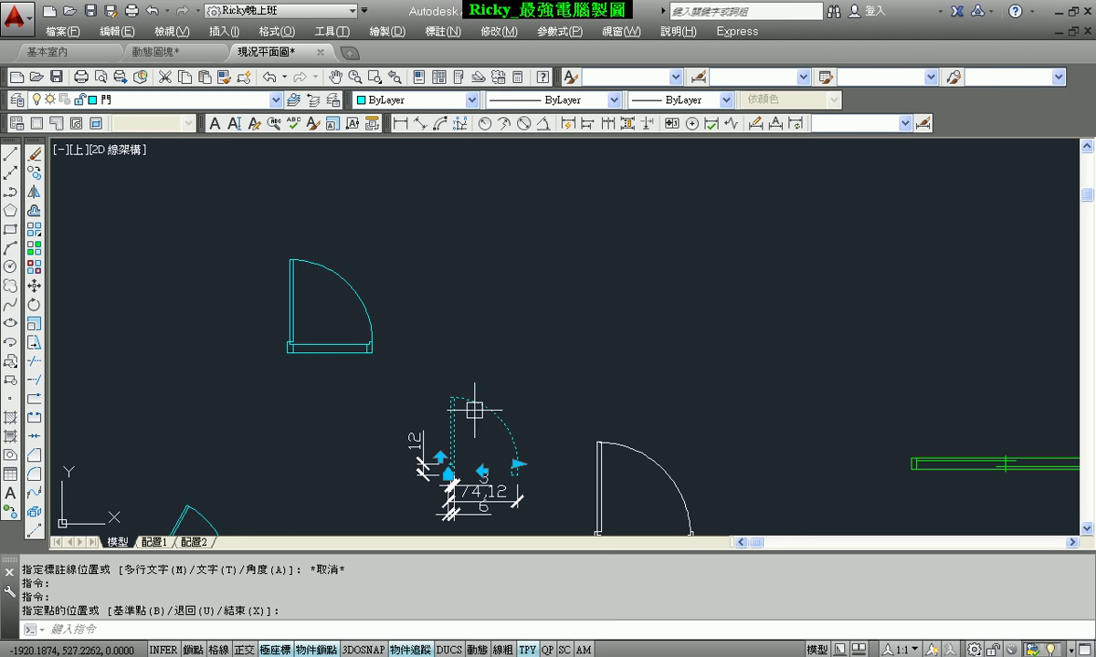
middle_click_drag(568, 338, 580, 362)
scroll(400, 279, "up", 5)
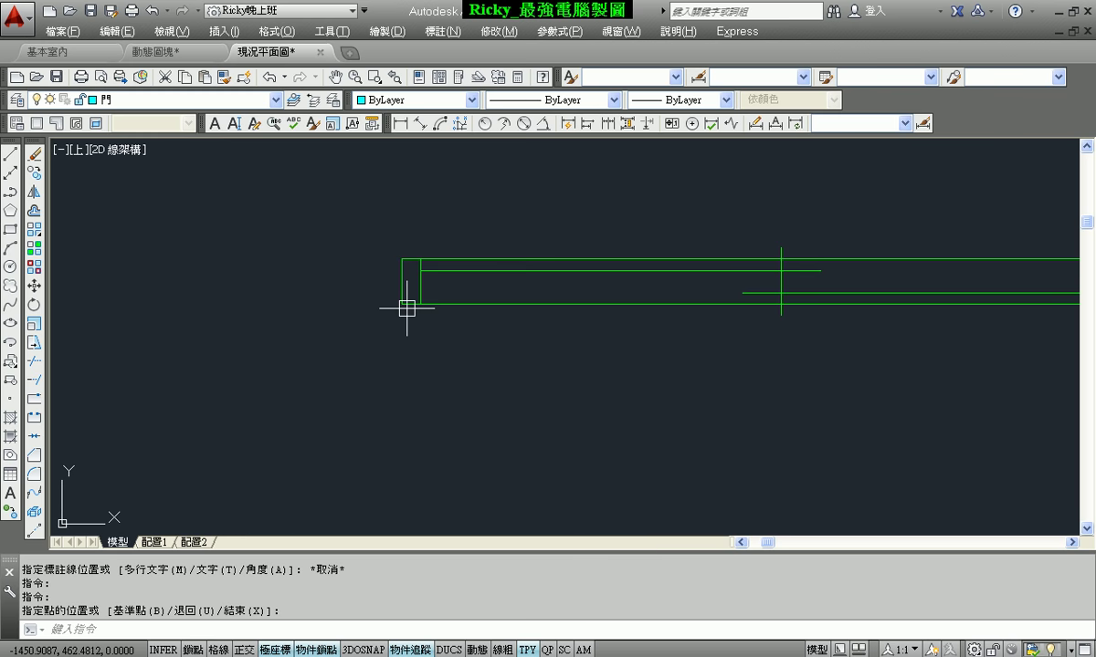
scroll(545, 393, "down", 5)
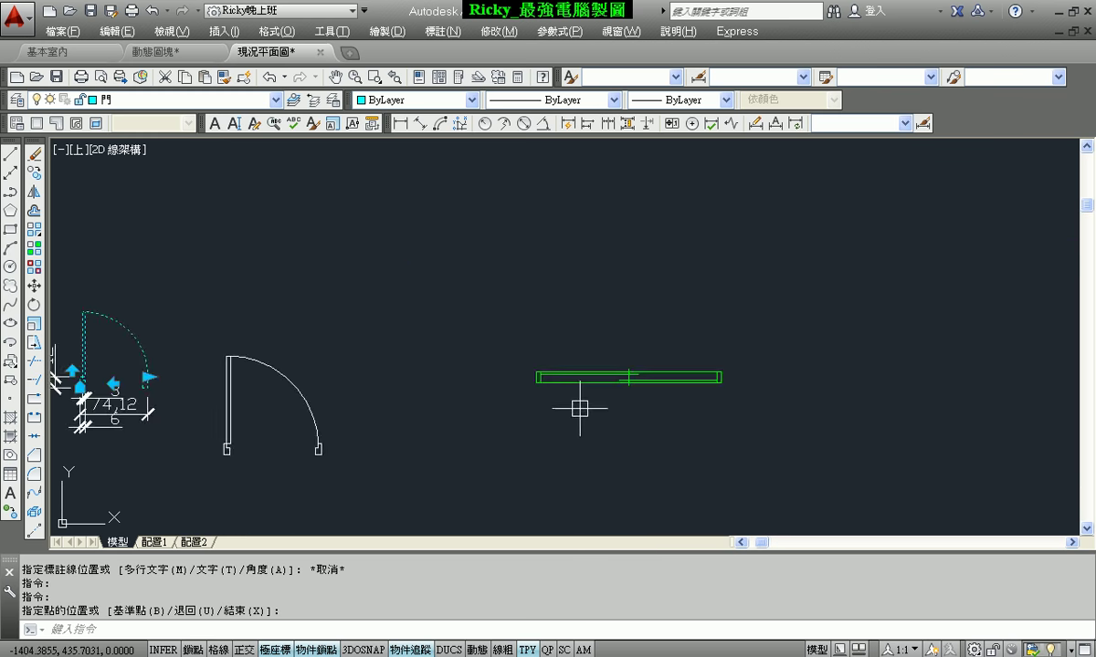
middle_click_drag(82, 338, 240, 336)
scroll(256, 337, "up", 5)
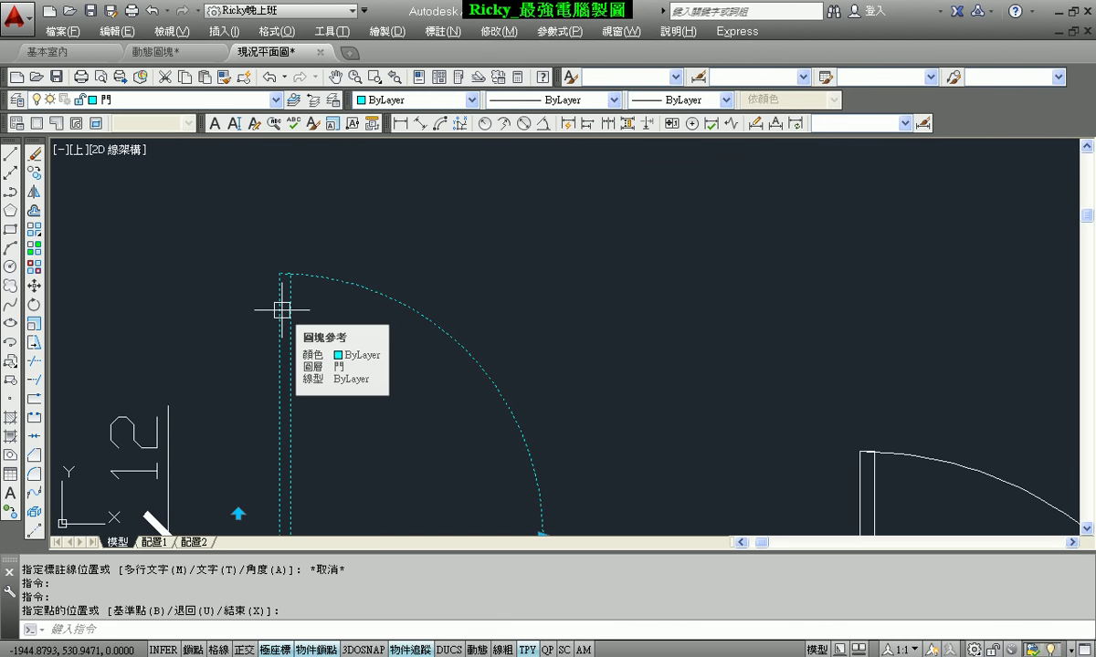
scroll(281, 309, "down", 2)
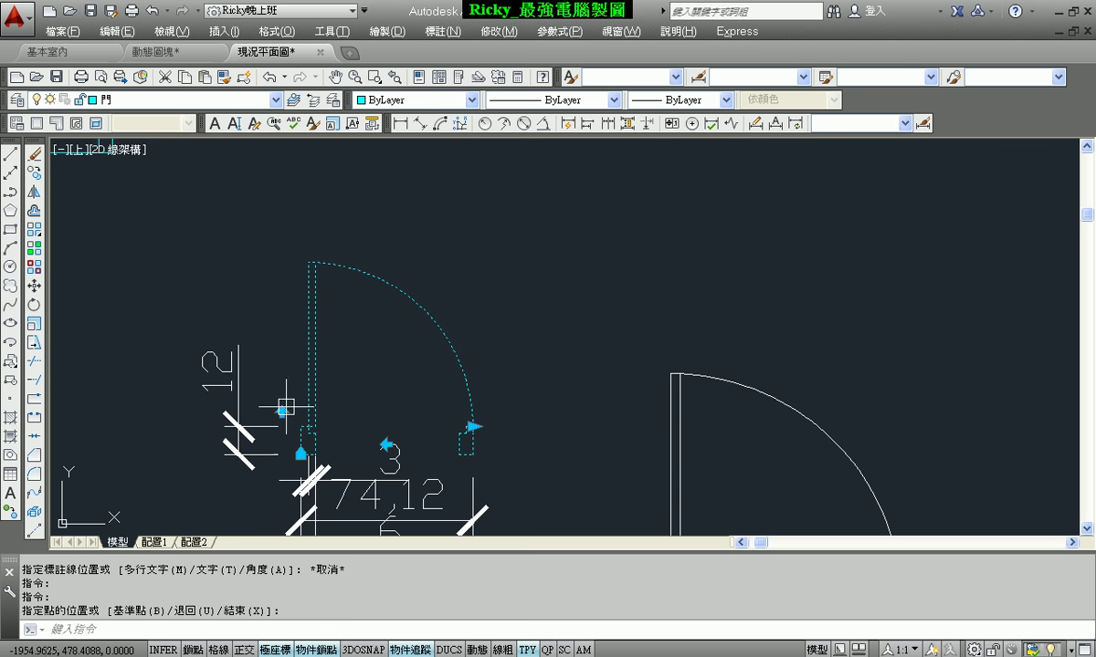
key("Escape")
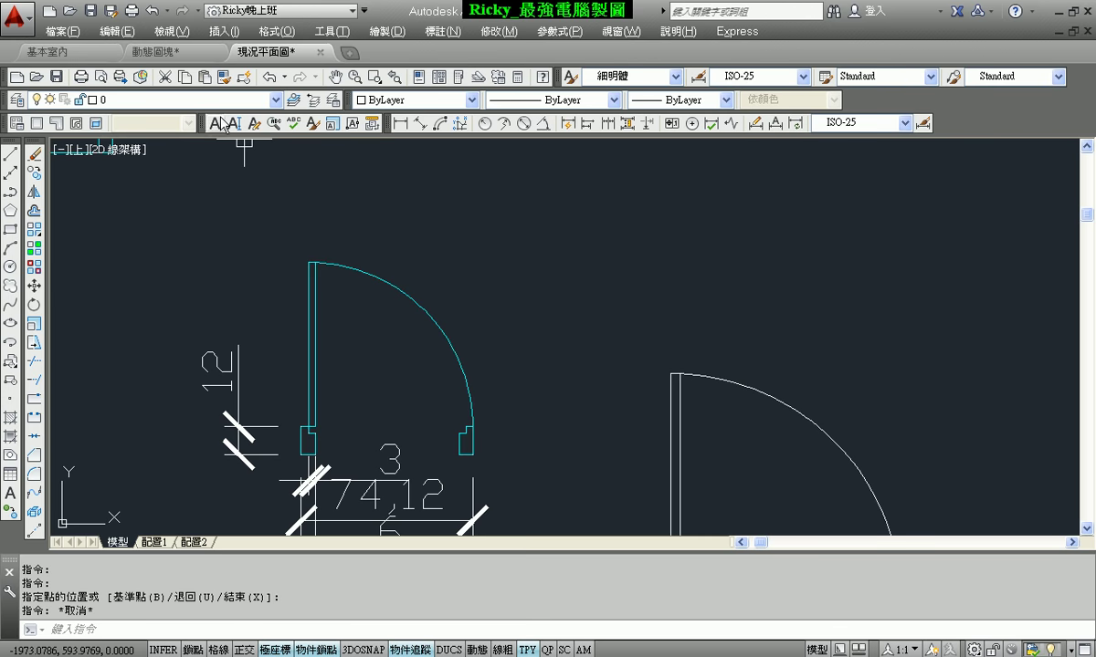
left_click(171, 55)
Step: Open the 推門 door block in the Block Editor
scroll(512, 347, "down", 2)
left_click(513, 272)
right_click(519, 270)
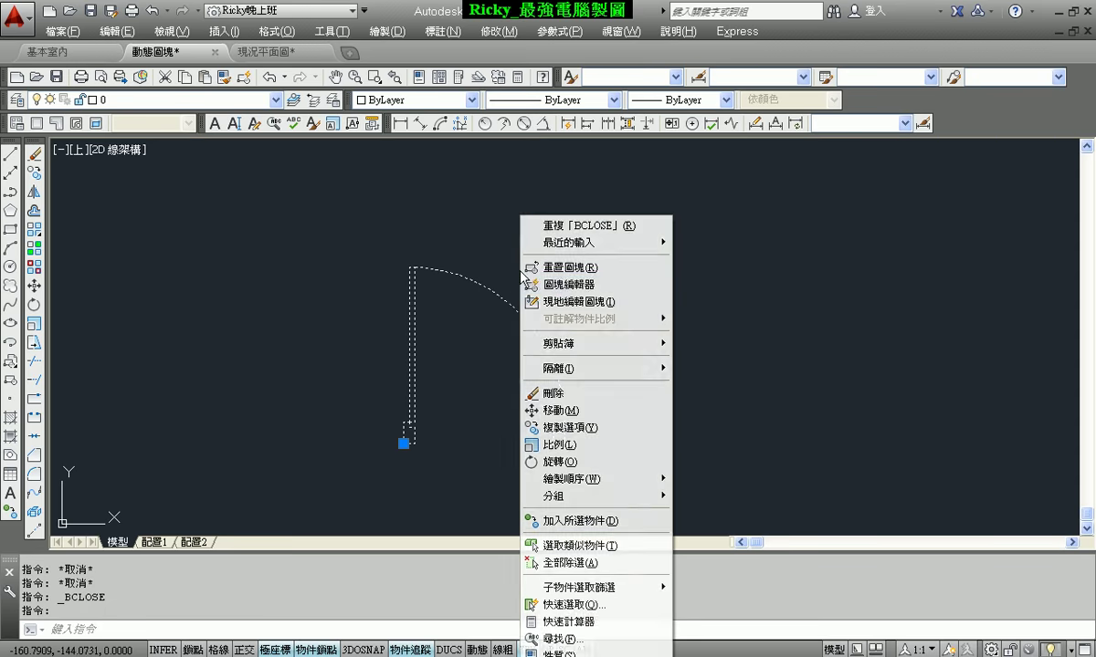
left_click(570, 286)
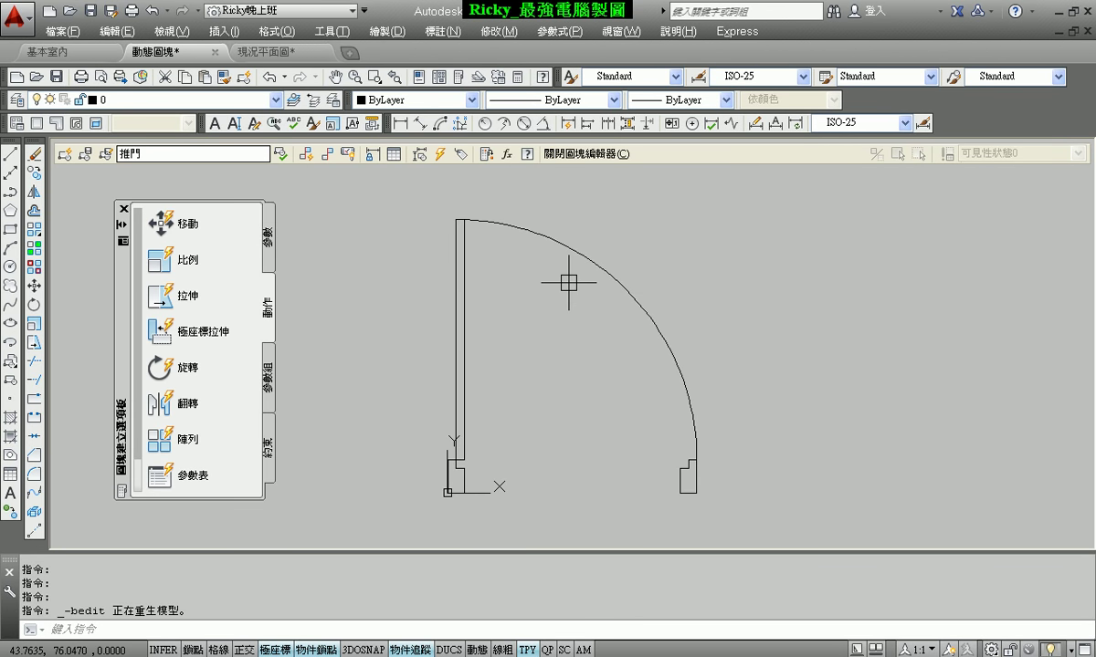
Step: Add a trial 距離1 linear parameter from the door's left end to its right end, labelled below
left_click(268, 239)
left_click(159, 262)
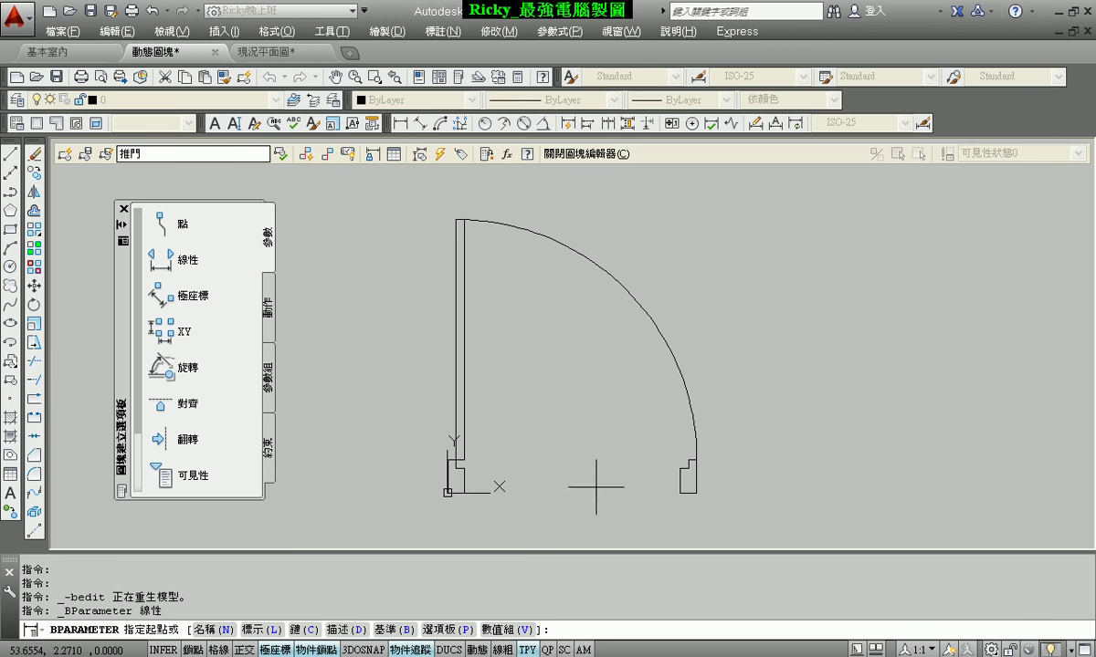
middle_click_drag(587, 501, 551, 428)
scroll(503, 393, "up", 2)
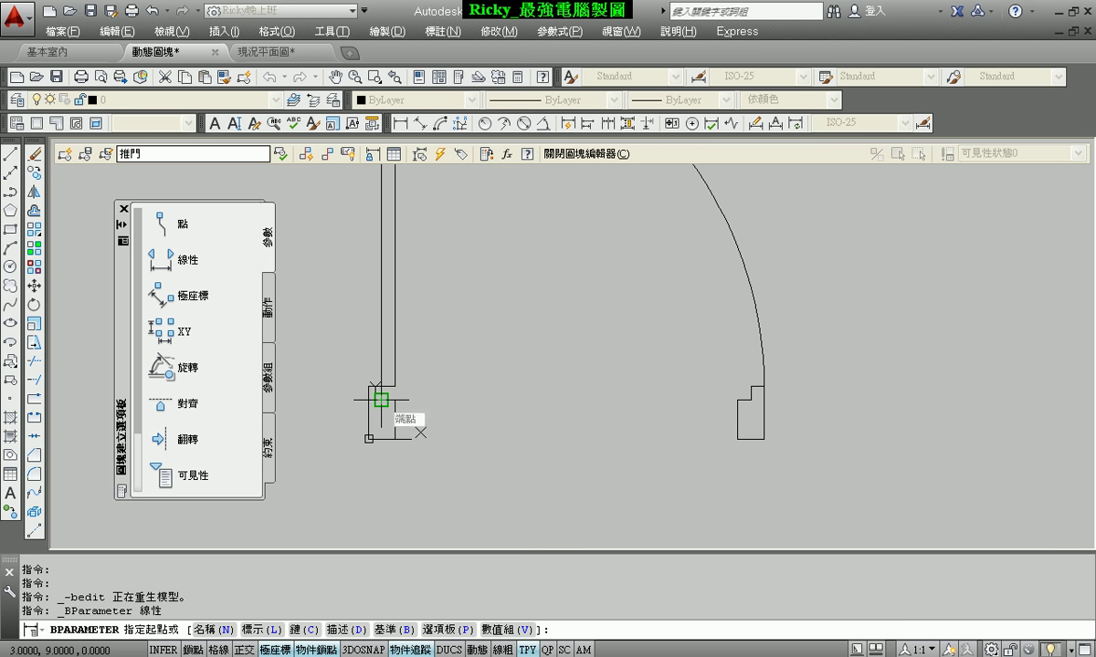
left_click(380, 400)
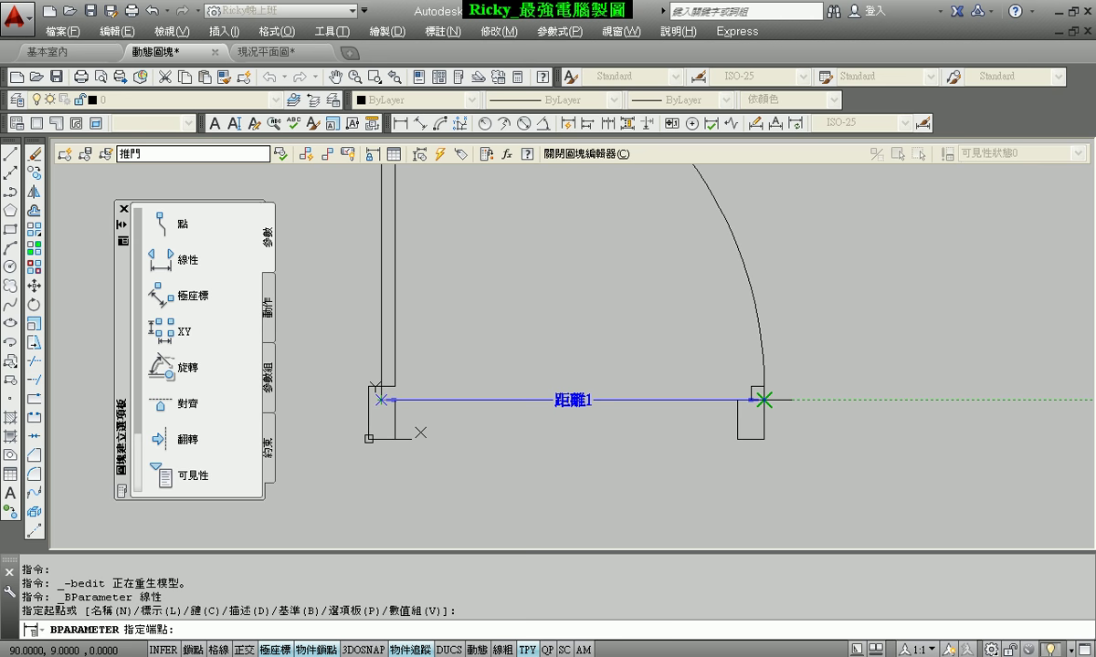
left_click(763, 400)
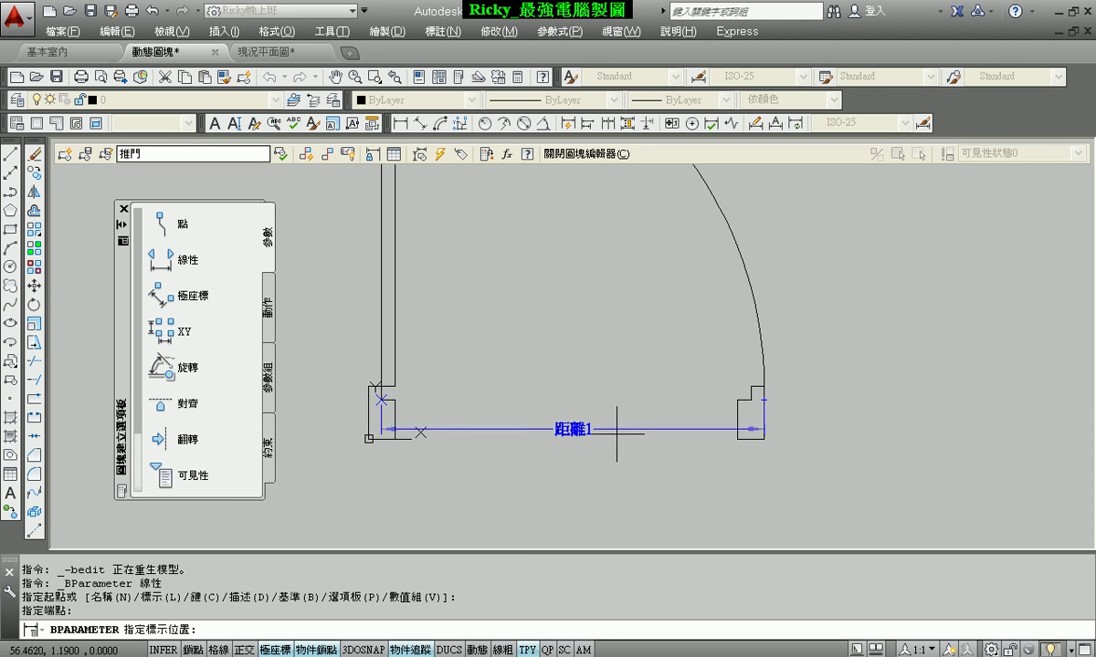
left_click(561, 493)
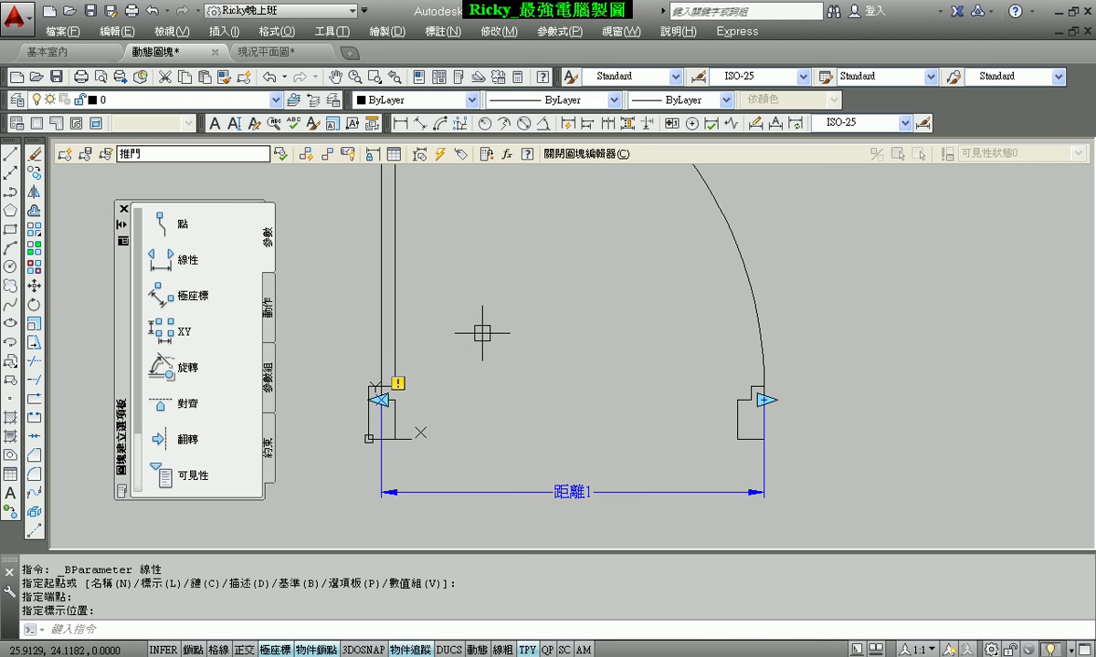
Step: Delete the trial 距離1 parameter
scroll(379, 429, "up", 2)
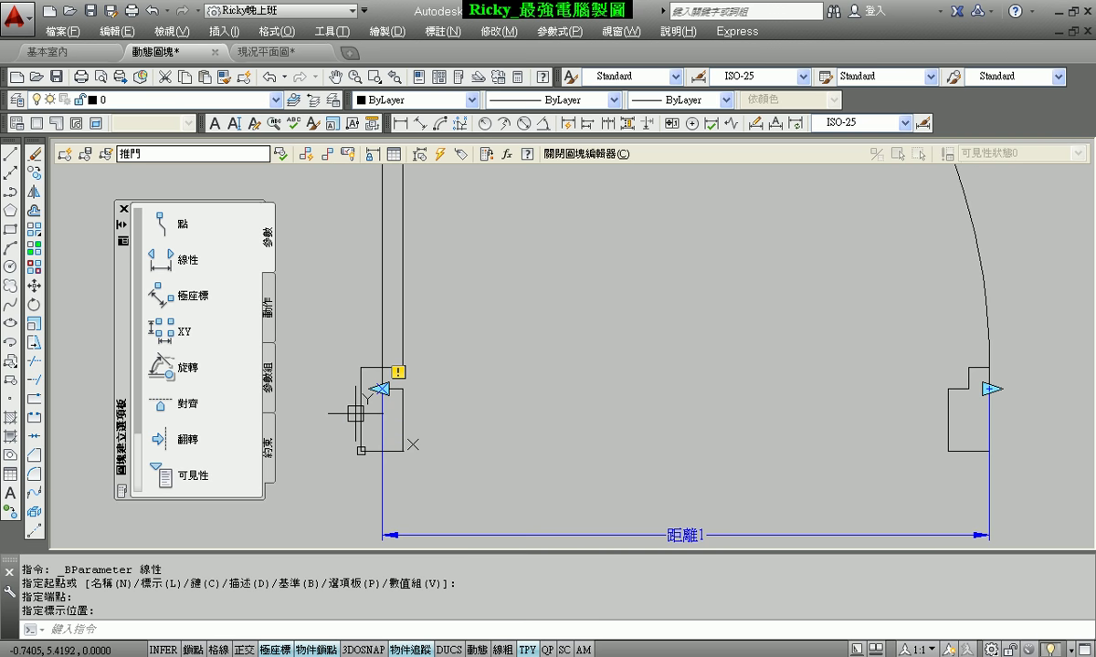
middle_click_drag(476, 362, 465, 403)
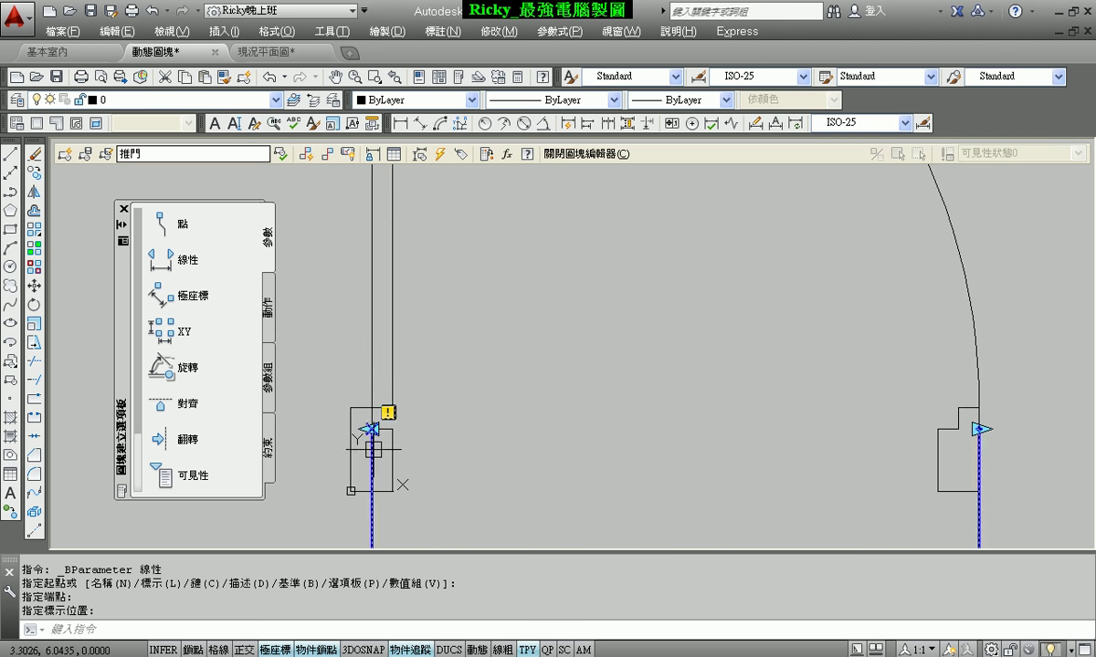
scroll(369, 433, "down", 3)
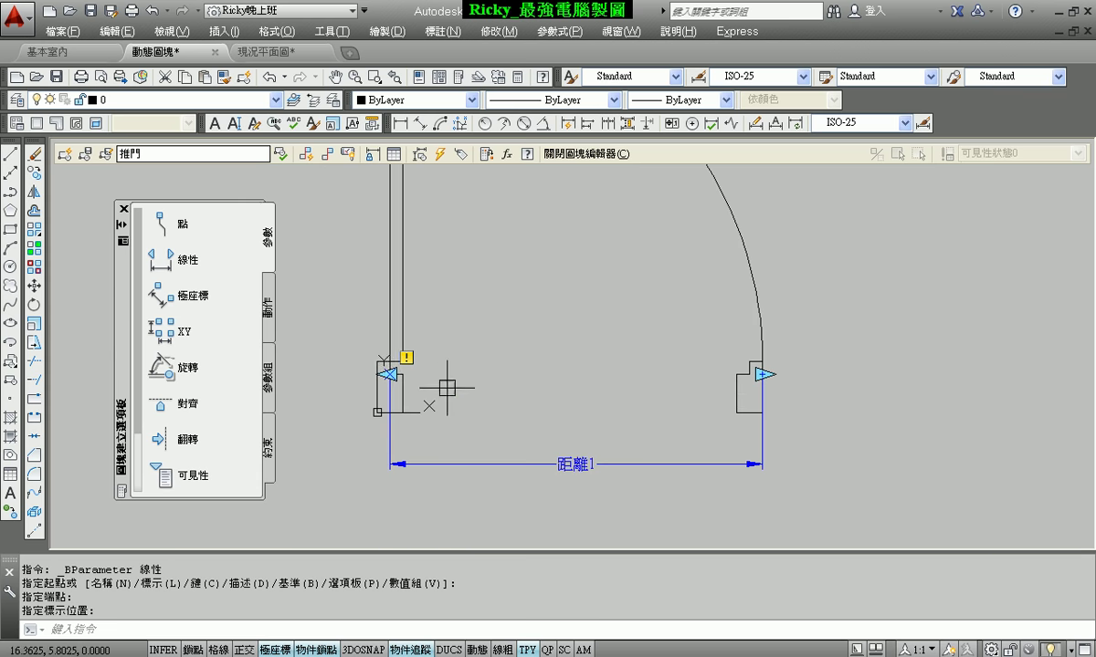
left_click(548, 437)
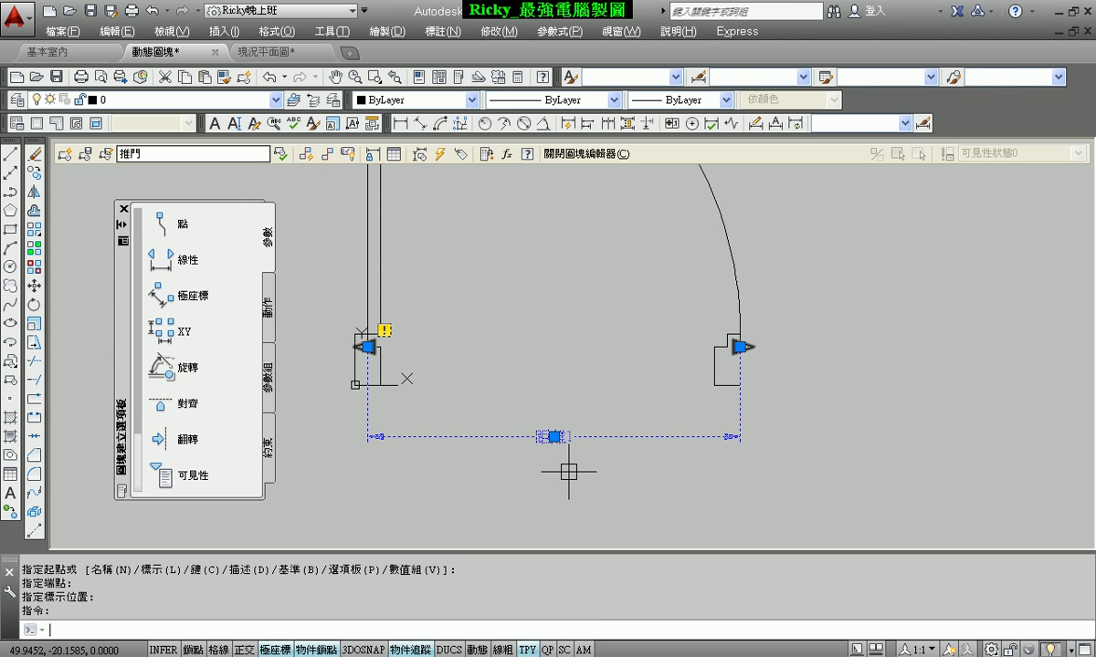
key("Delete")
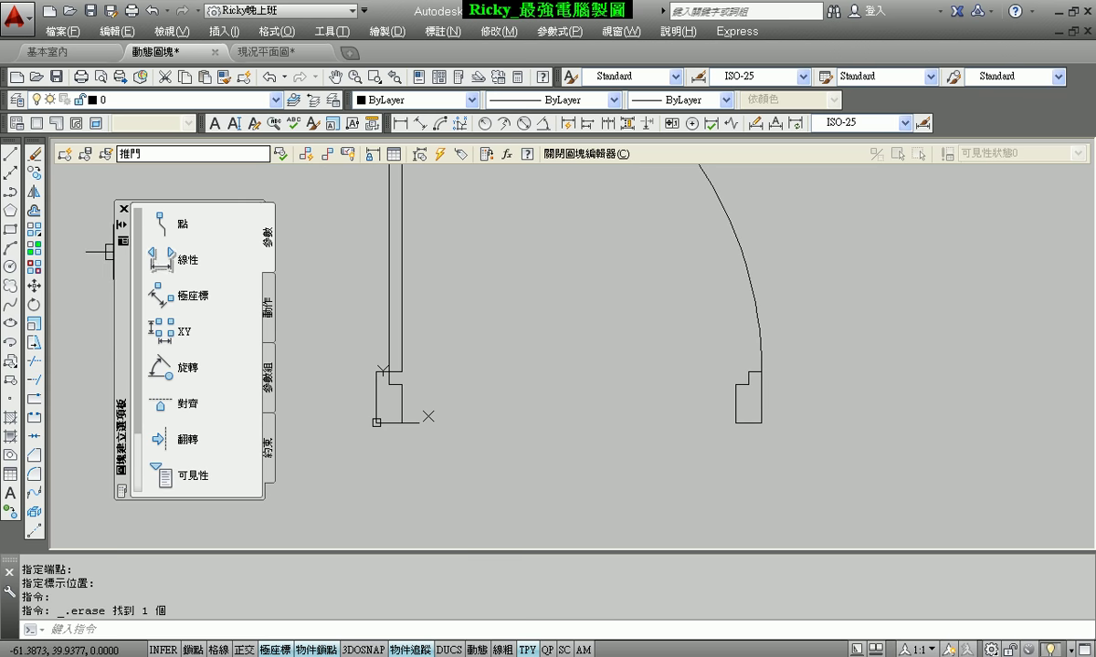
Step: Add a new 距離1 linear parameter spanning the door jamb to jamb, labelled underneath
left_click(173, 260)
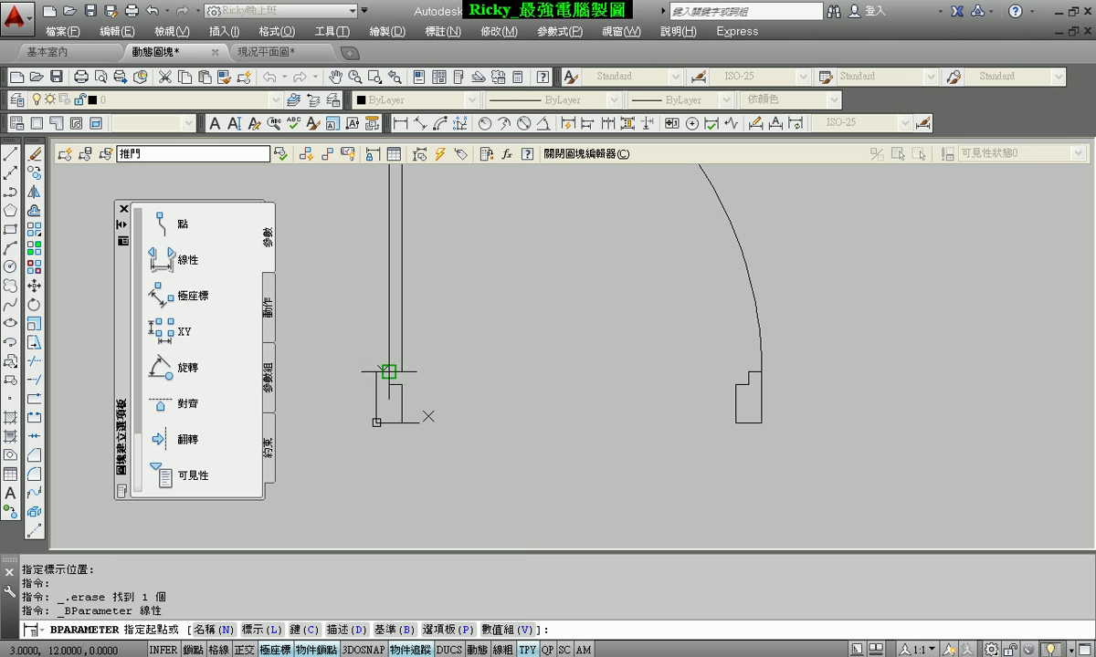
left_click(389, 372)
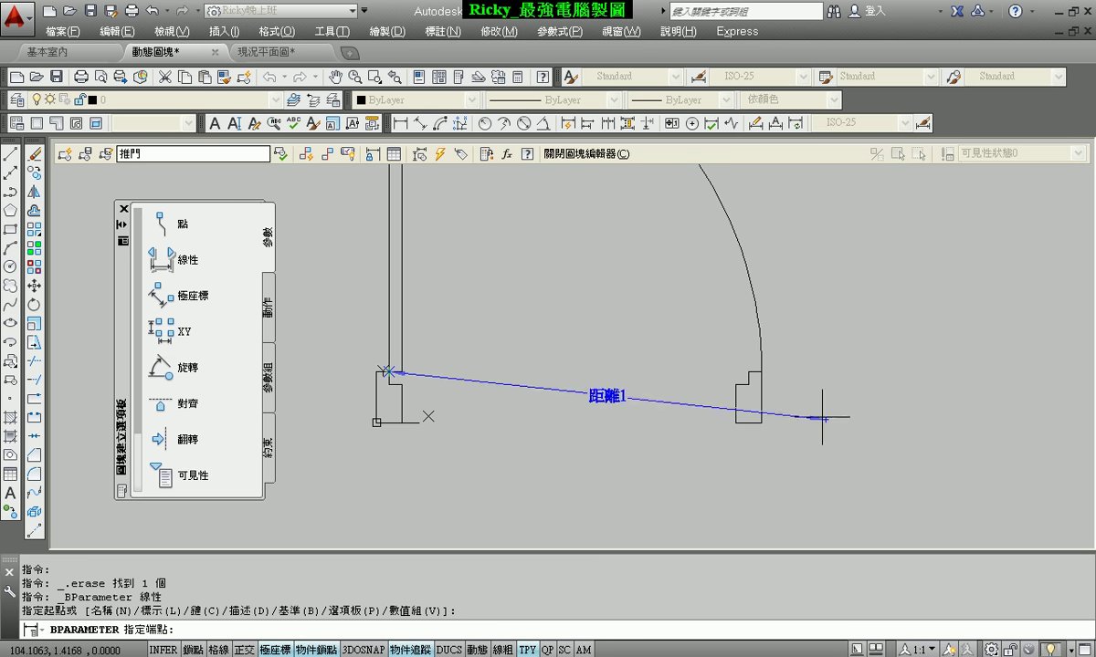
scroll(760, 397, "up", 5)
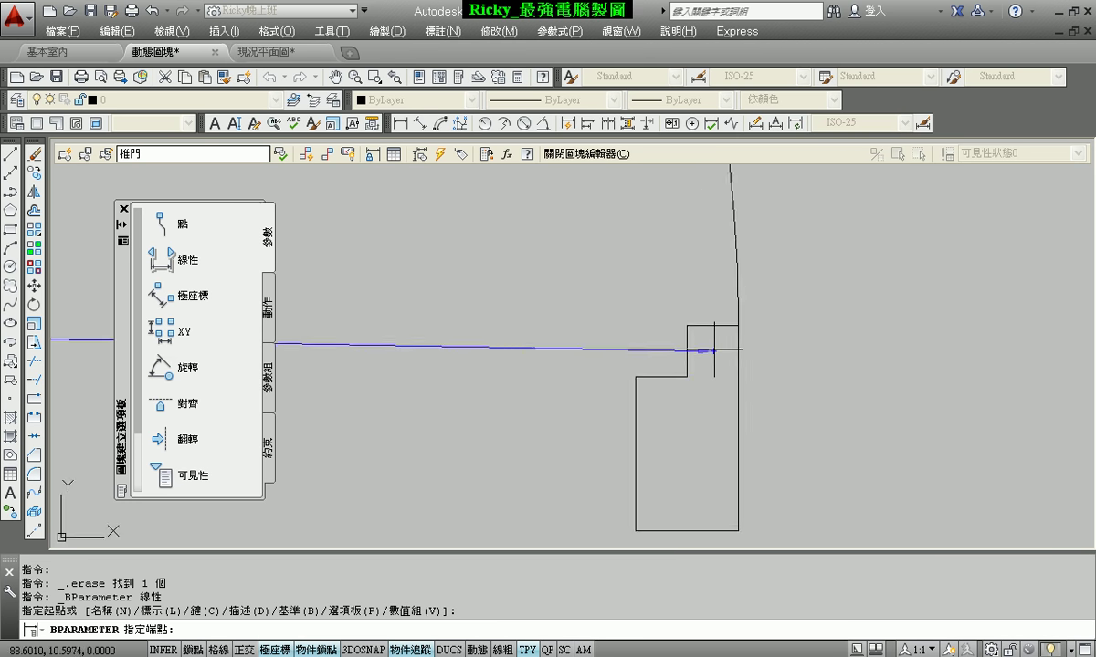
left_click(709, 320)
scroll(714, 326, "down", 5)
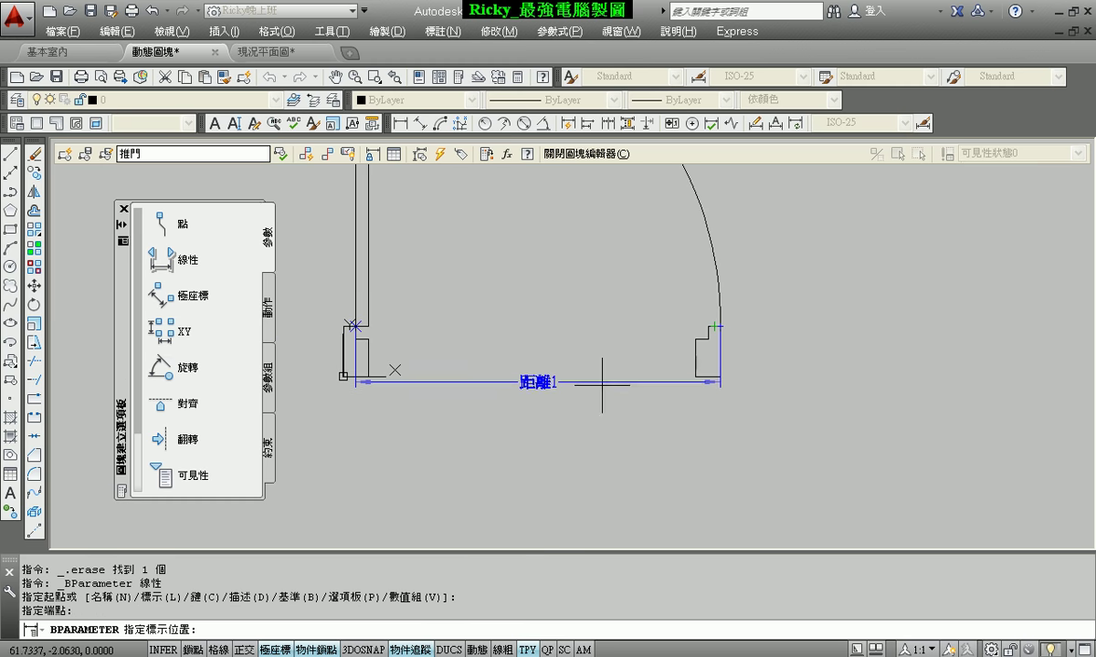
left_click(511, 403)
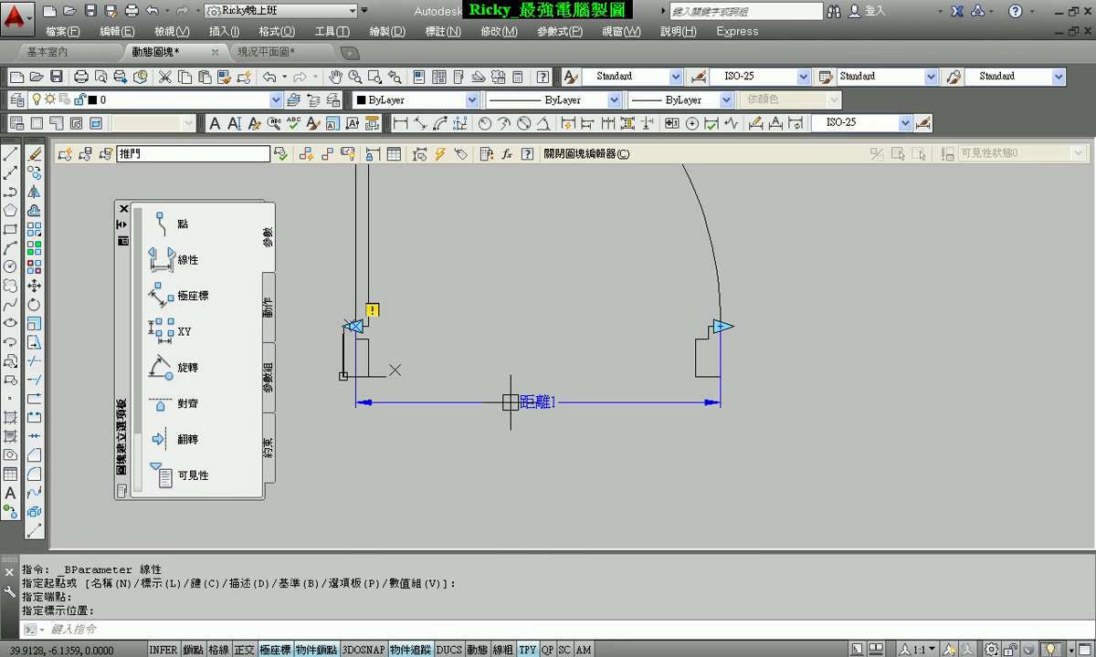
scroll(304, 356, "up", 5)
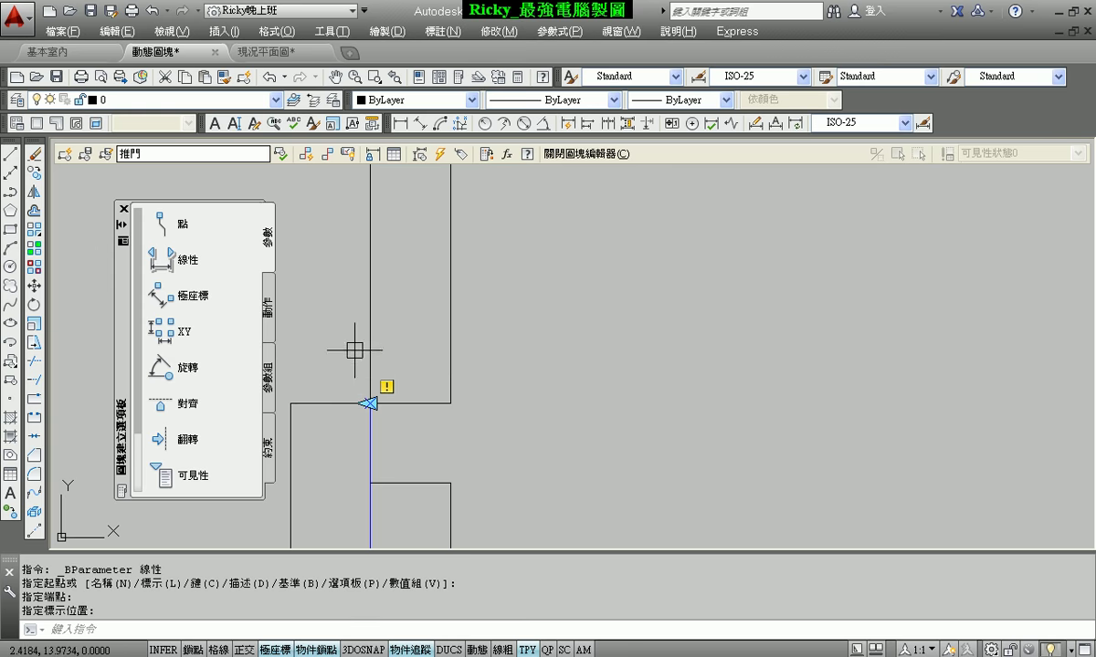
Step: Window-select and delete the leftover object at the door's left end
left_click(349, 378)
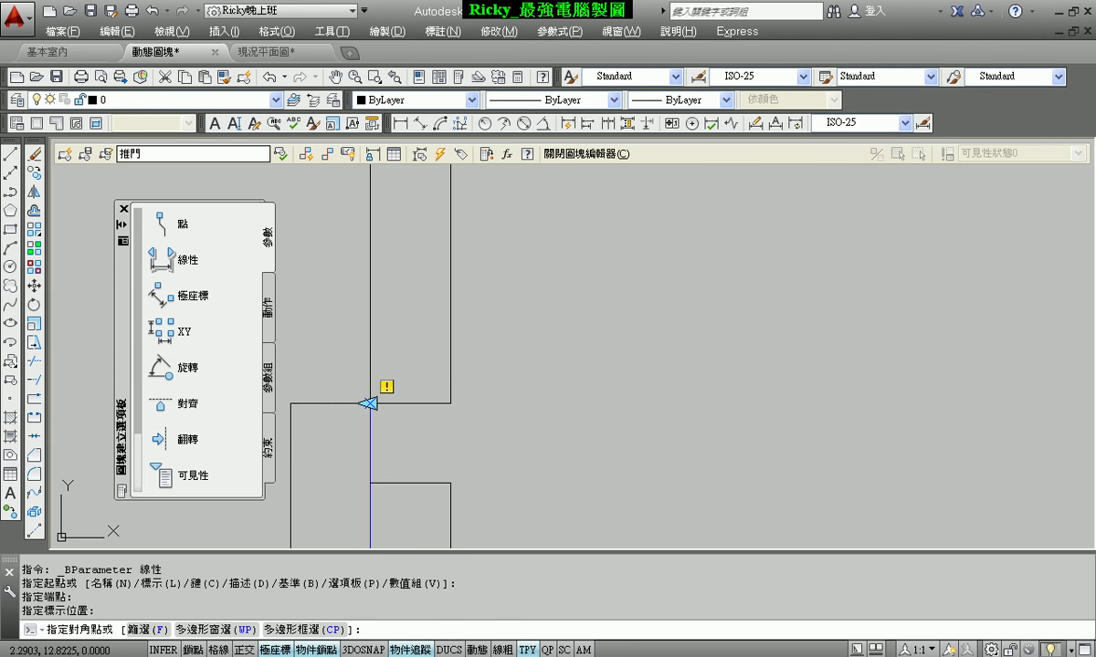
left_click(535, 404)
key("Delete")
scroll(529, 392, "down", 3)
mouse_move(660, 367)
middle_mouse_down()
mouse_move(545, 430)
mouse_move(542, 417)
middle_mouse_up()
scroll(545, 429, "down", 2)
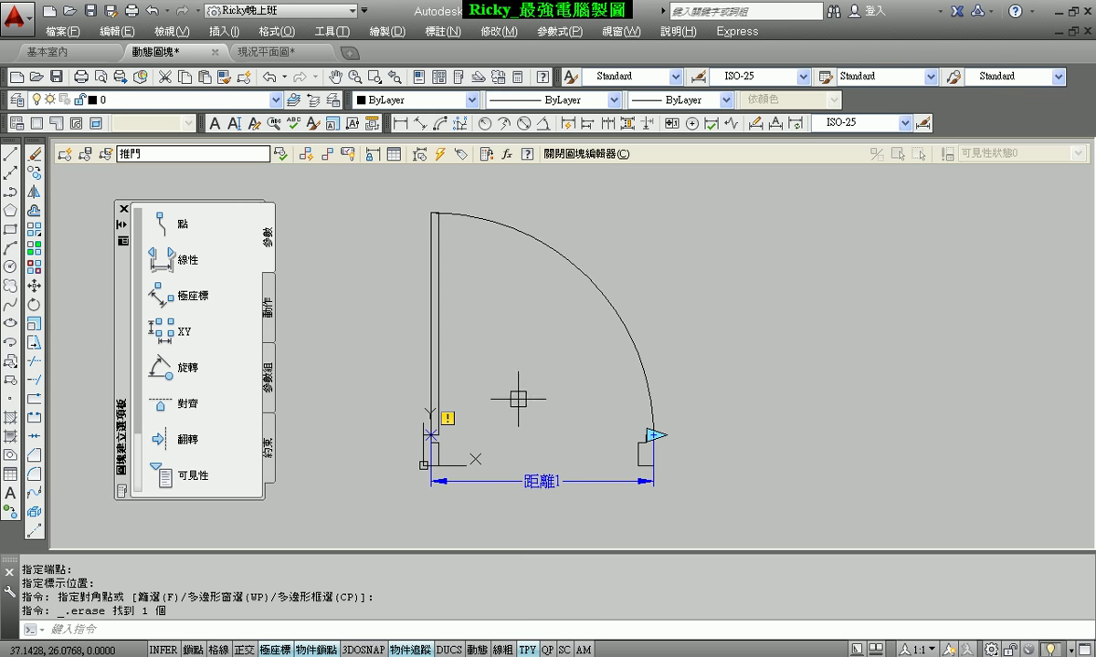
Step: Start a Move action tied to the second point of the 距離1 parameter
left_click(269, 310)
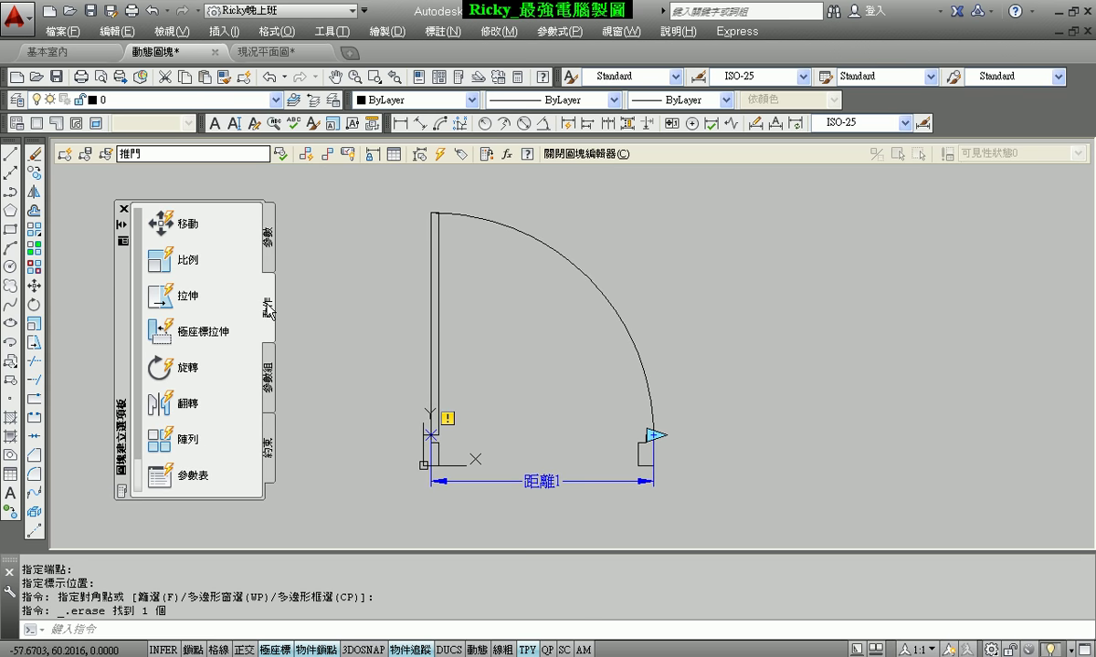
left_click(164, 223)
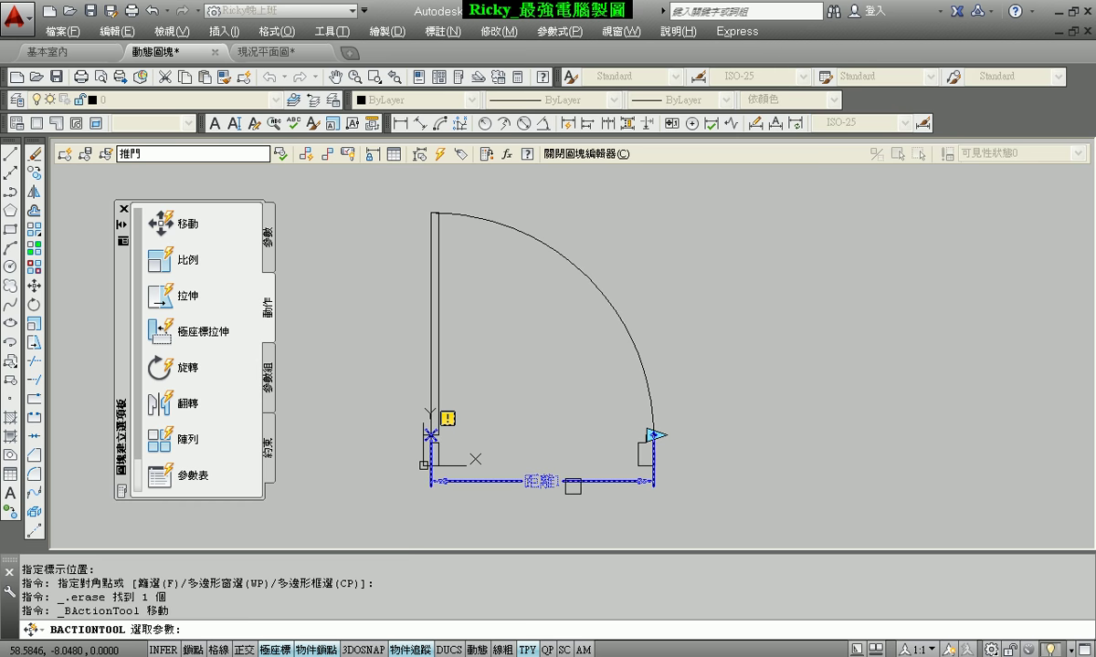
left_click(558, 482)
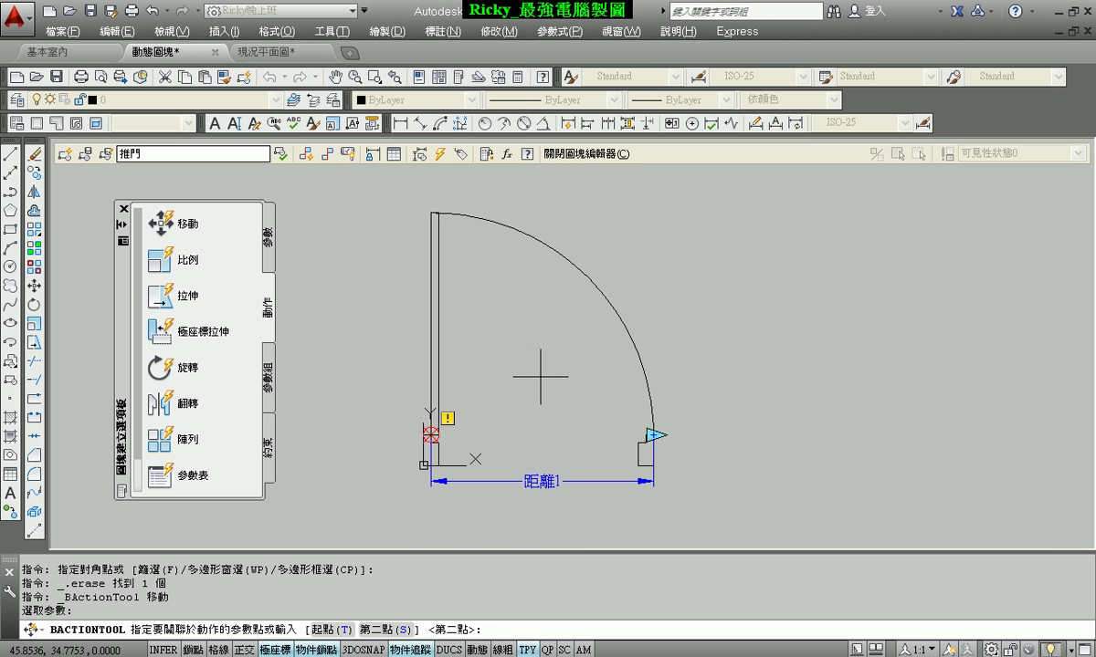
key("Return")
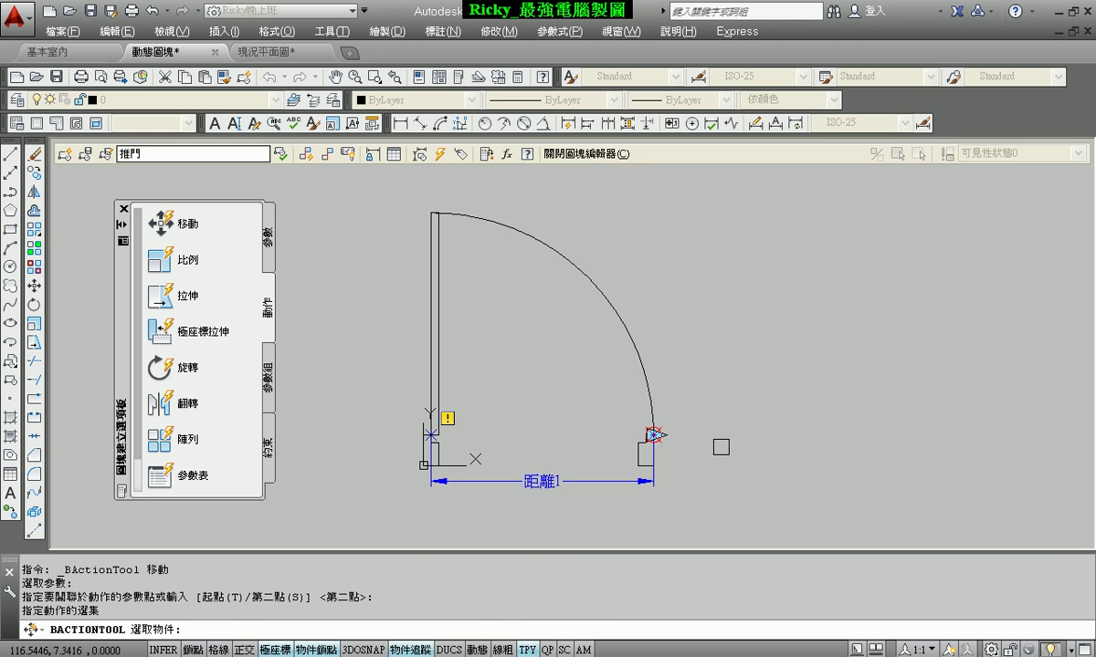
Step: Window-select the door's six right-end objects for the Move action and finish it
scroll(684, 434, "up", 5)
scroll(639, 429, "up", 1)
scroll(584, 452, "up", 8)
middle_click_drag(384, 402, 753, 395)
scroll(721, 383, "down", 3)
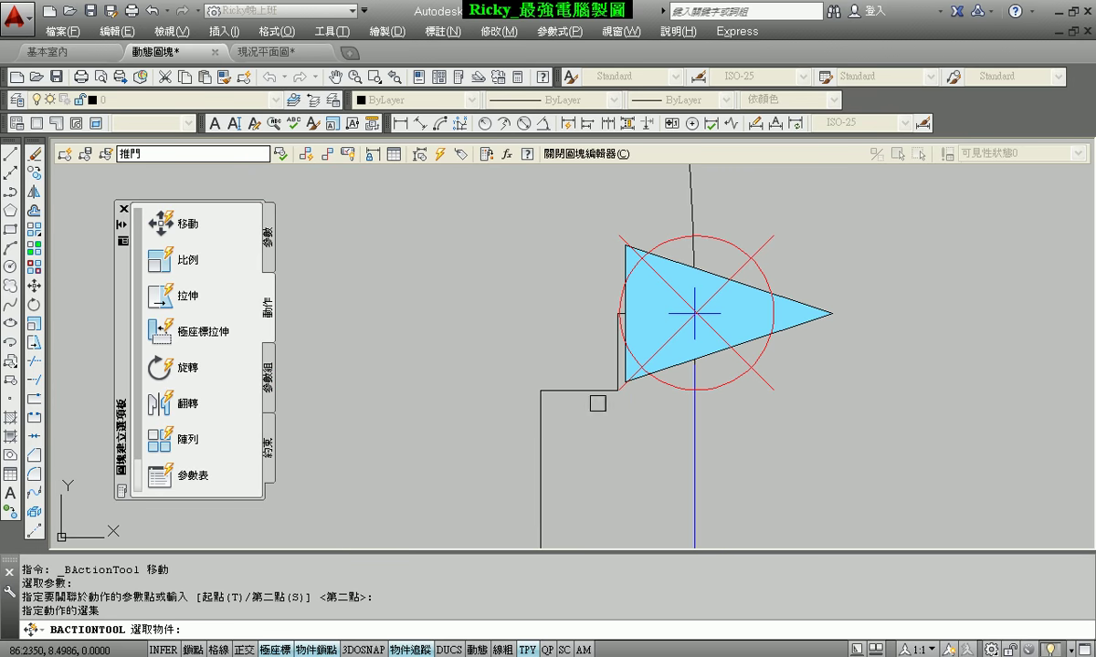
scroll(506, 320, "down", 1)
left_click_drag(491, 293, 690, 535)
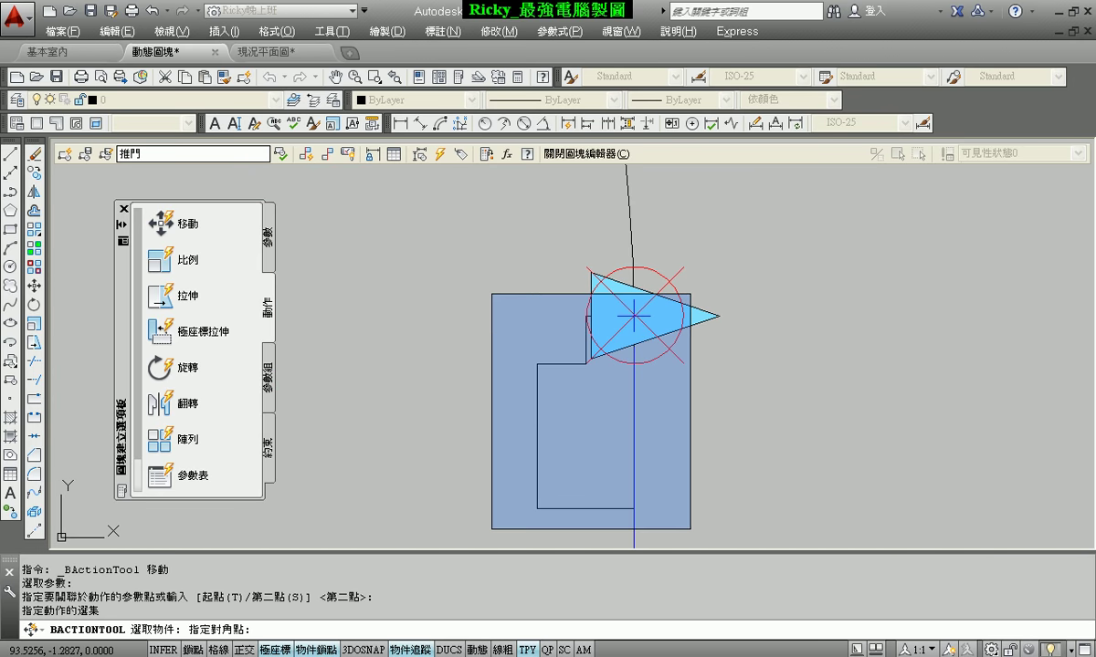
scroll(793, 316, "down", 3)
scroll(790, 317, "down", 2)
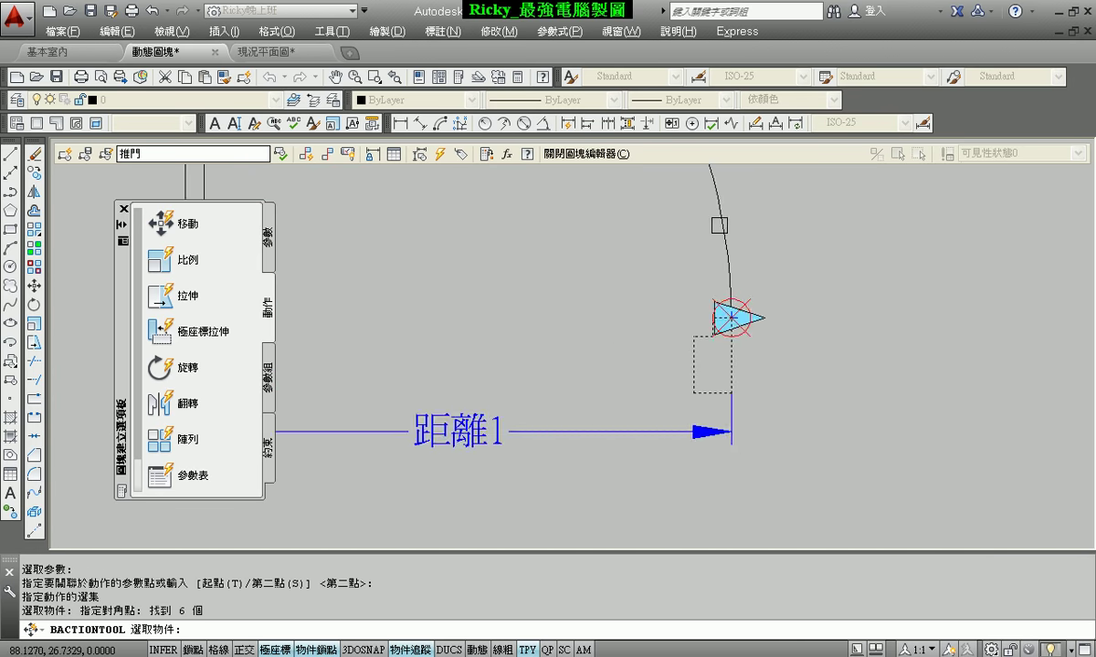
key("Return")
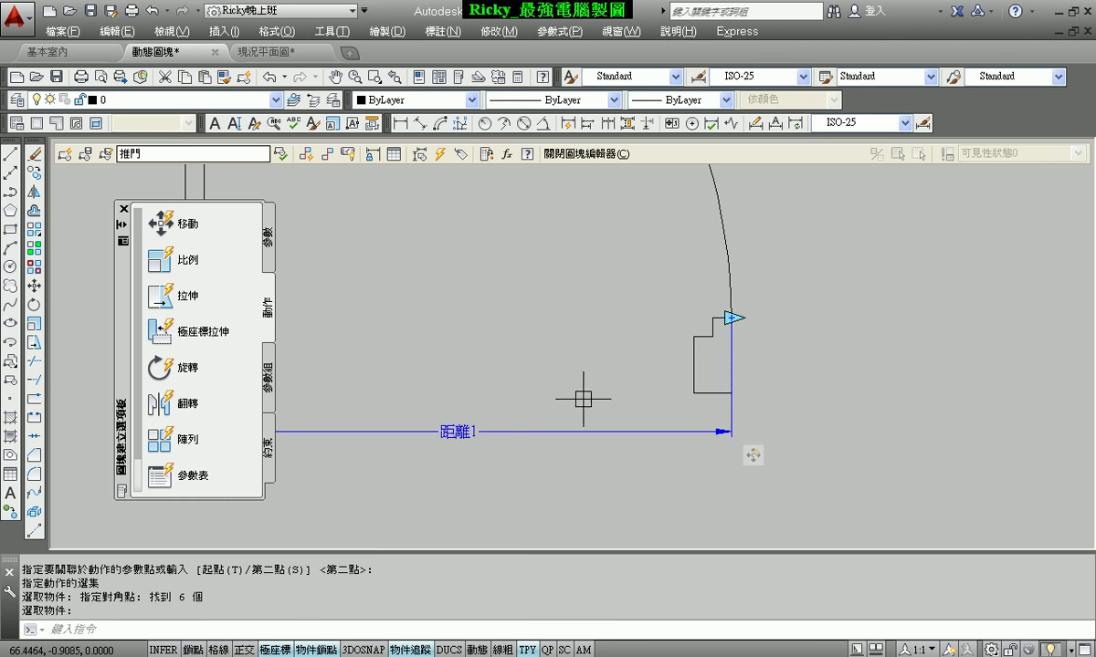
Step: Save changes to 推門, trial-stretch the door by its arrow grip, then undo the test
left_click(549, 152)
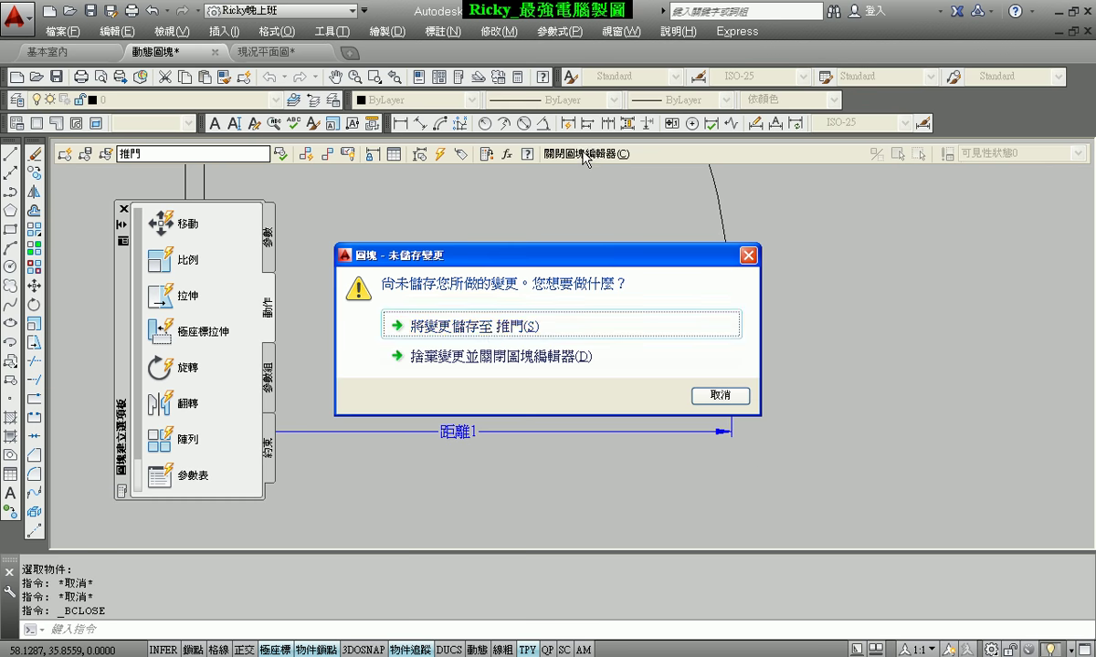
left_click(493, 327)
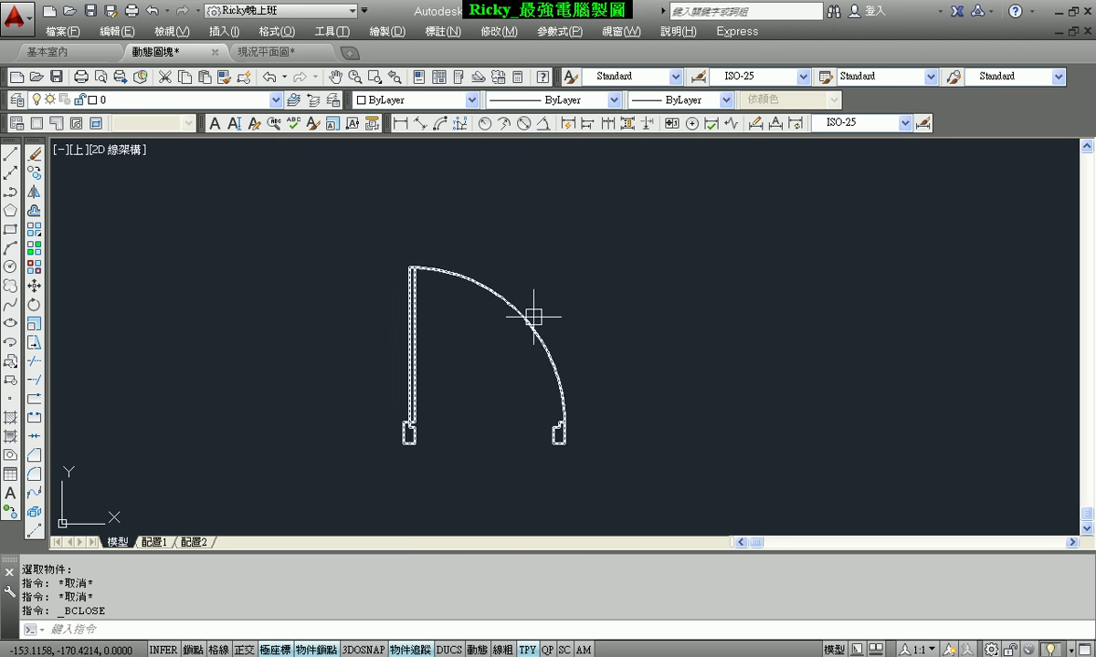
left_click(526, 310)
scroll(619, 451, "up", 4)
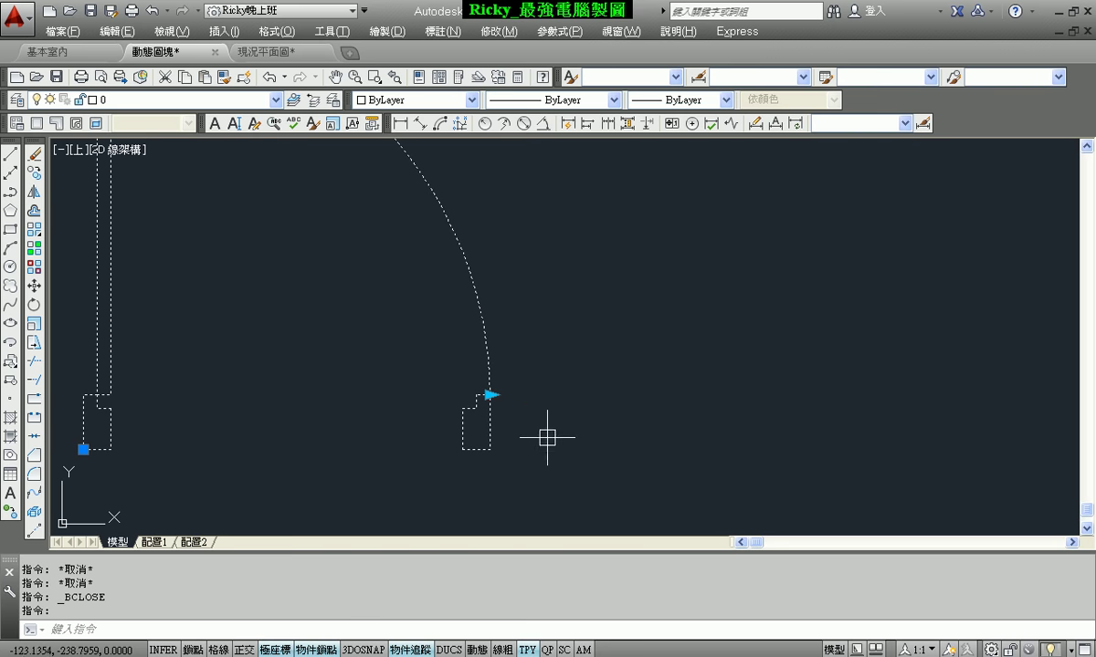
left_click(490, 394)
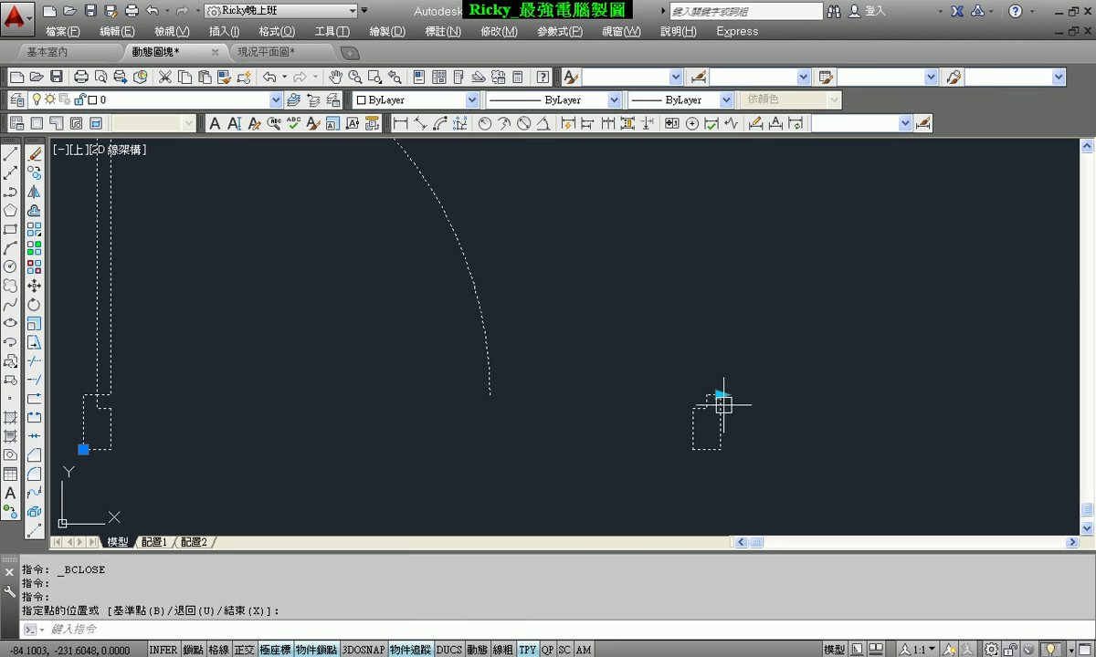
left_click(558, 395)
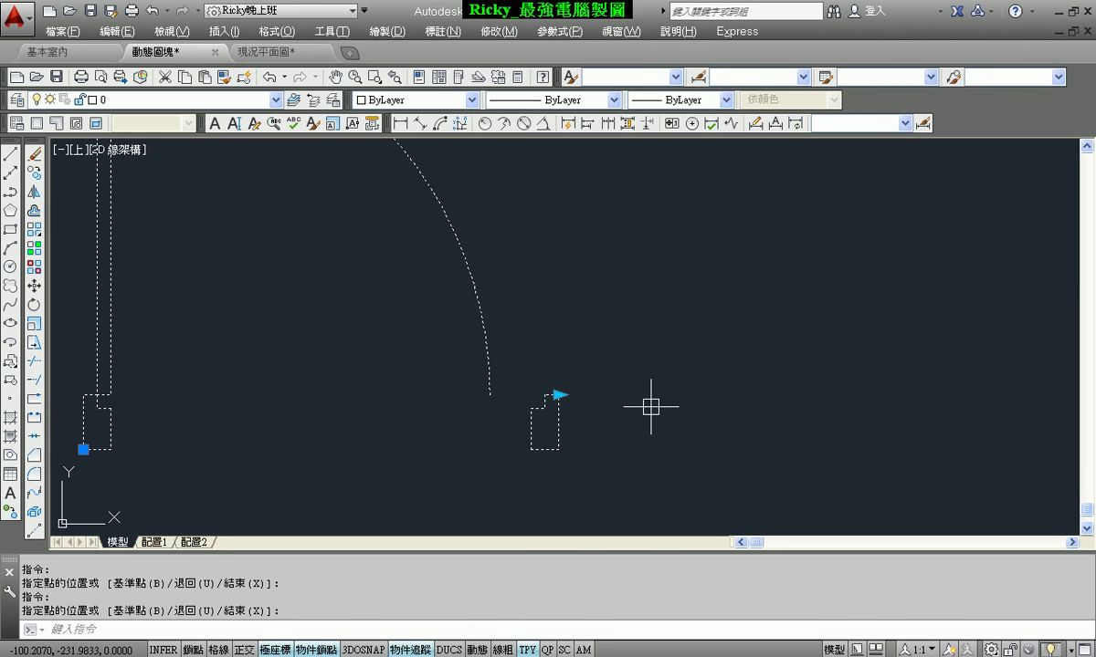
left_click(270, 79)
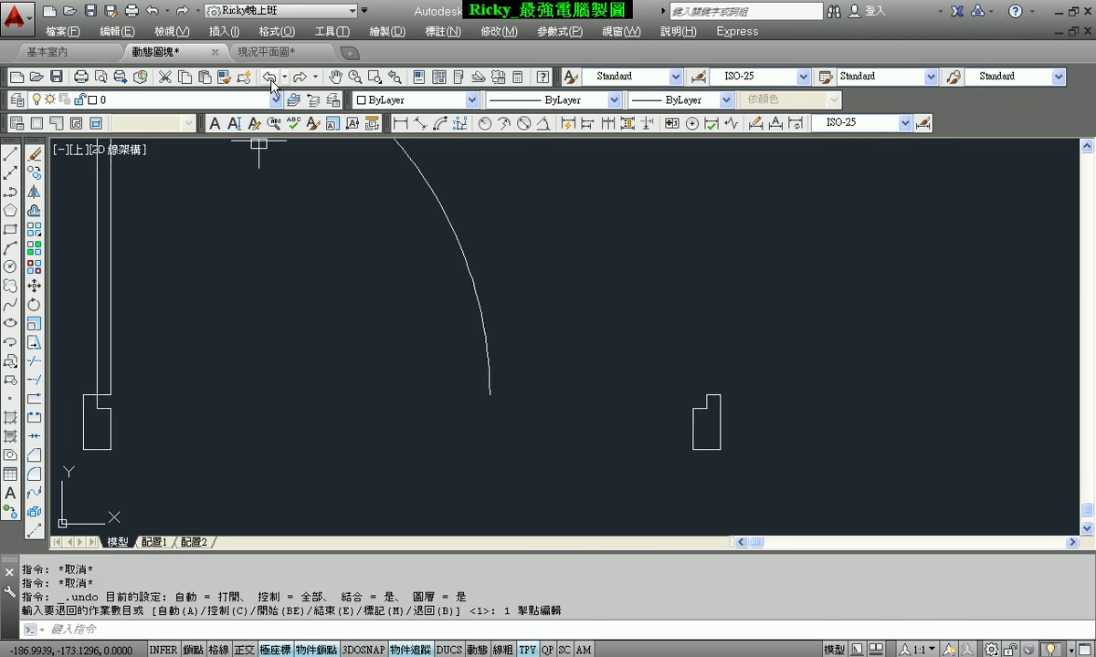
Step: Select the door block and bring up its context menu
scroll(531, 394, "down", 3)
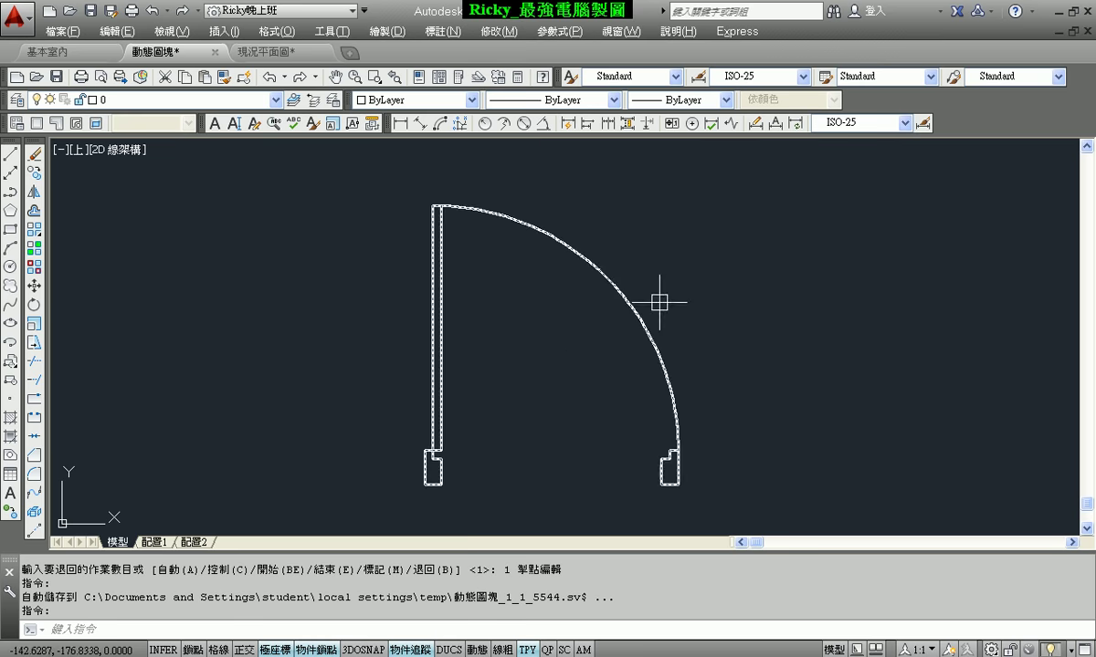
left_click(559, 236)
right_click(596, 228)
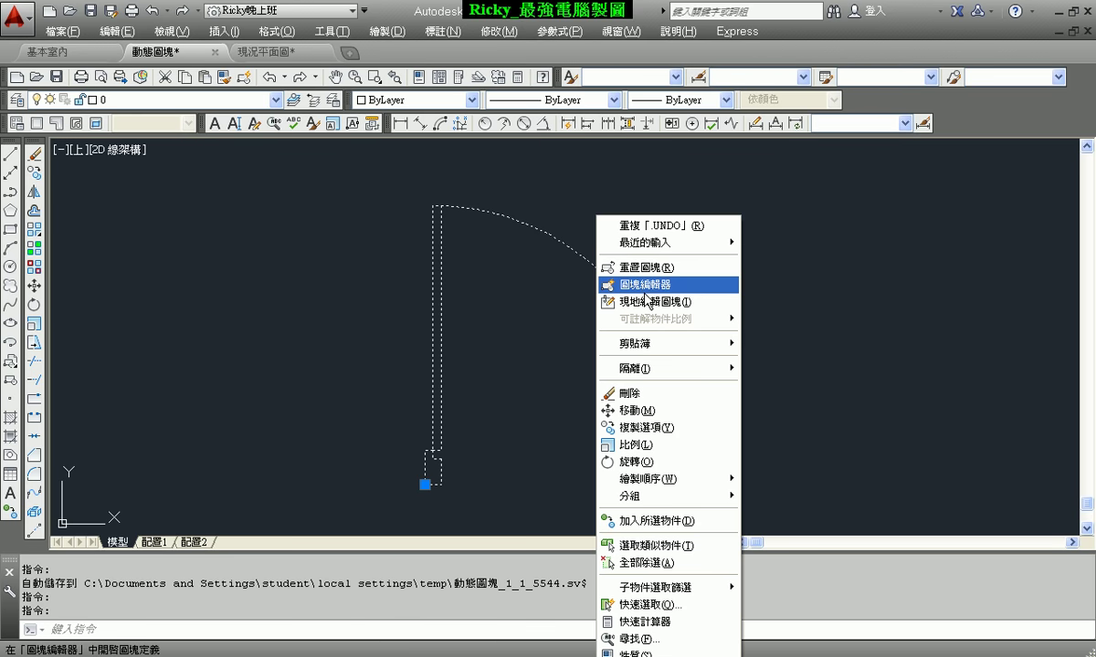
Step: Reopen 推門 in the Block Editor and add a Scale action on 距離1 for the swing arc
left_click(645, 289)
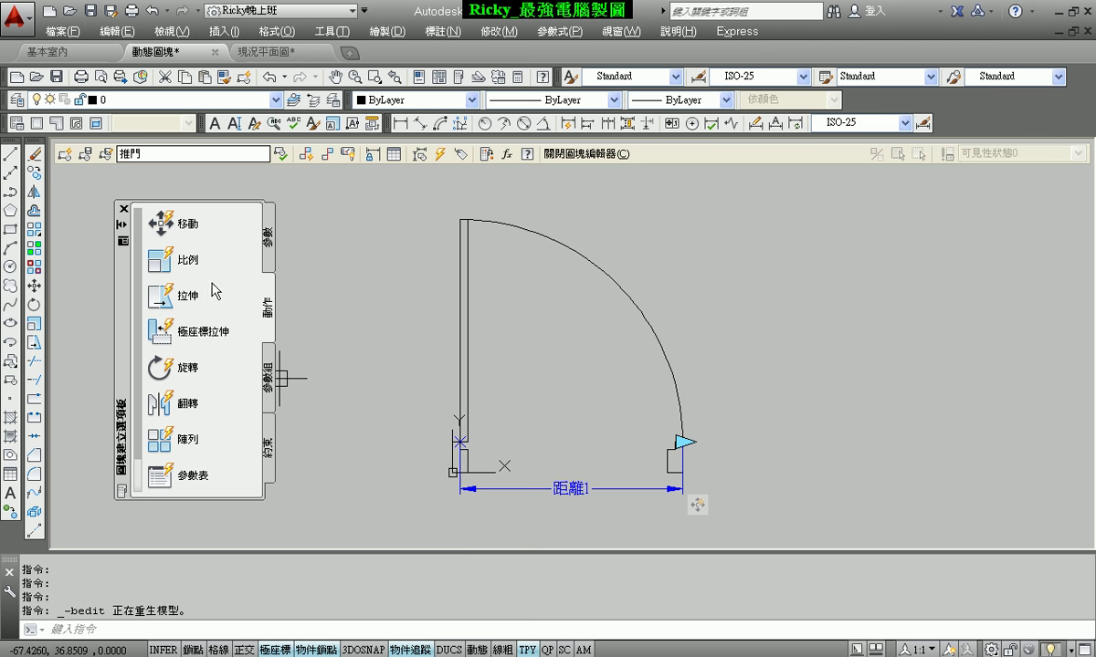
left_click(160, 262)
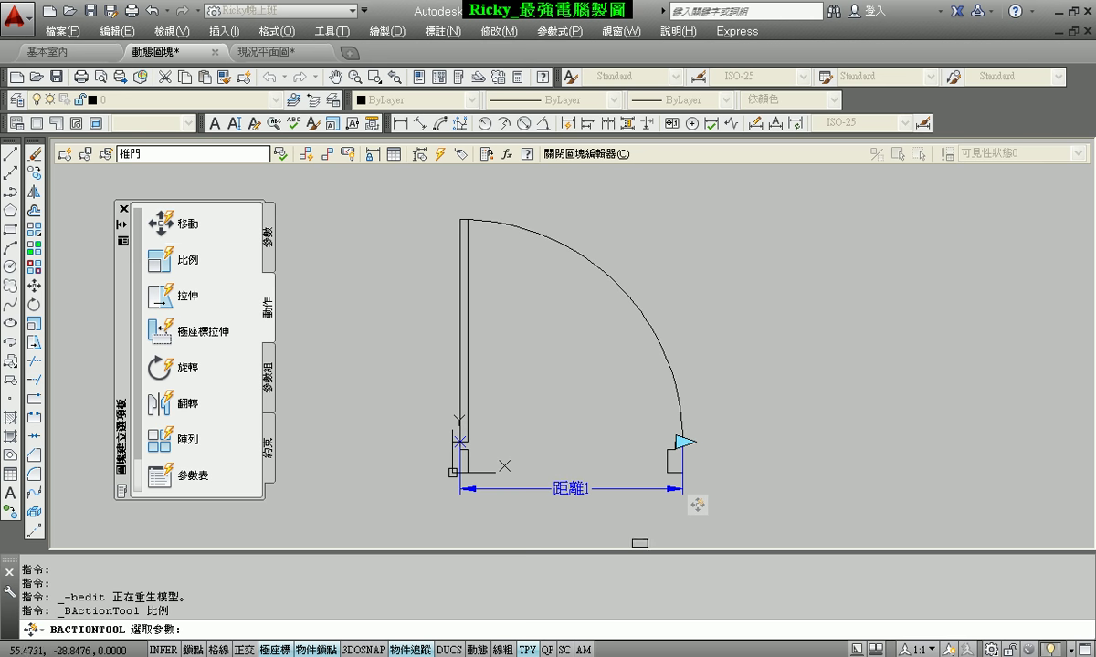
left_click(571, 493)
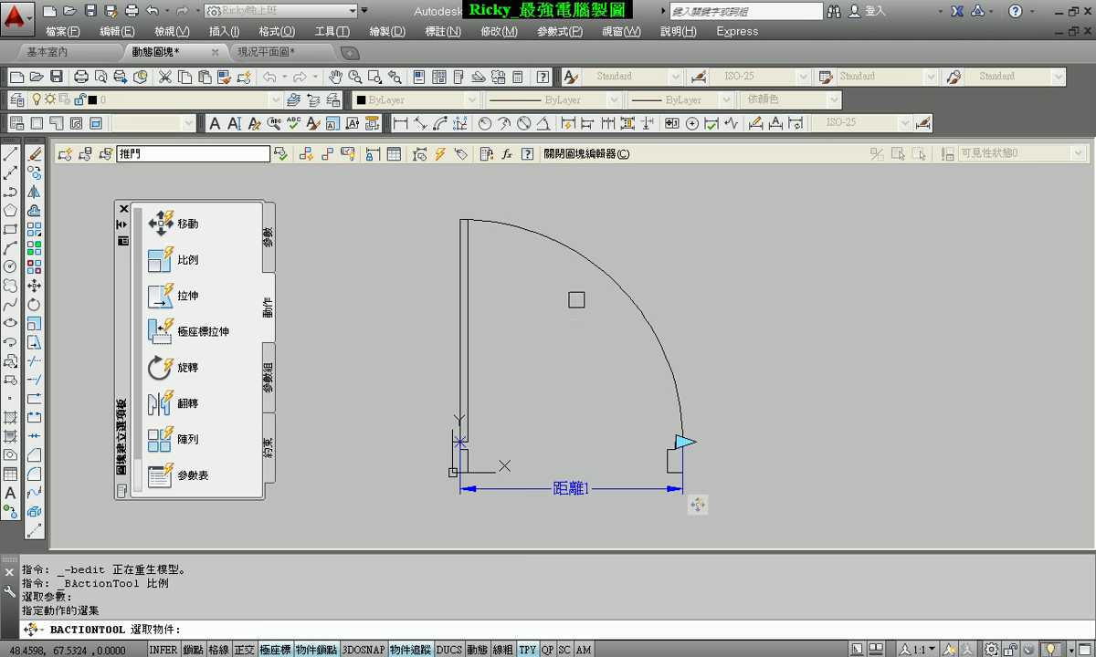
left_click(576, 254)
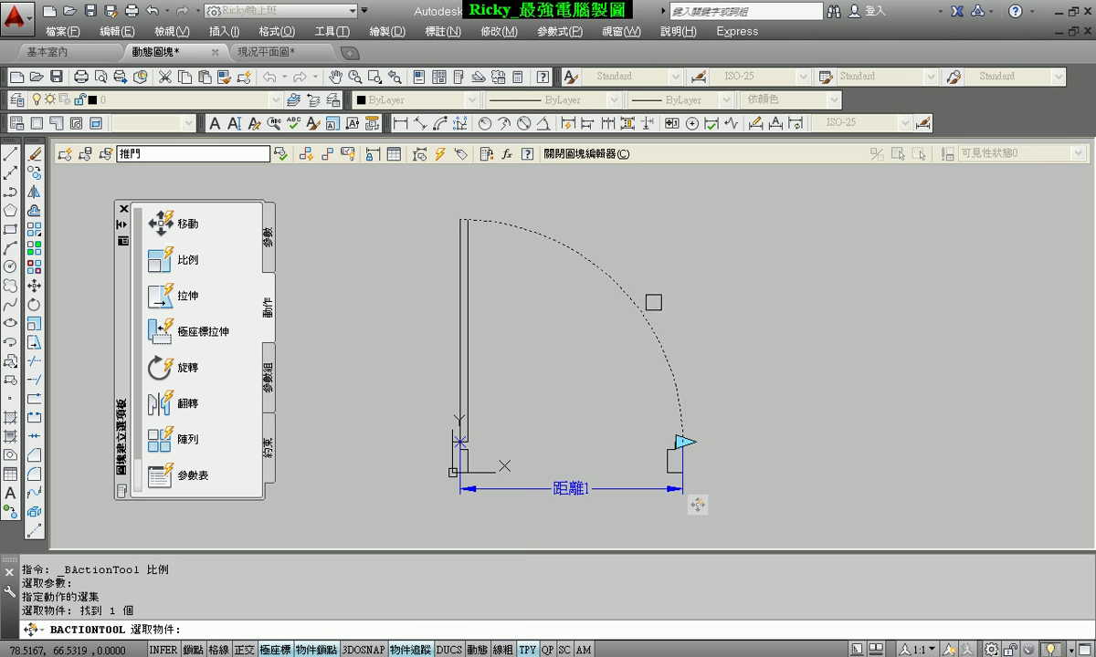
key("Return")
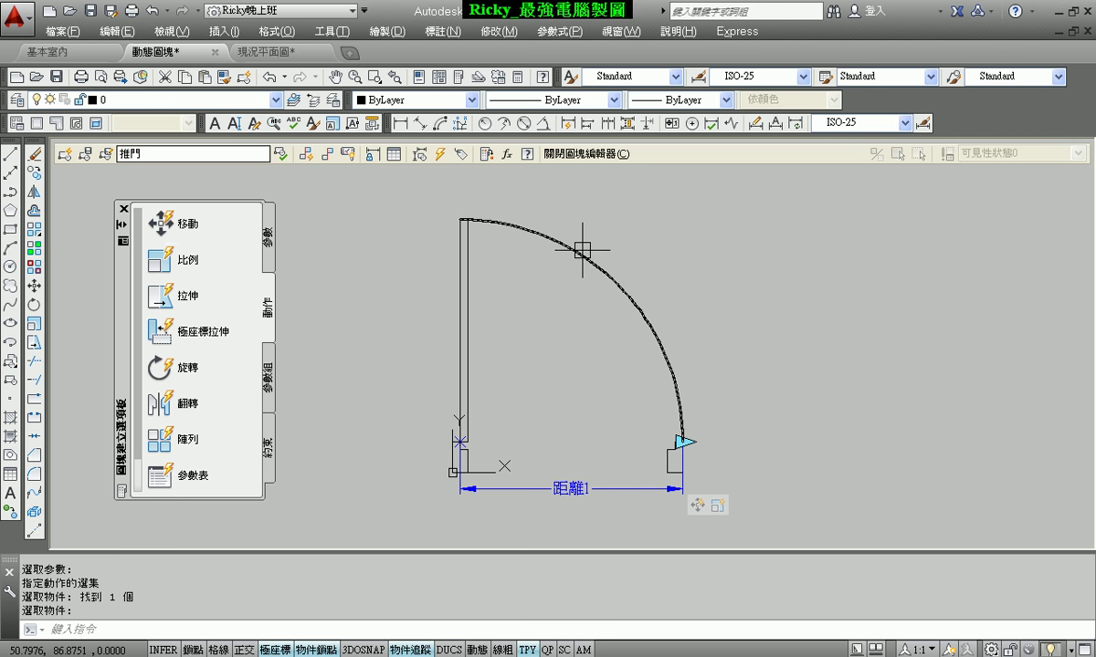
left_click(582, 248)
left_click(453, 440)
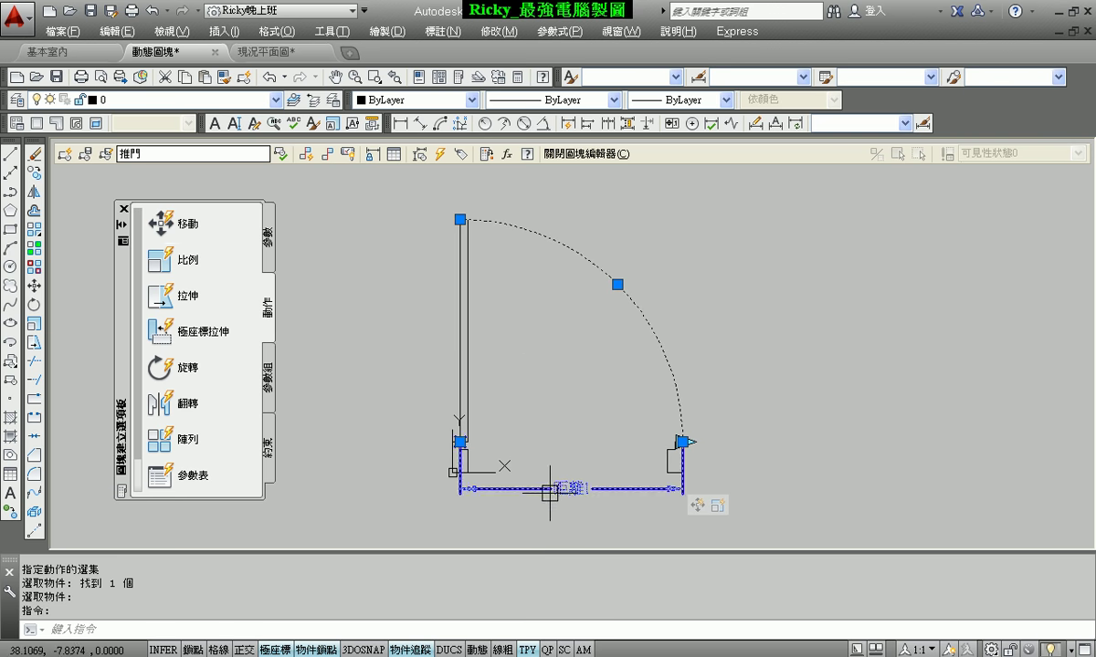
key("Escape")
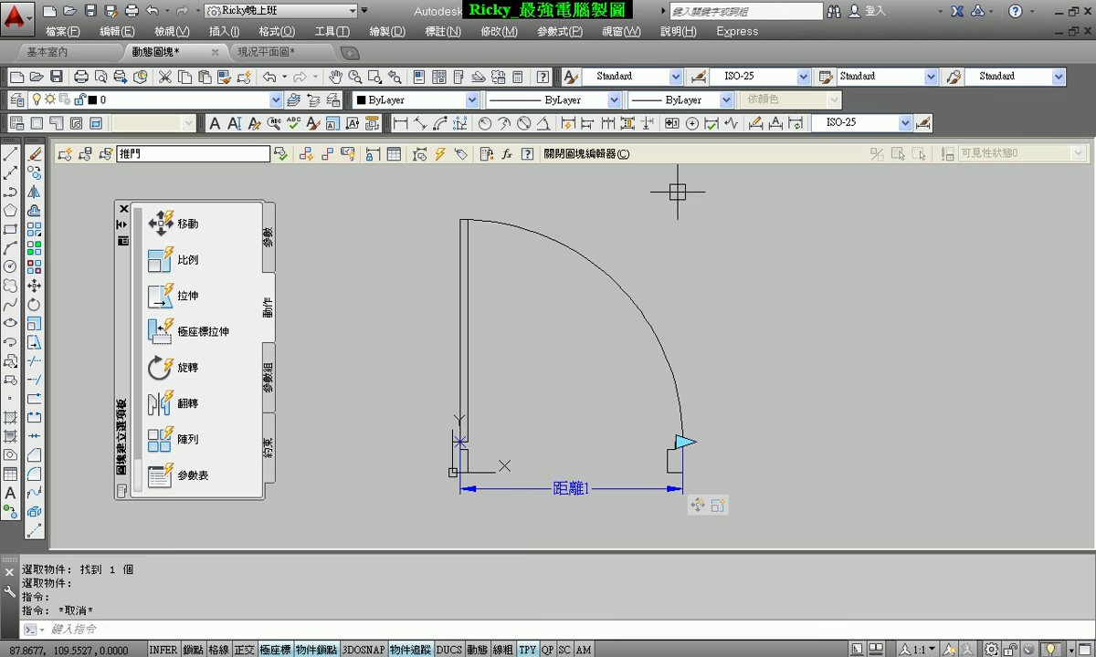
Step: Save the scale action to 推門, then trial-stretch the door's arrow grip and cancel
left_click(588, 156)
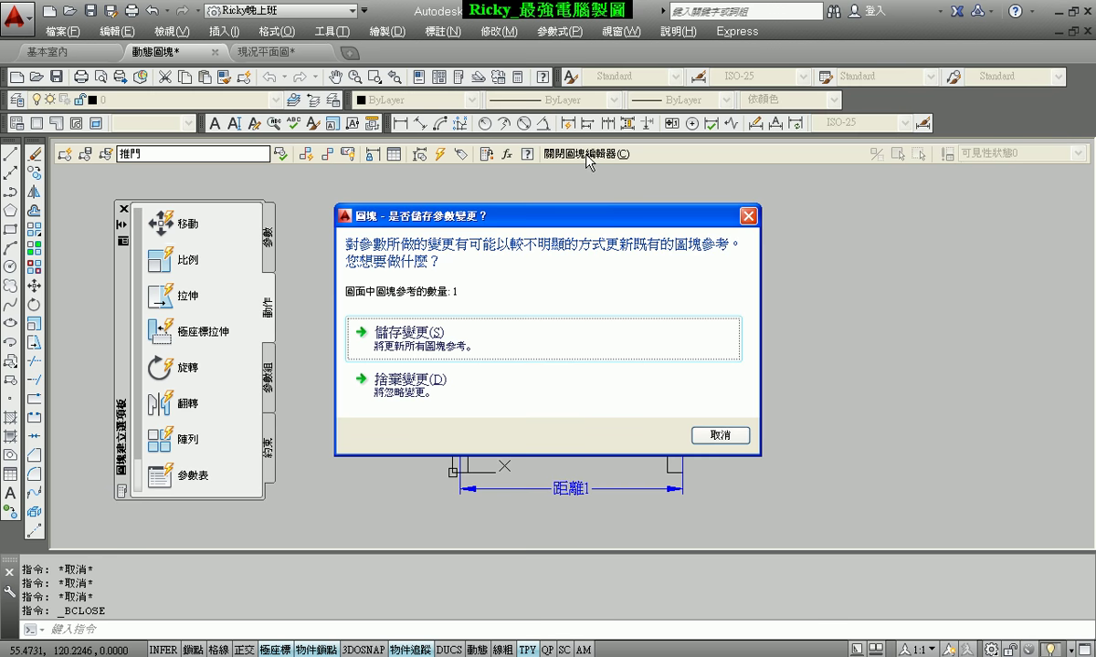
left_click(379, 328)
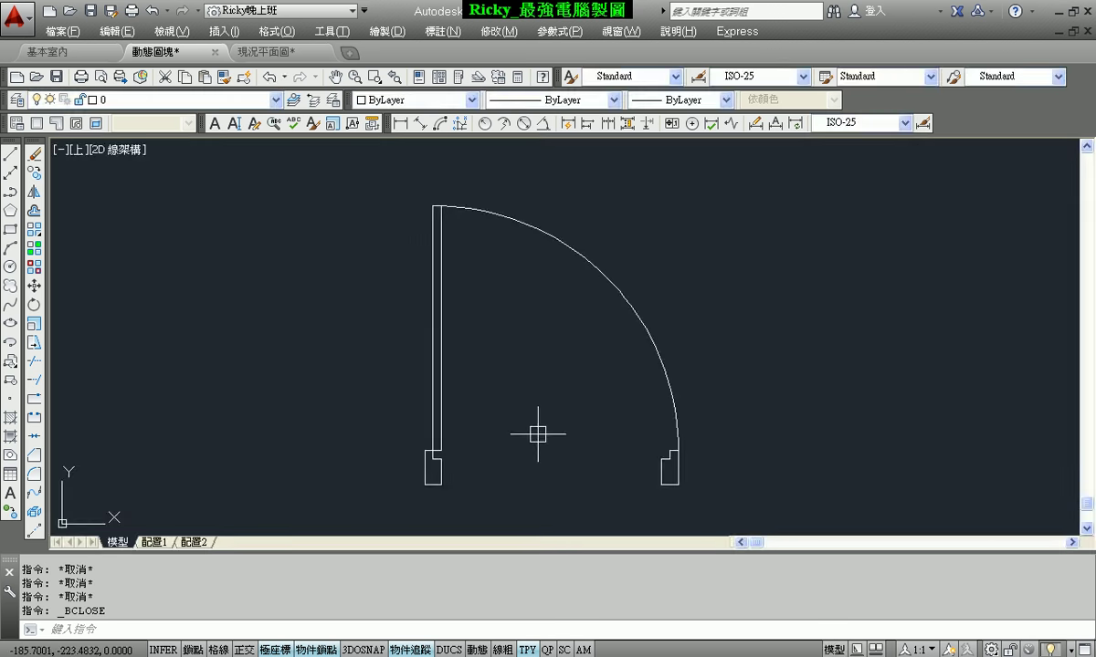
left_click(595, 263)
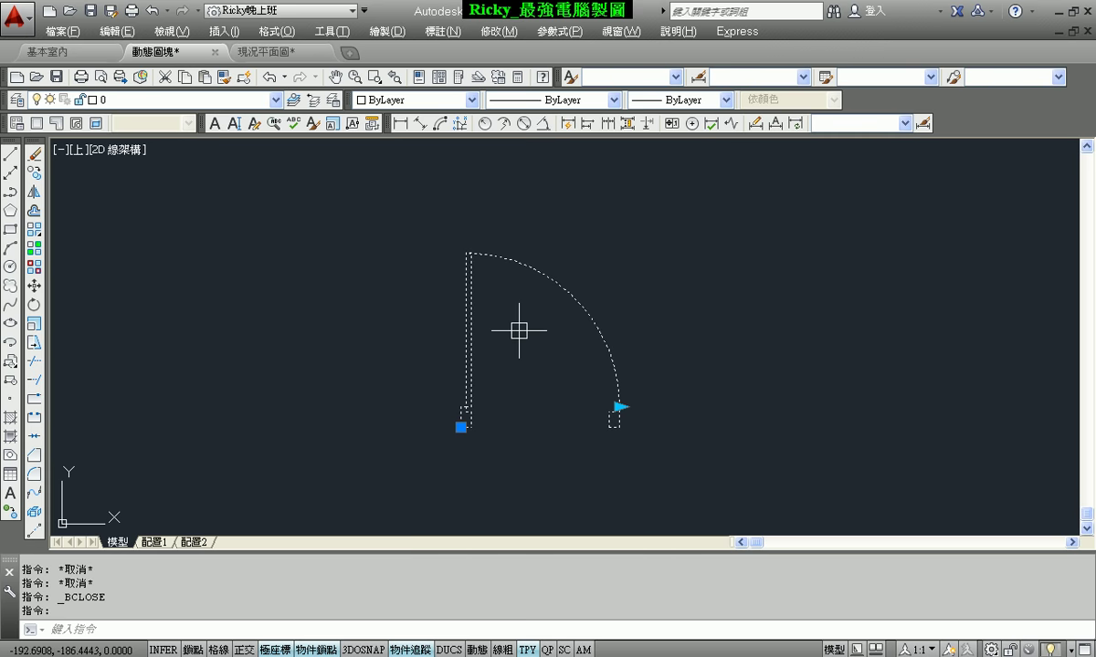
left_click(621, 405)
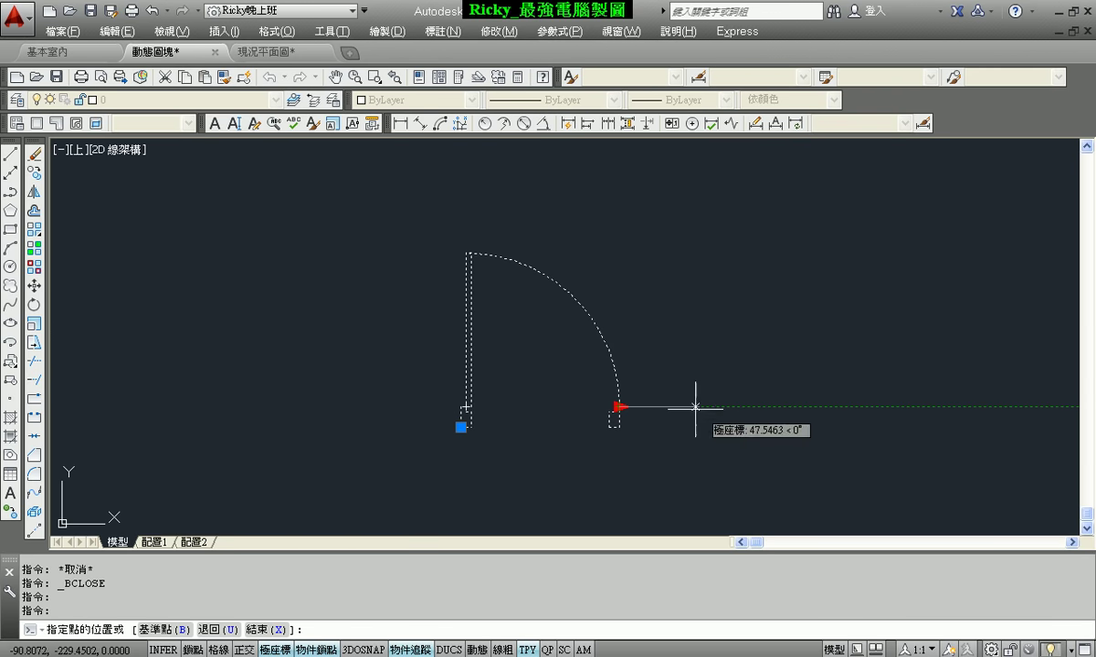
key("Escape")
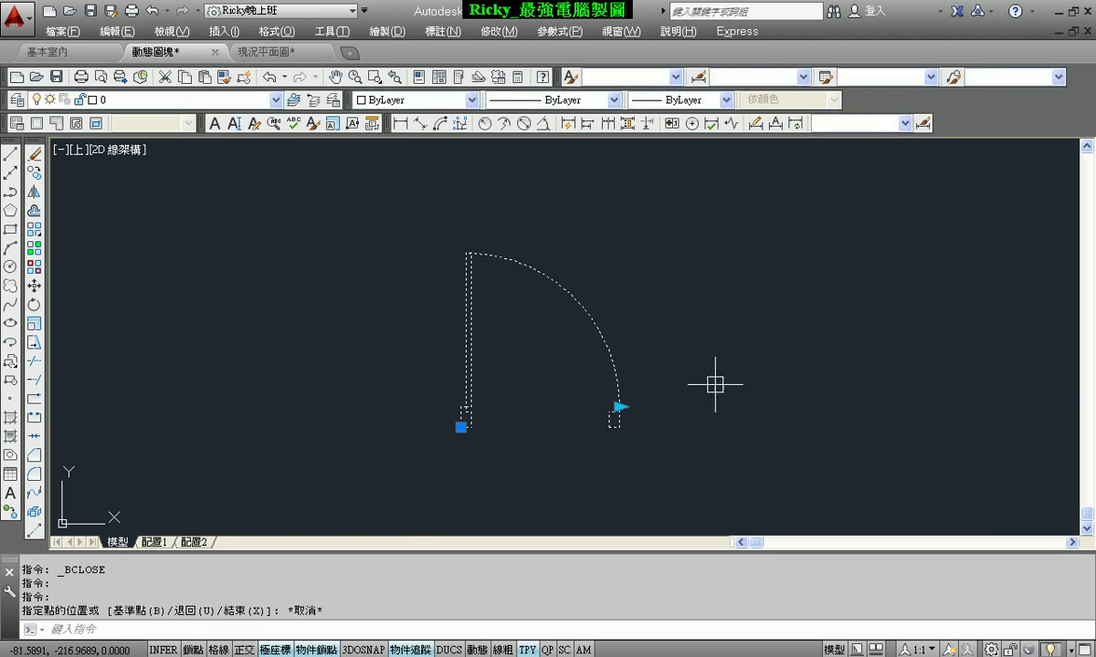
Step: Clear the selection, reselect the door block and bring up its context menu
key("Escape")
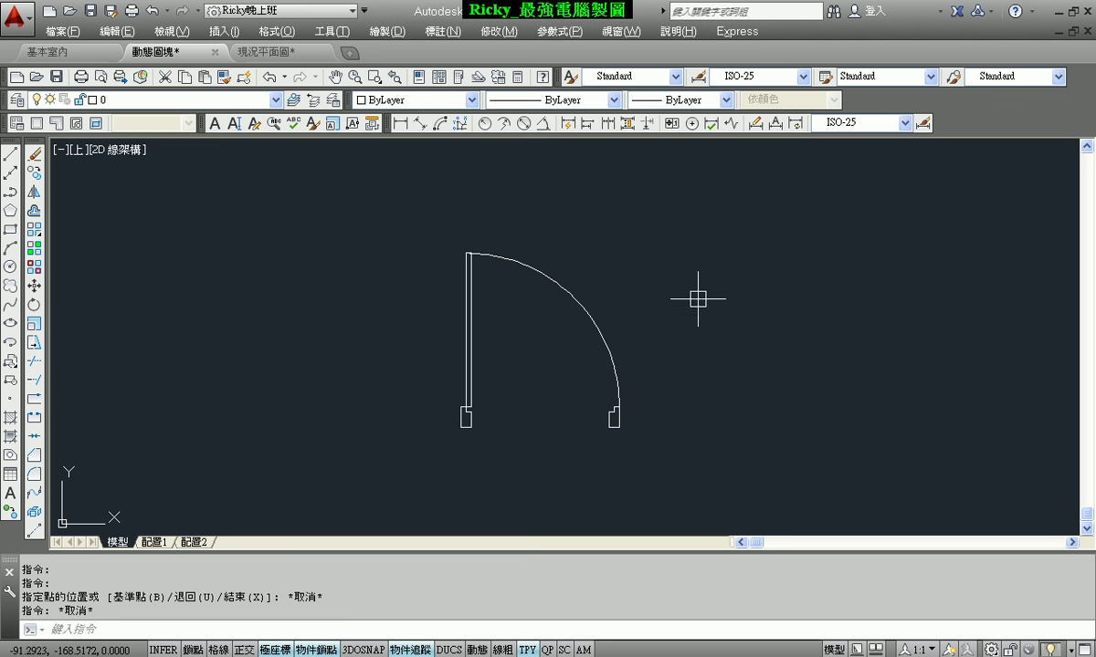
key("Escape")
key("Escape")
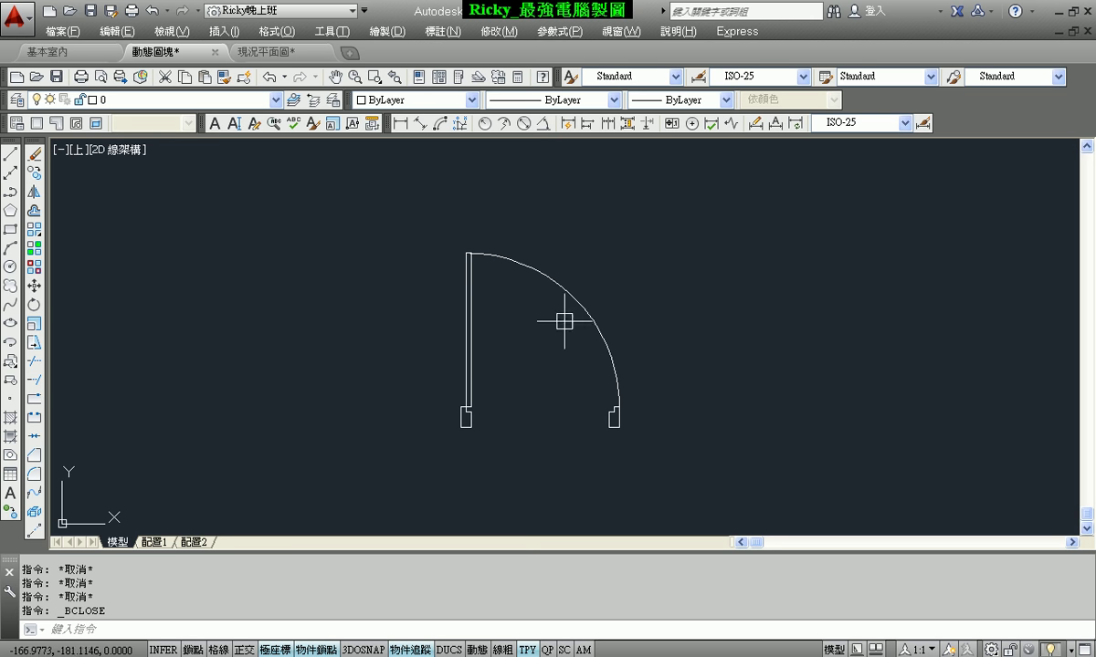
mouse_move(467, 274)
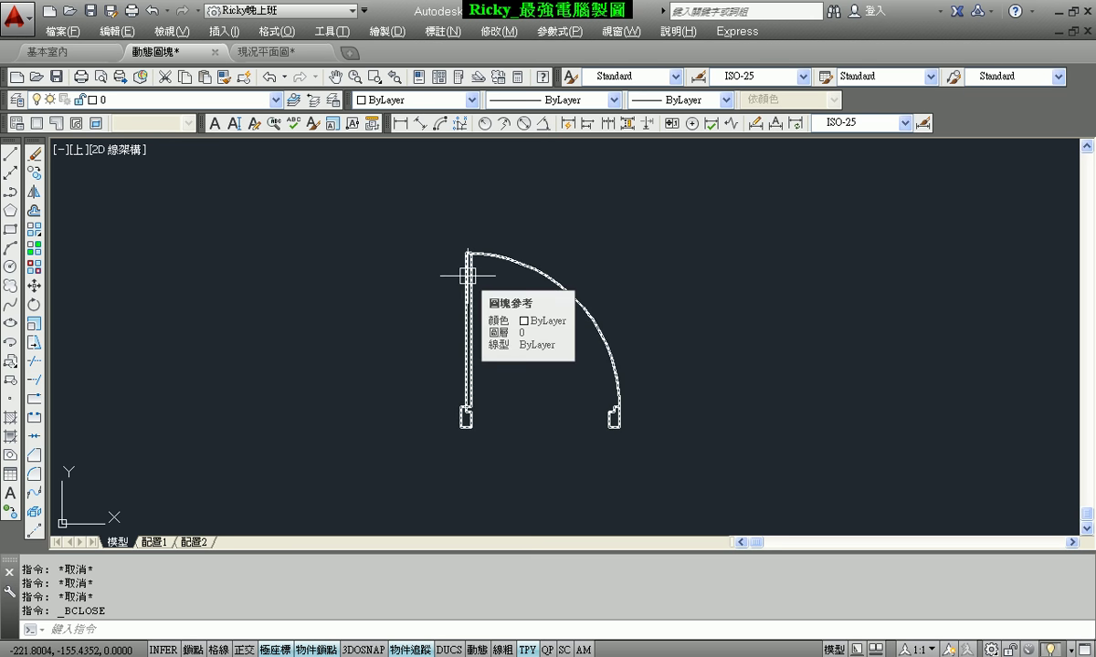
left_click(555, 283)
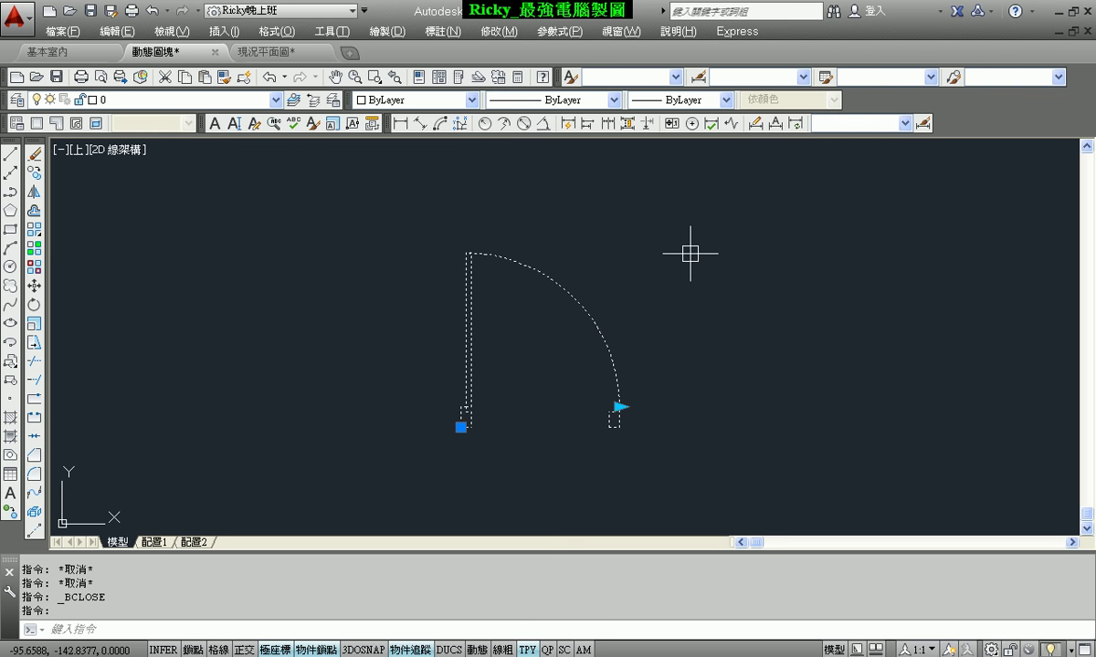
right_click(692, 257)
Step: Reopen 推門 in the Block Editor and start a Stretch action on 距離1's end point
left_click(743, 286)
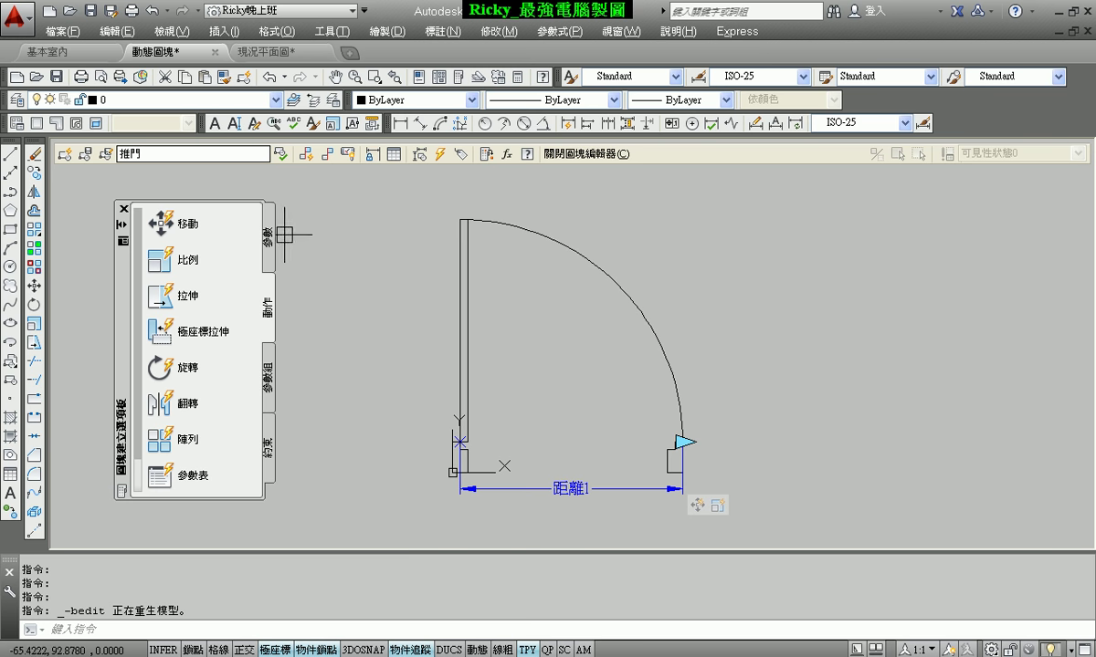
left_click(165, 298)
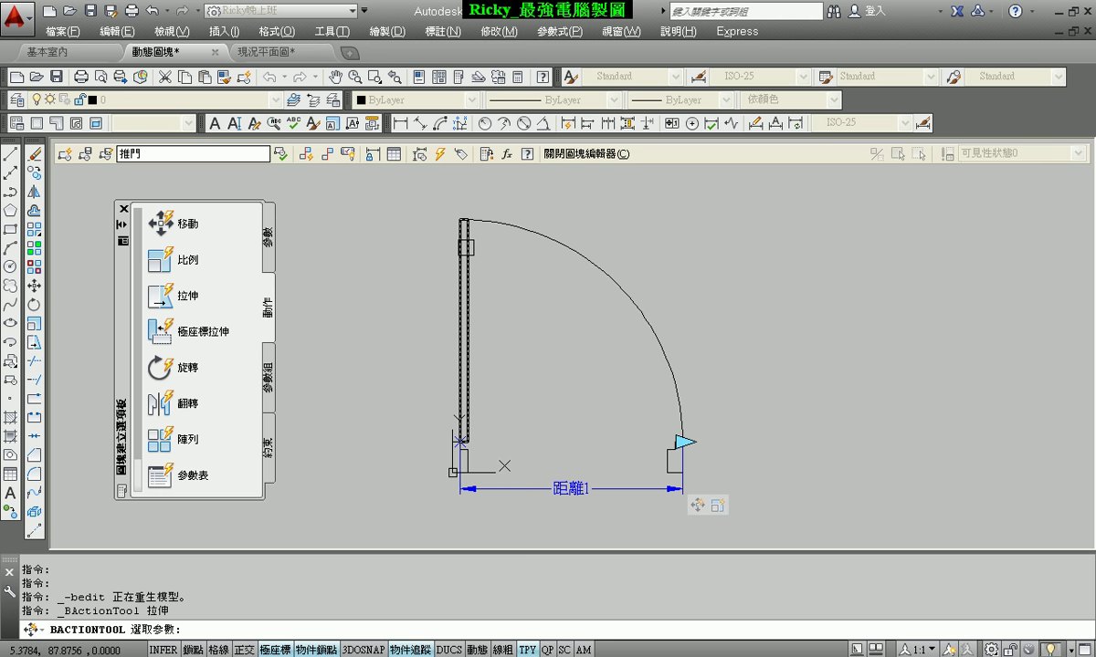
left_click(271, 245)
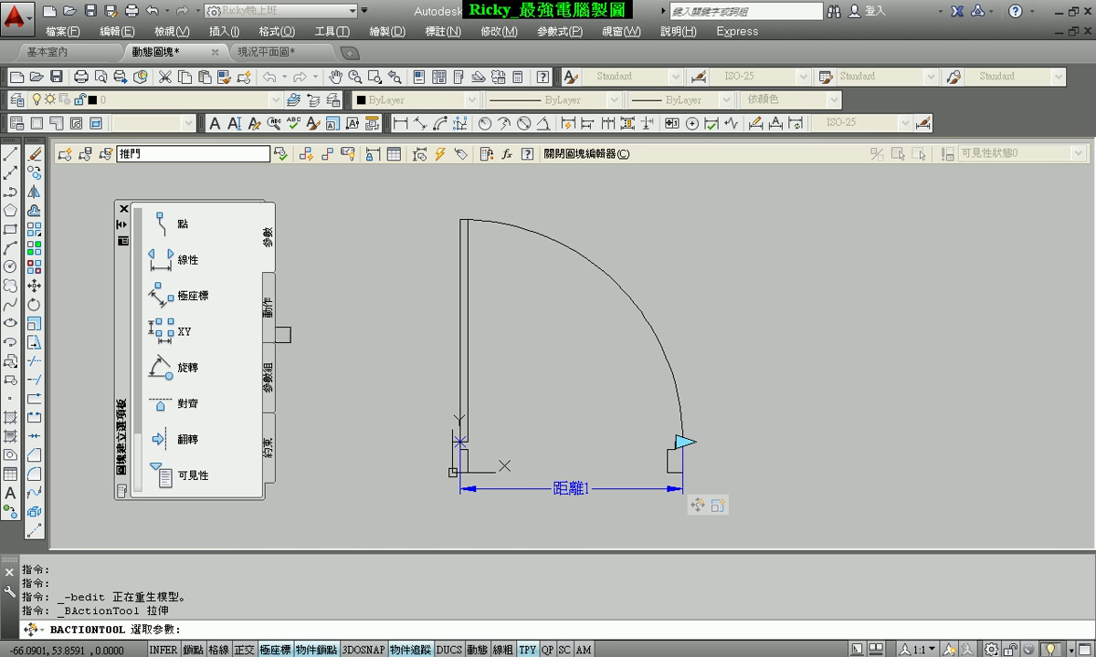
left_click(271, 309)
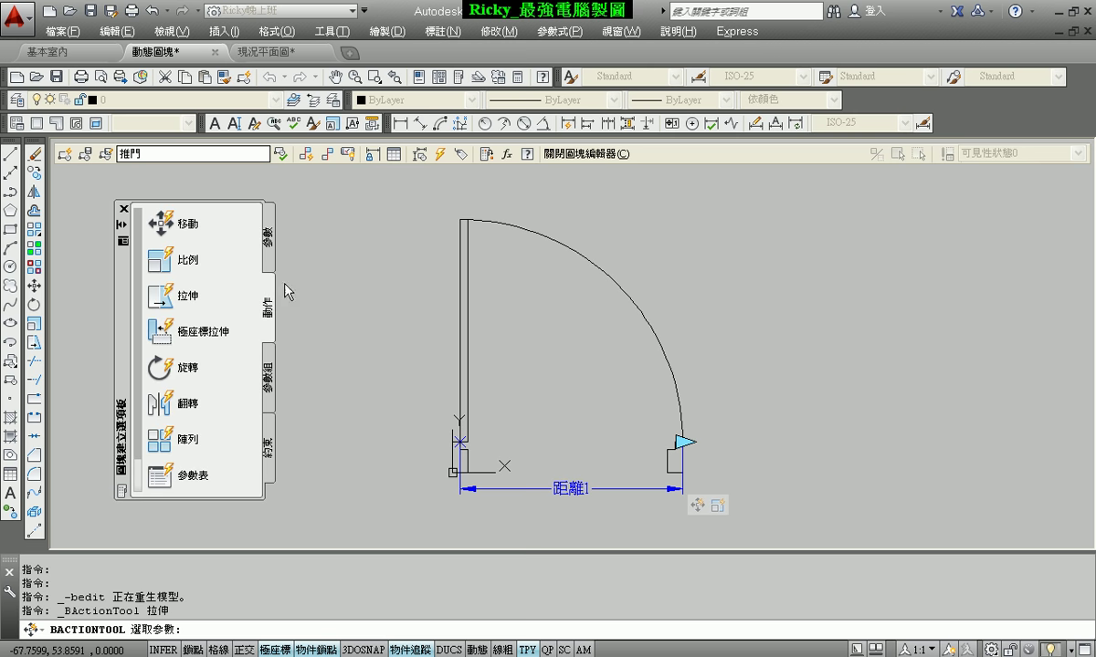
left_click(169, 301)
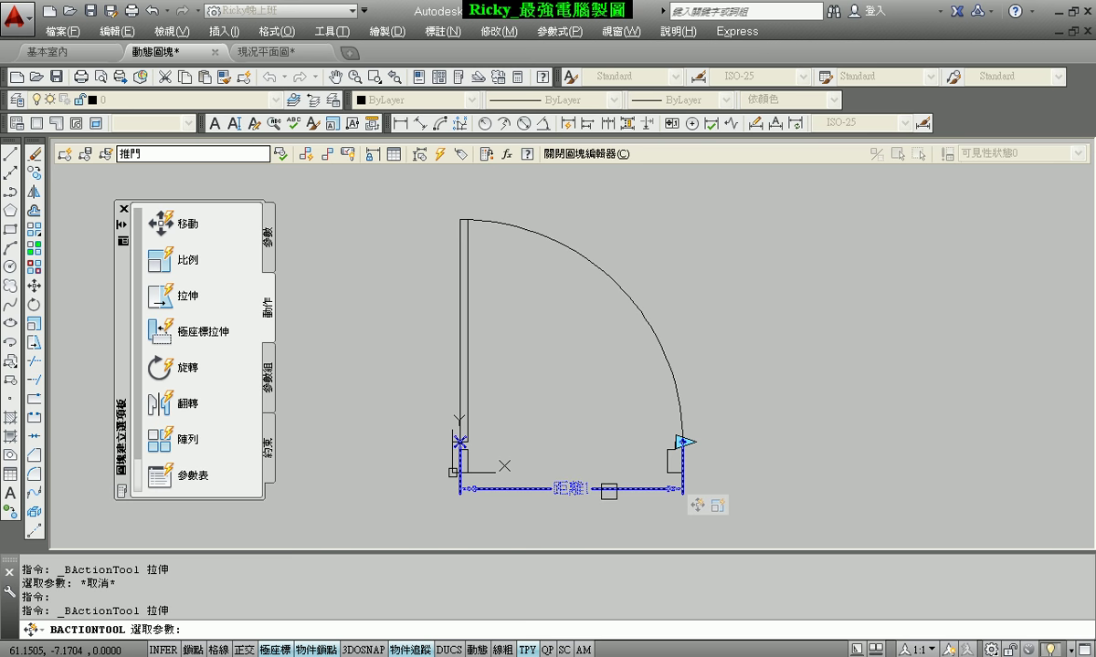
left_click(608, 491)
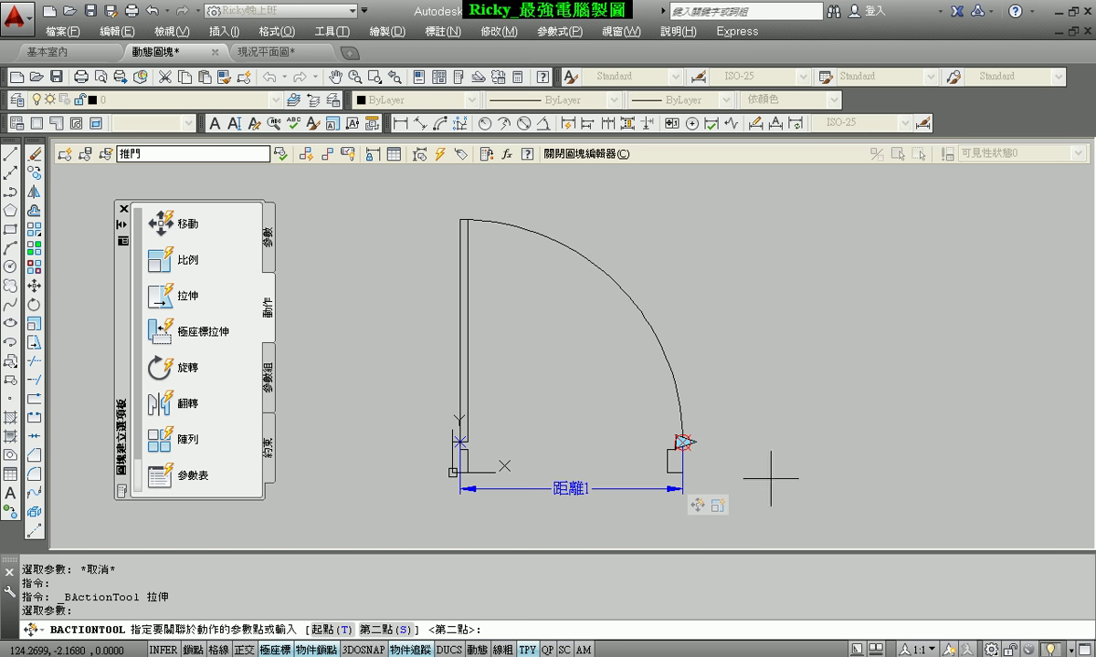
left_click(728, 458)
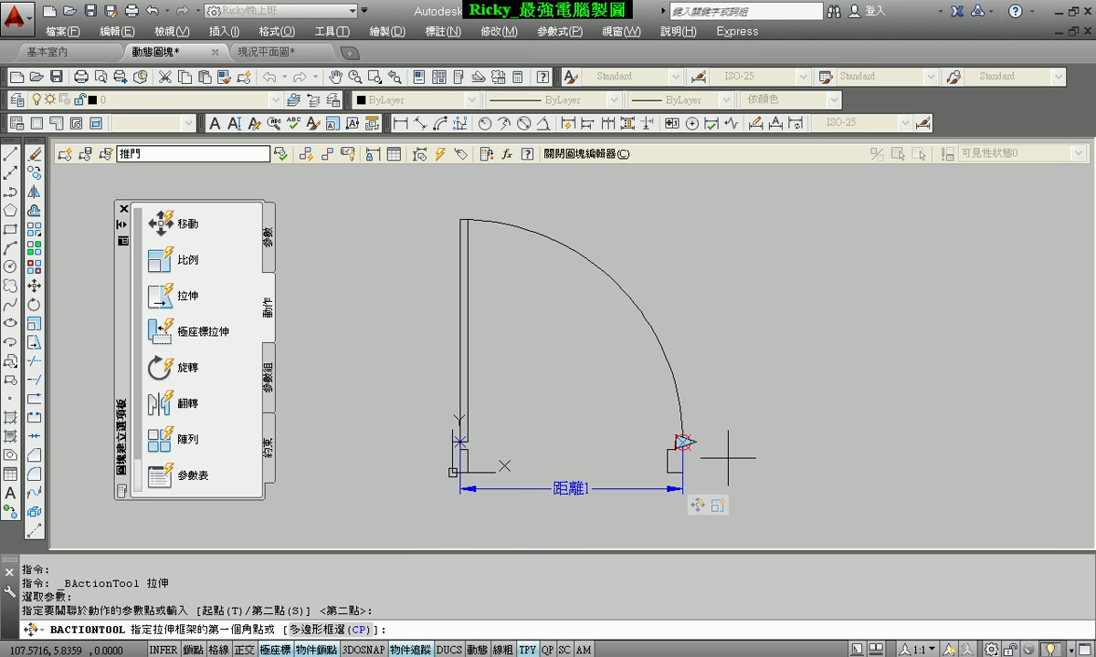
Step: Frame the door's top end, select the door leaf for the stretch, and close the editor
left_click(514, 191)
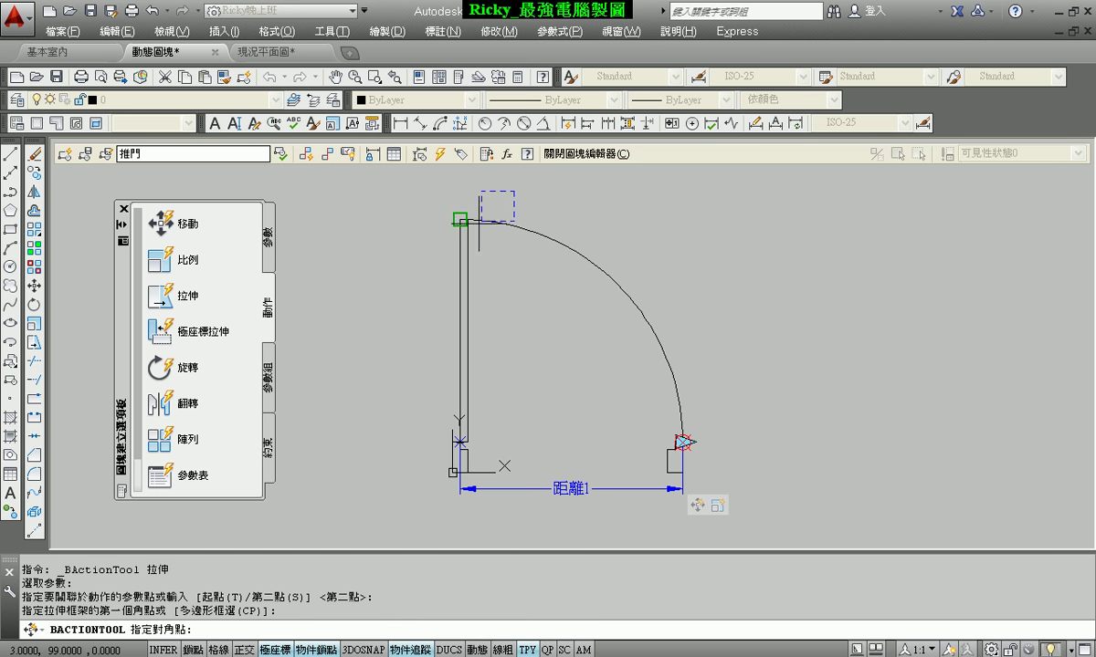
left_click(429, 281)
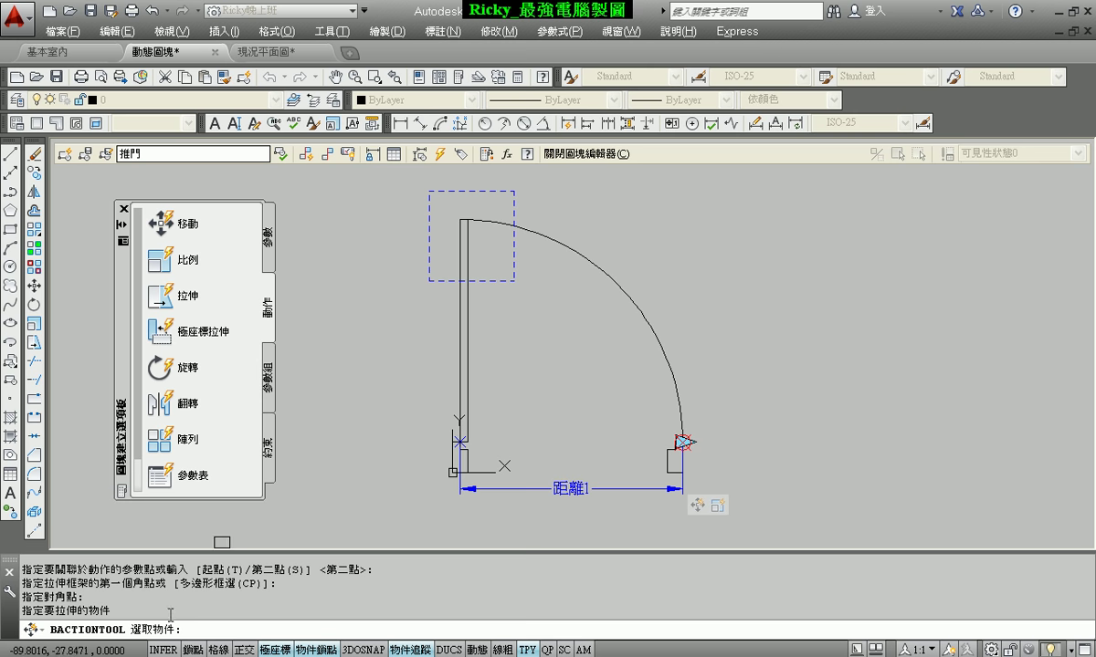
scroll(490, 237, "up", 3)
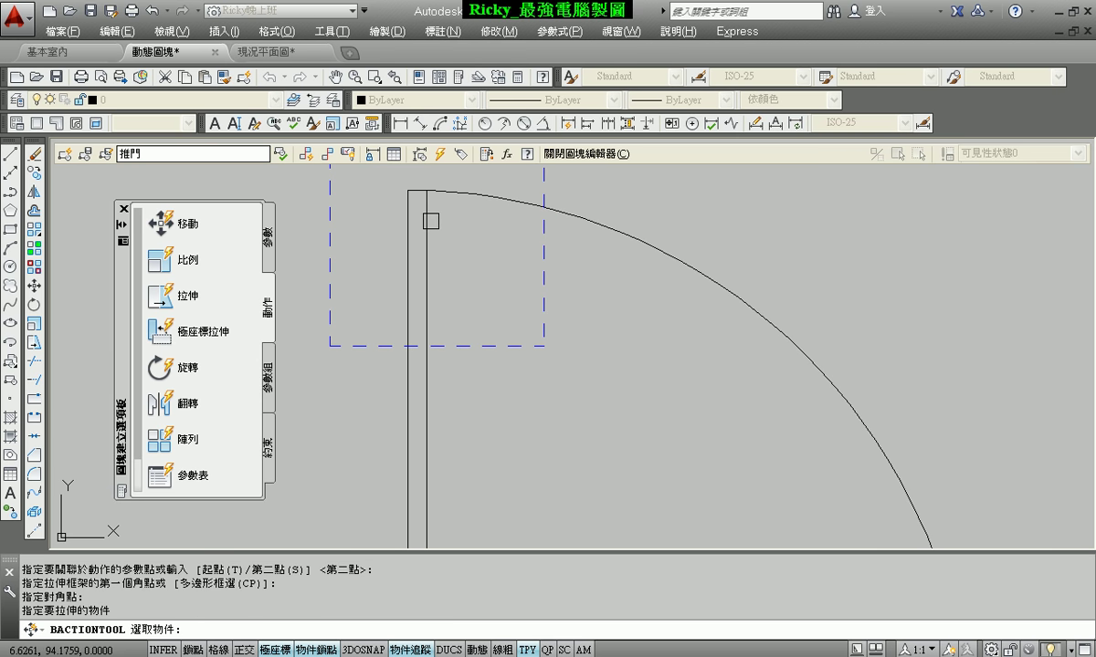
left_click(430, 221)
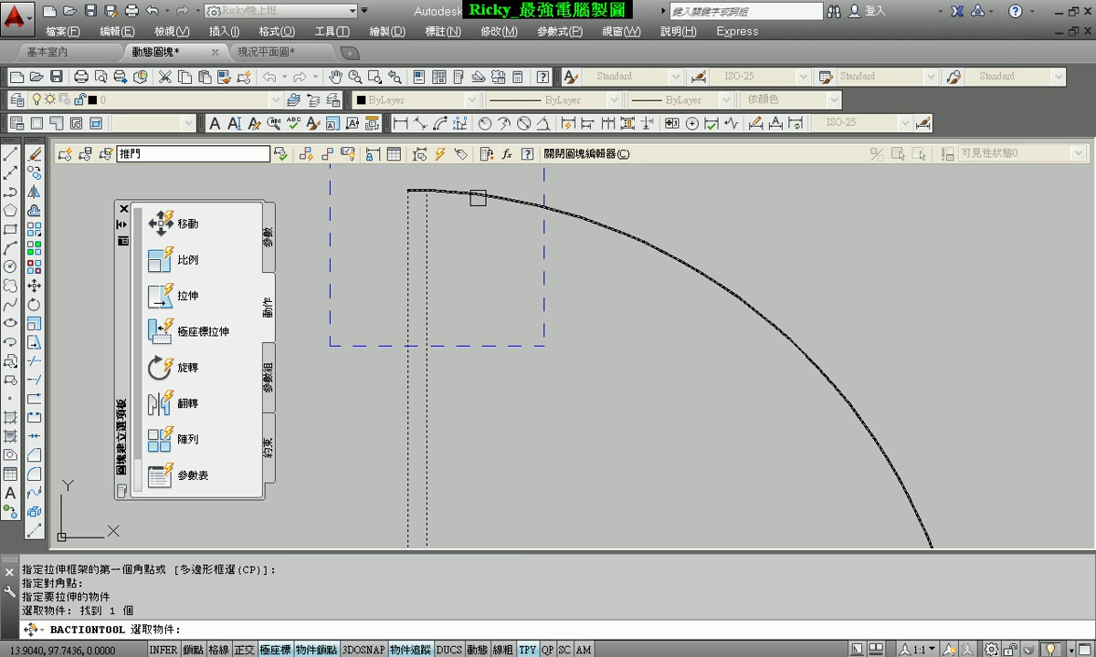
scroll(426, 242, "down", 2)
scroll(487, 299, "down", 2)
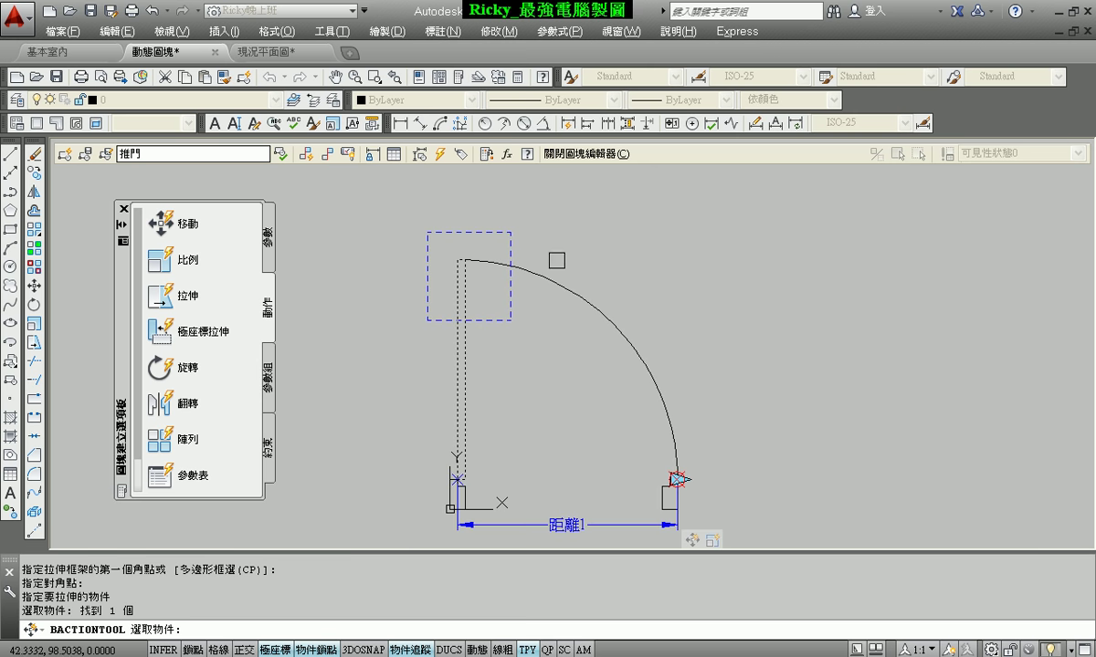
key("Return")
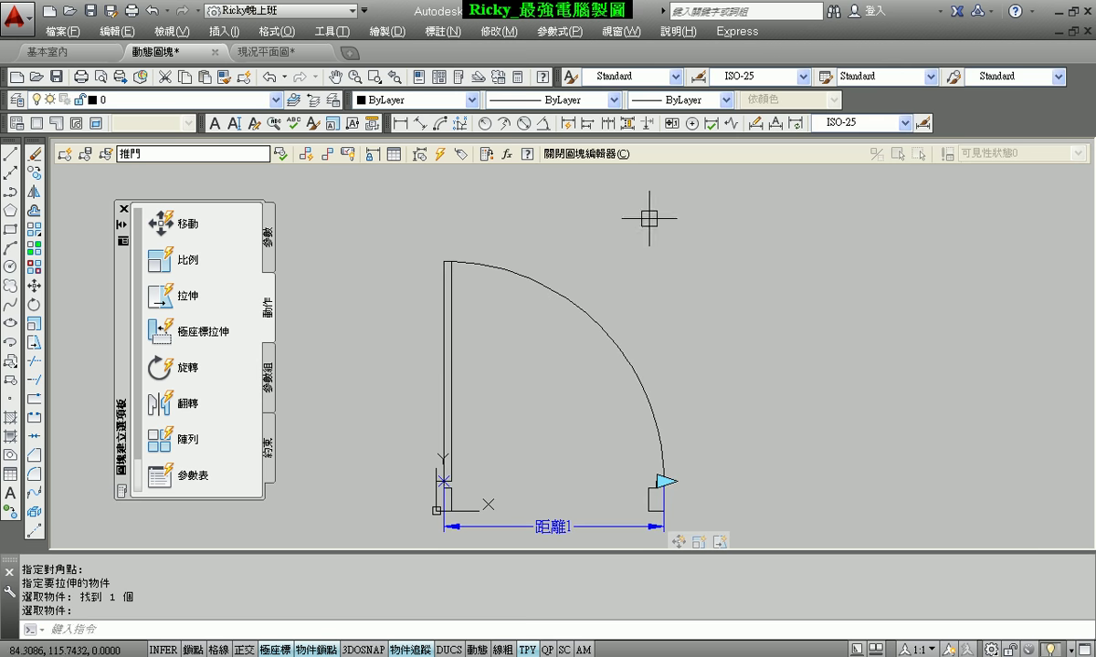
left_click(591, 156)
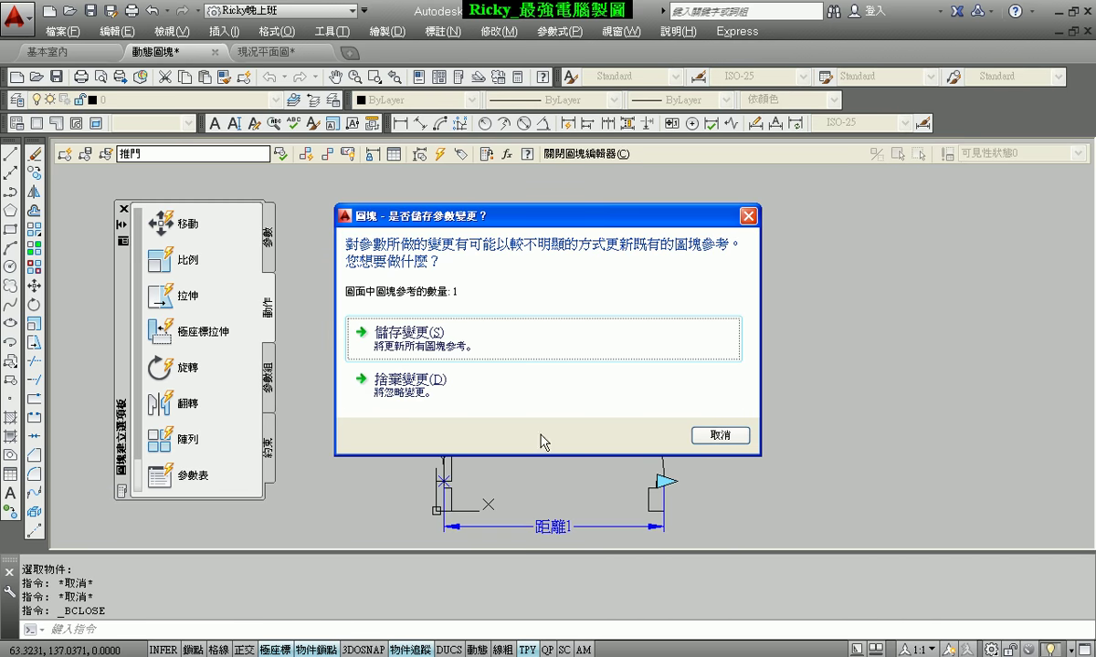
Step: Save the 推門 block and trial-stretch the door by its length grip, then cancel the test
left_click(415, 334)
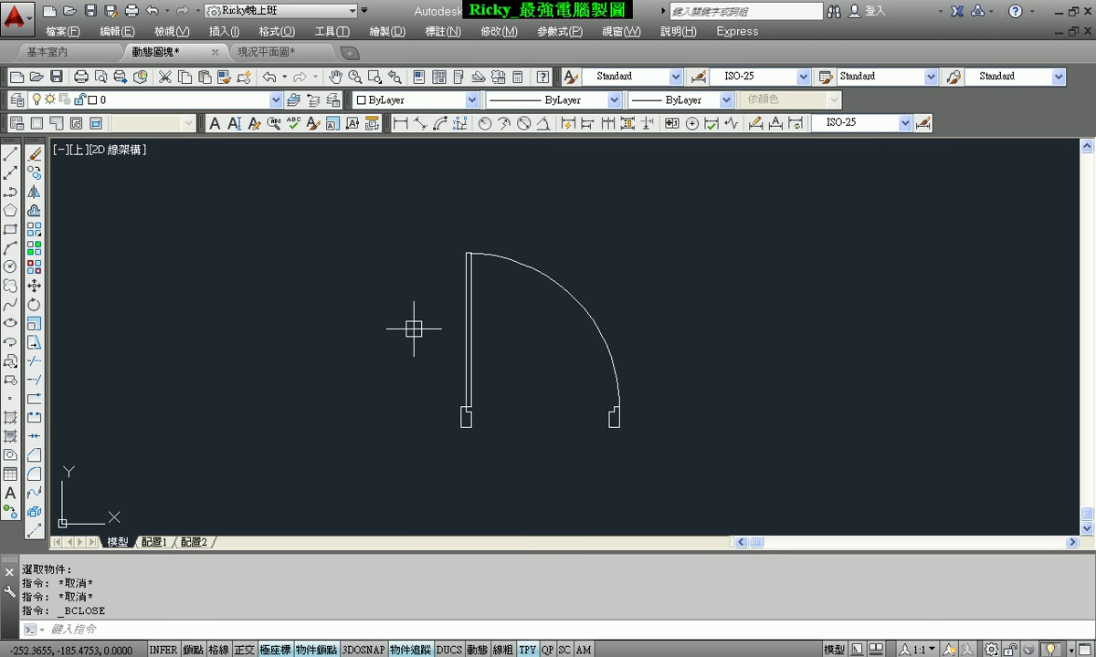
left_click(562, 289)
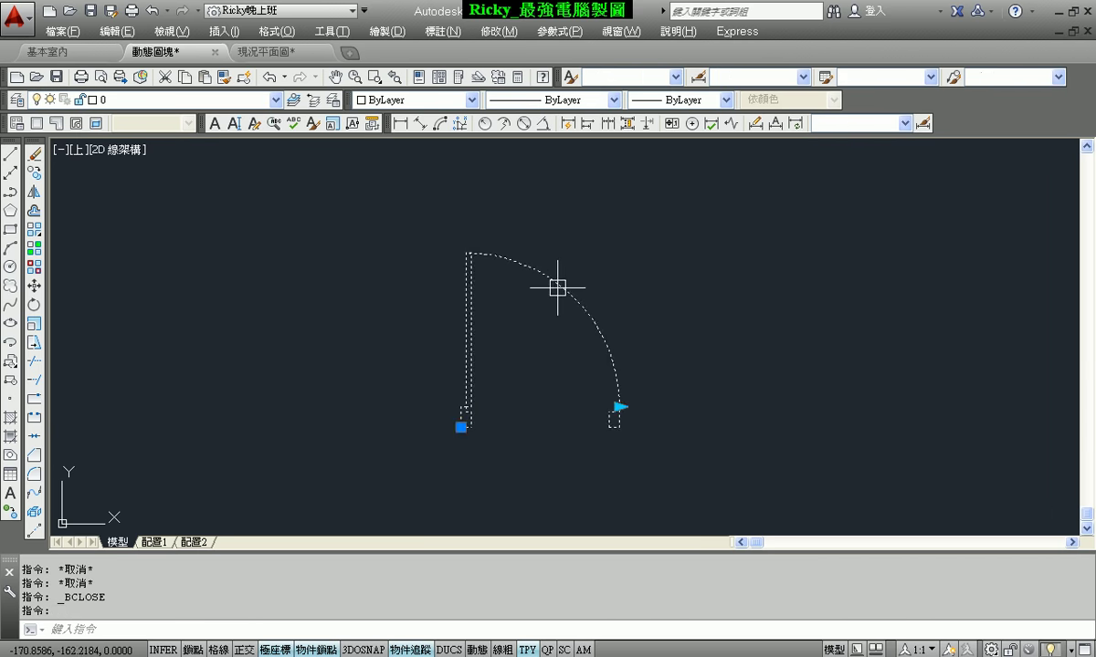
left_click(619, 406)
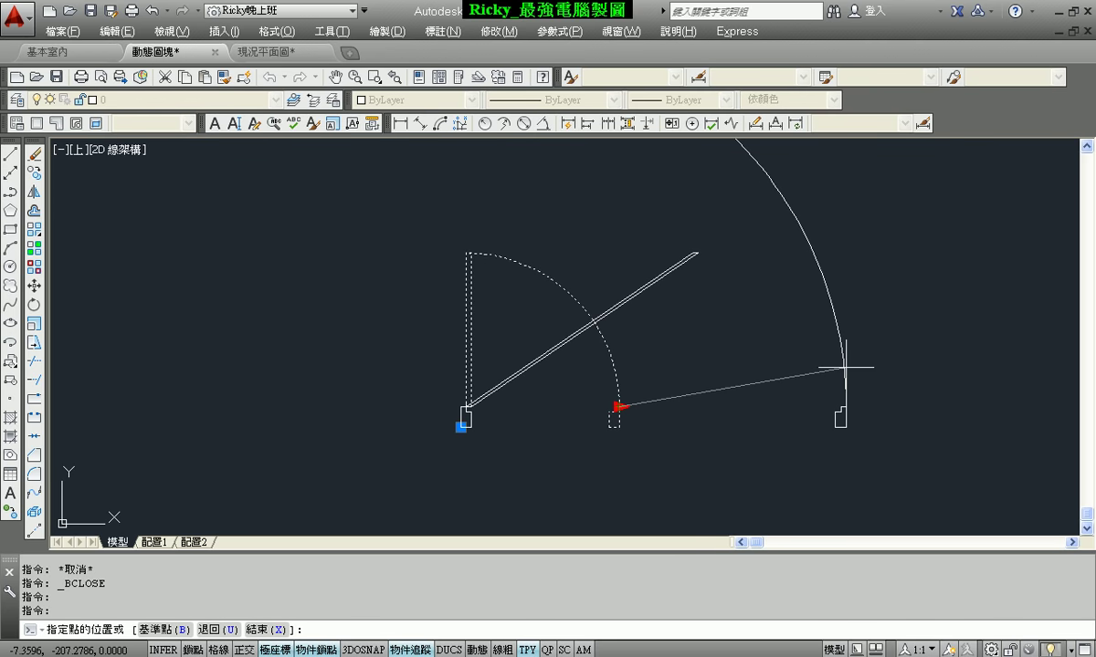
key("Escape")
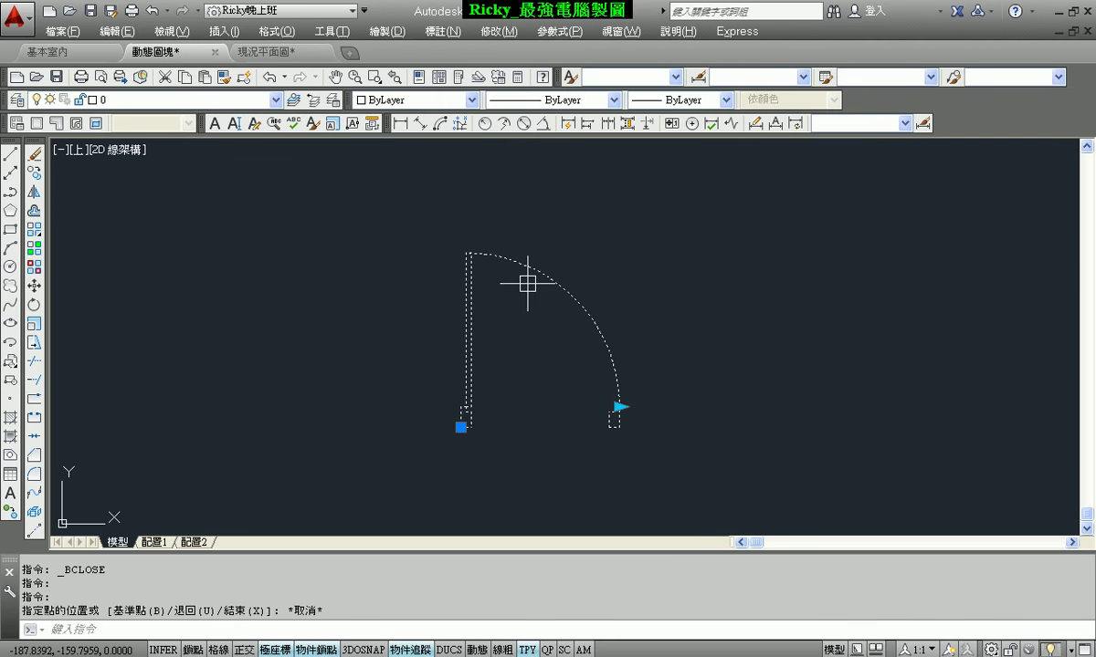
right_click(611, 268)
Step: In the Block Editor, set the 推門 stretch action's 角度偏移 (angle offset) to 90 and close the editor
left_click(669, 290)
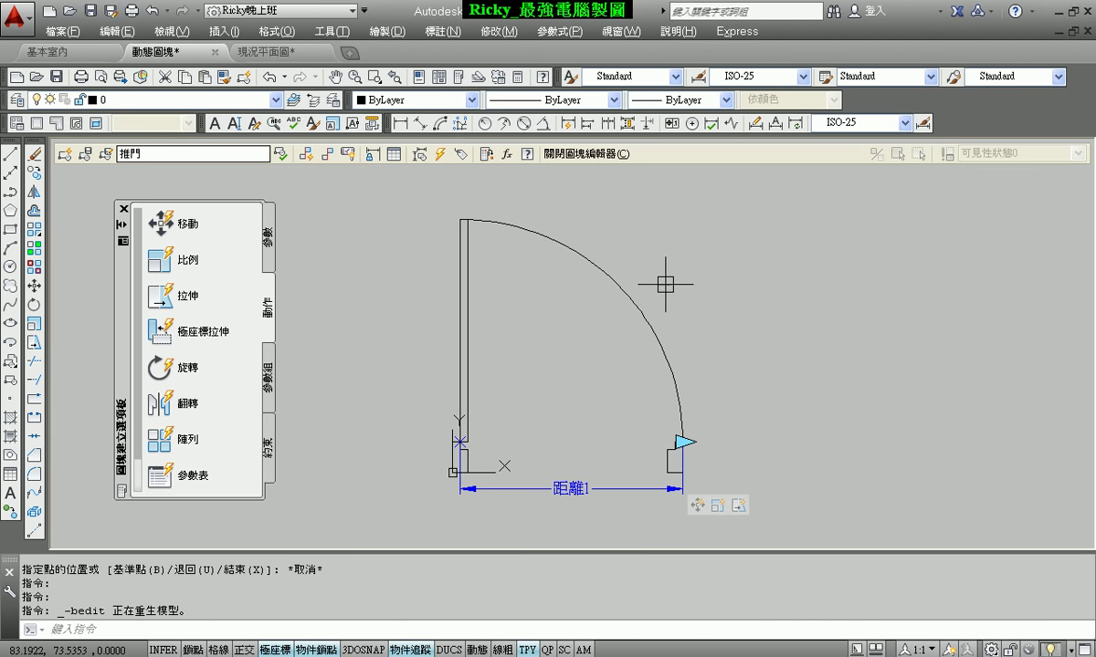
left_click(742, 519)
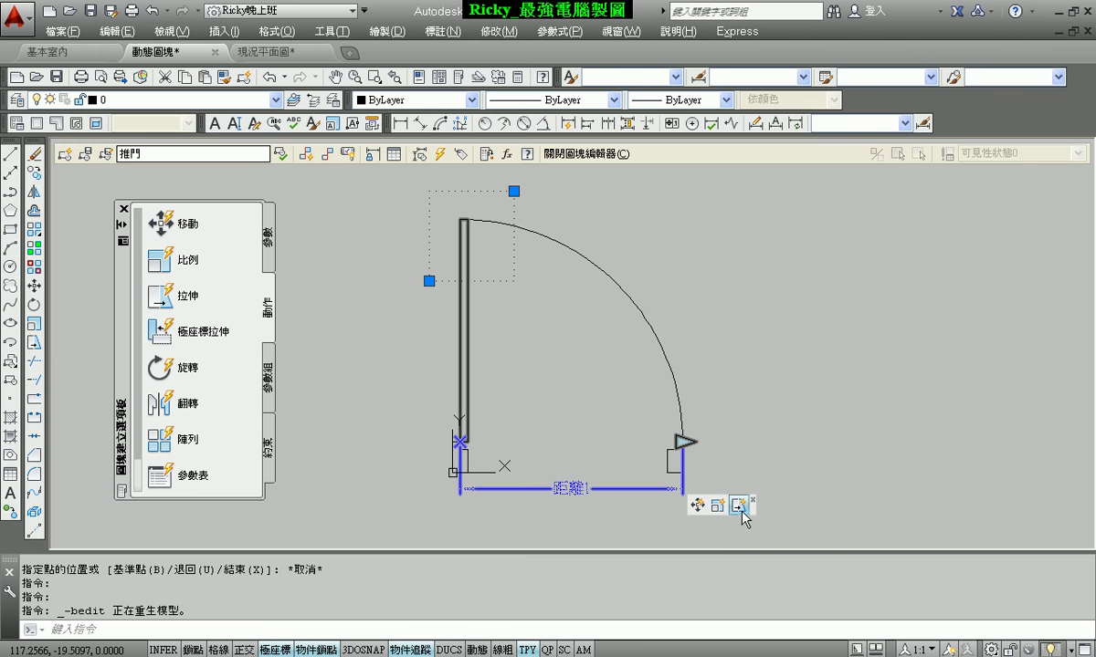
right_click(789, 429)
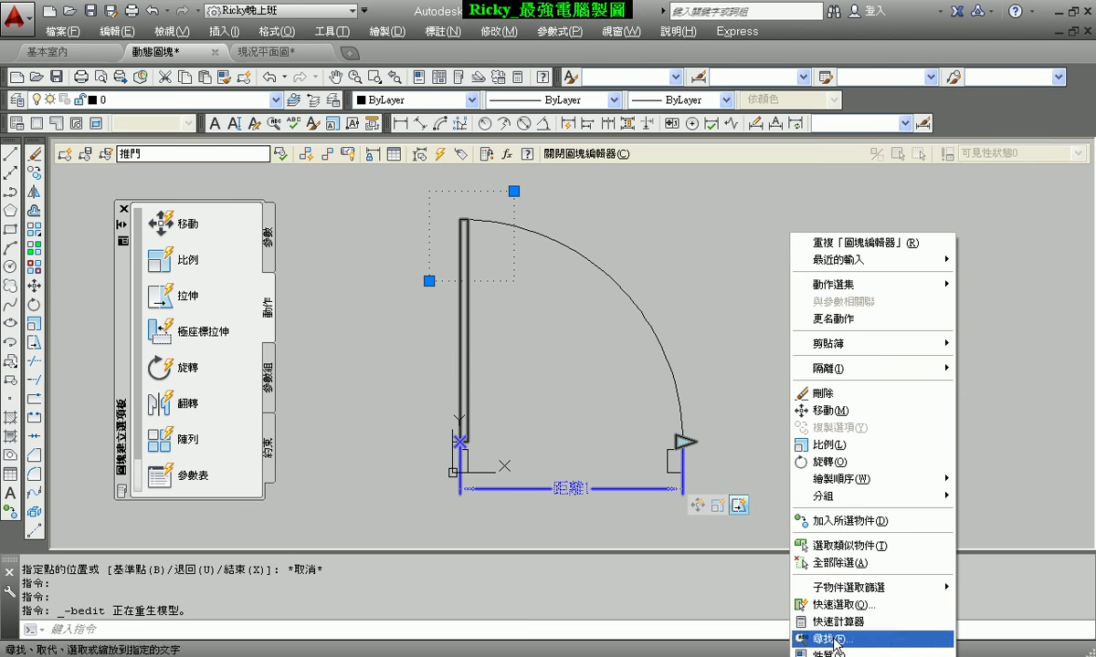
left_click(827, 653)
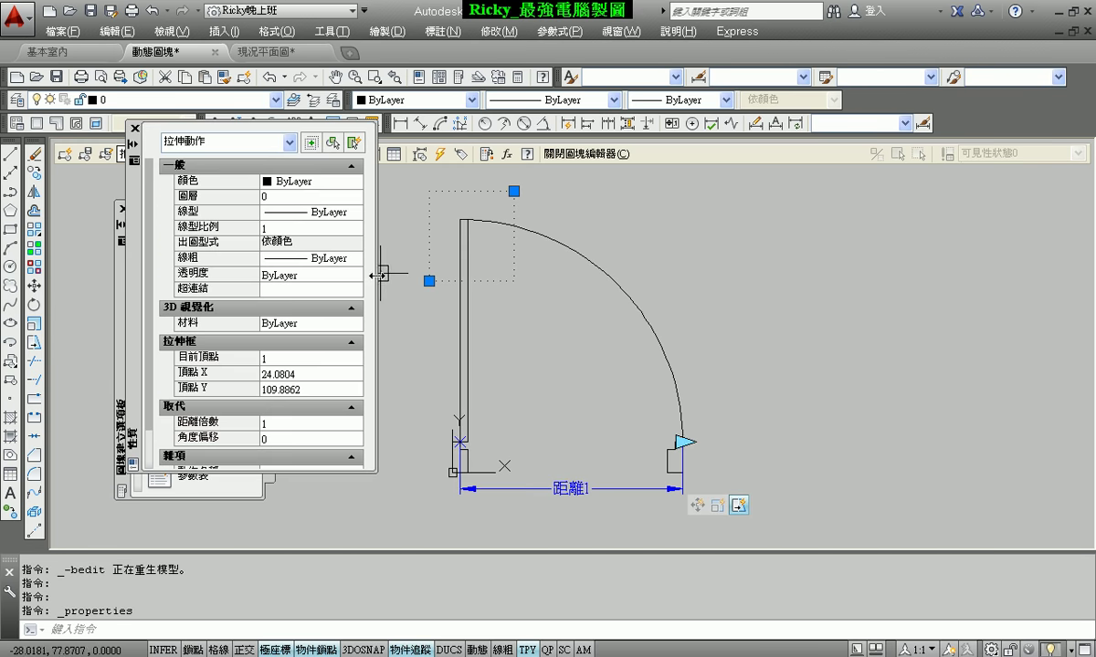
scroll(152, 321, "down", 1)
left_click(283, 391)
type("90")
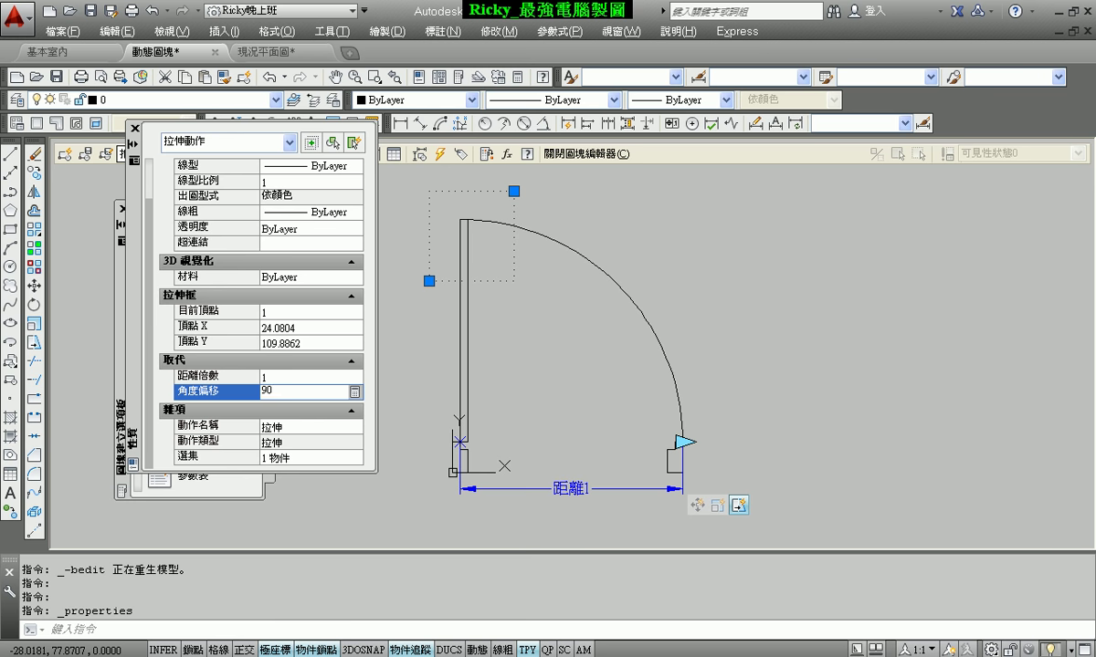
key("Return")
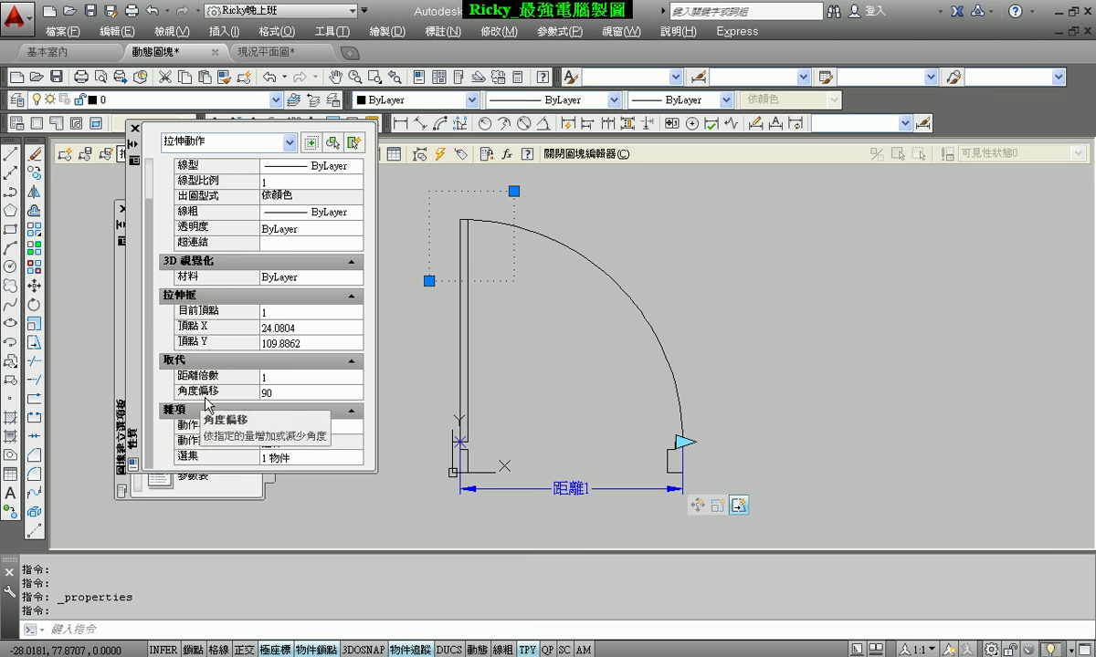
left_click(586, 155)
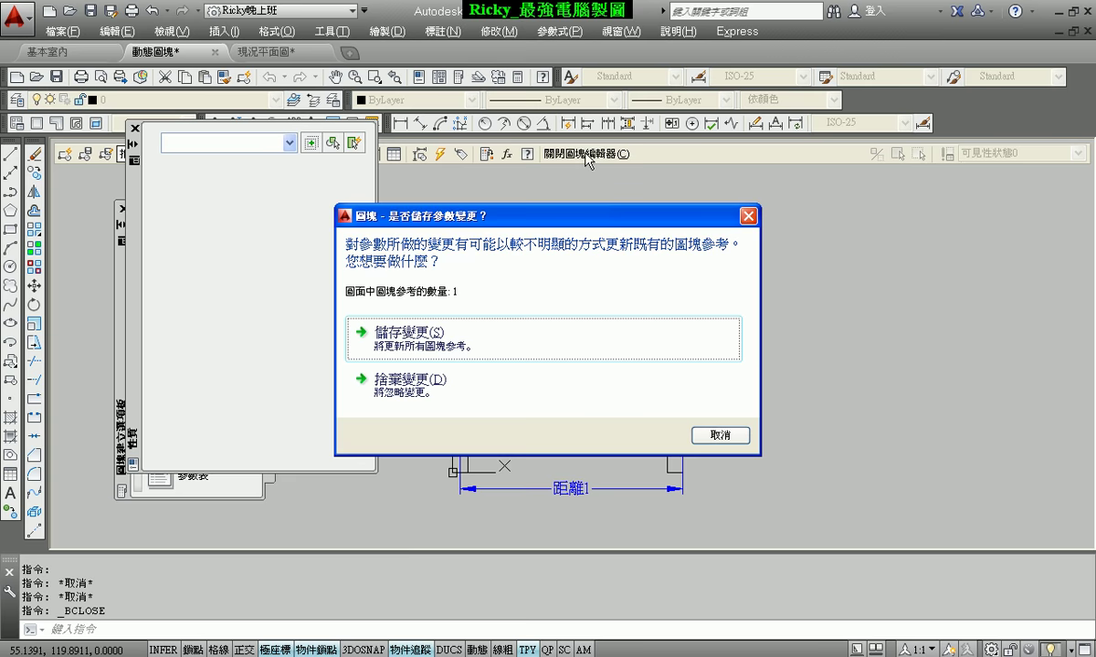
Step: Save the block changes and test-stretch the door to a wider opening with its length grip
left_click(389, 318)
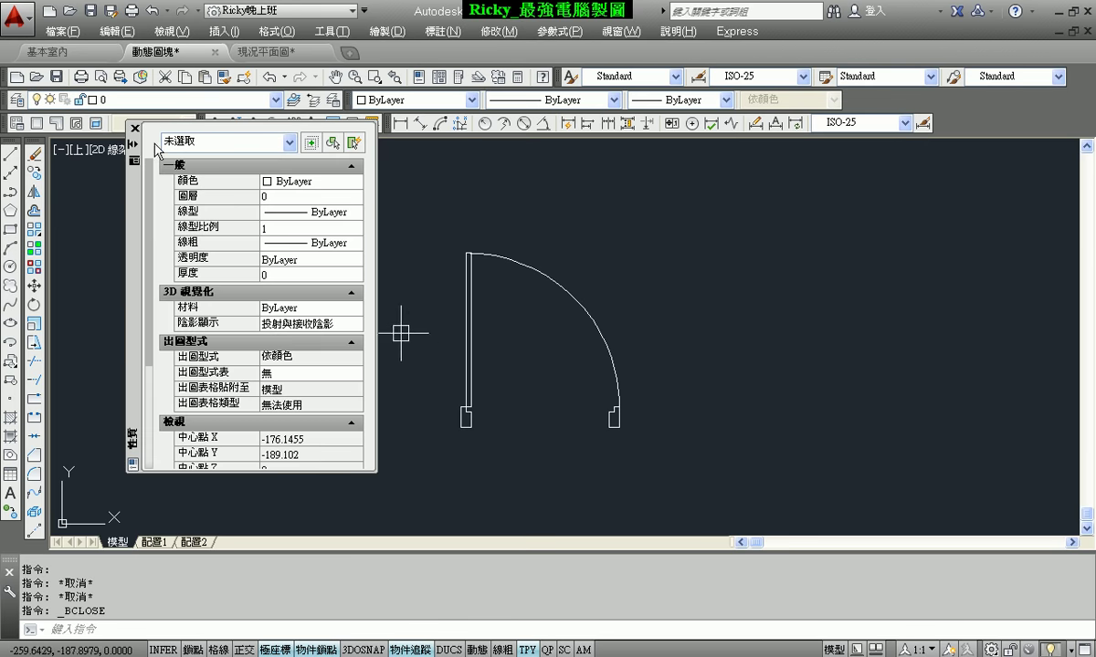
left_click(135, 129)
left_click(533, 268)
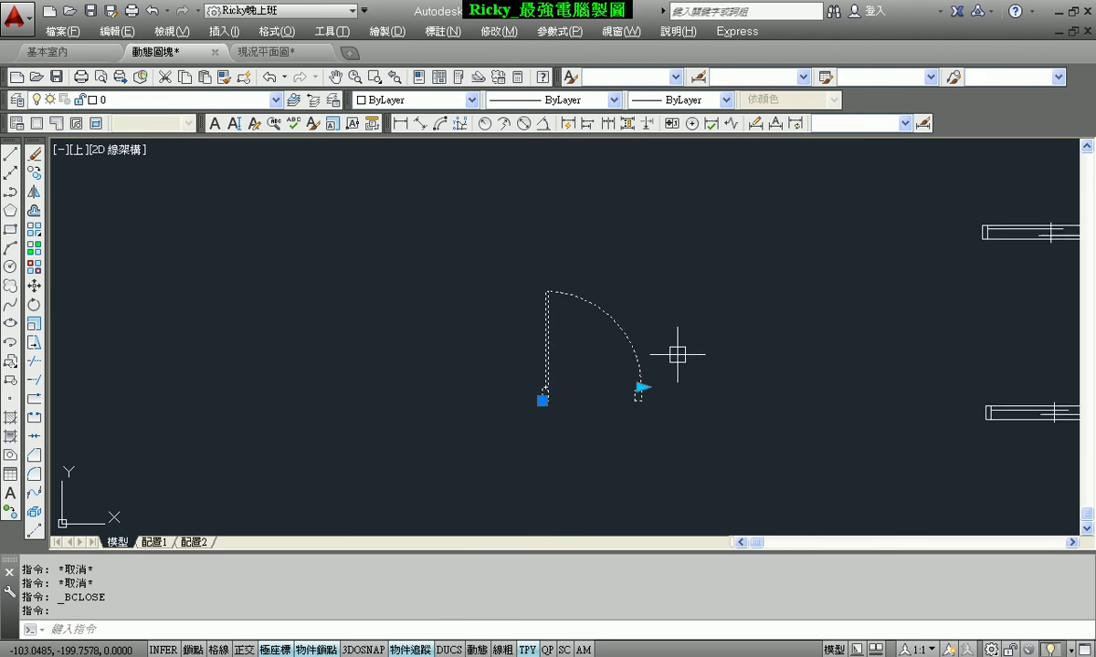
scroll(571, 380, "down", 2)
left_click(536, 426)
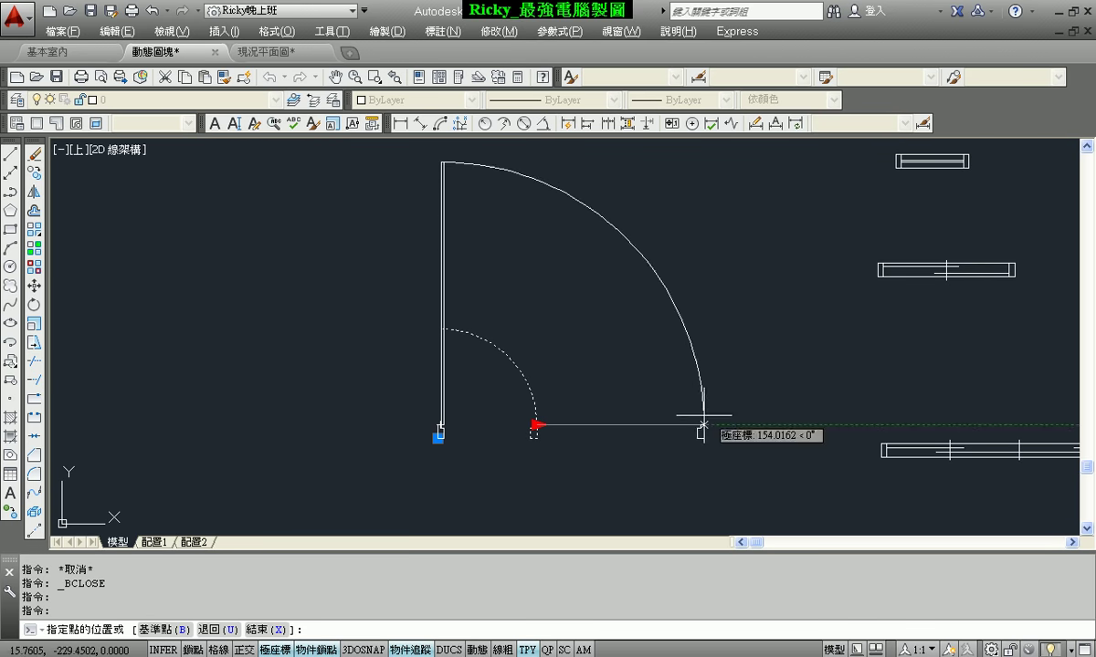
left_click(570, 431)
middle_click_drag(571, 323, 601, 295)
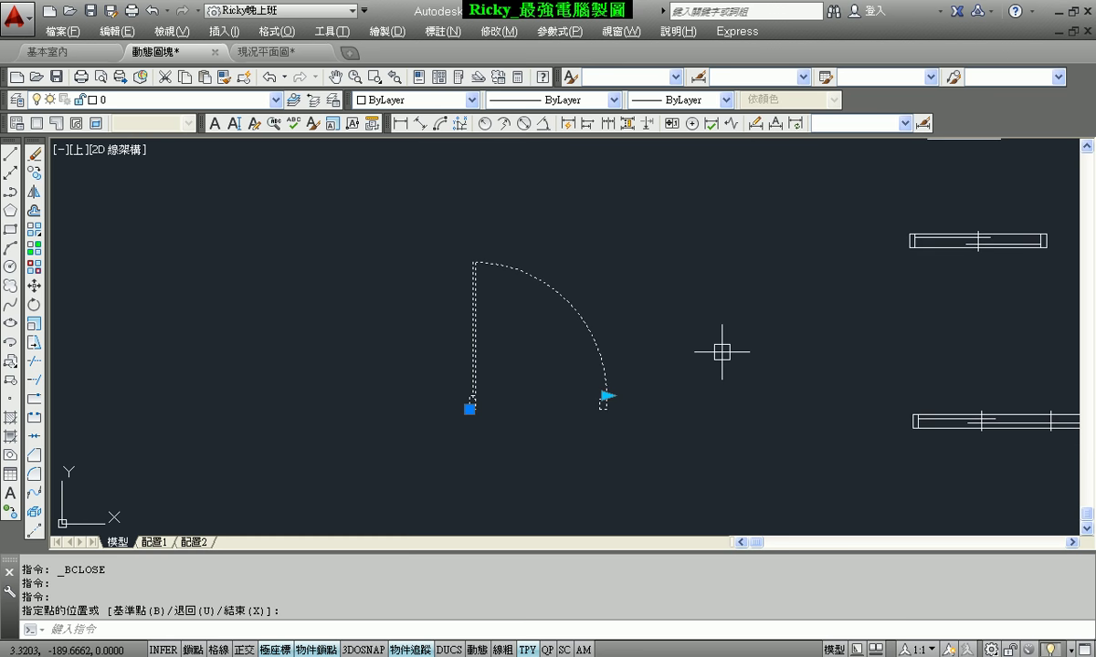
key("Escape")
middle_click_drag(656, 306, 626, 335)
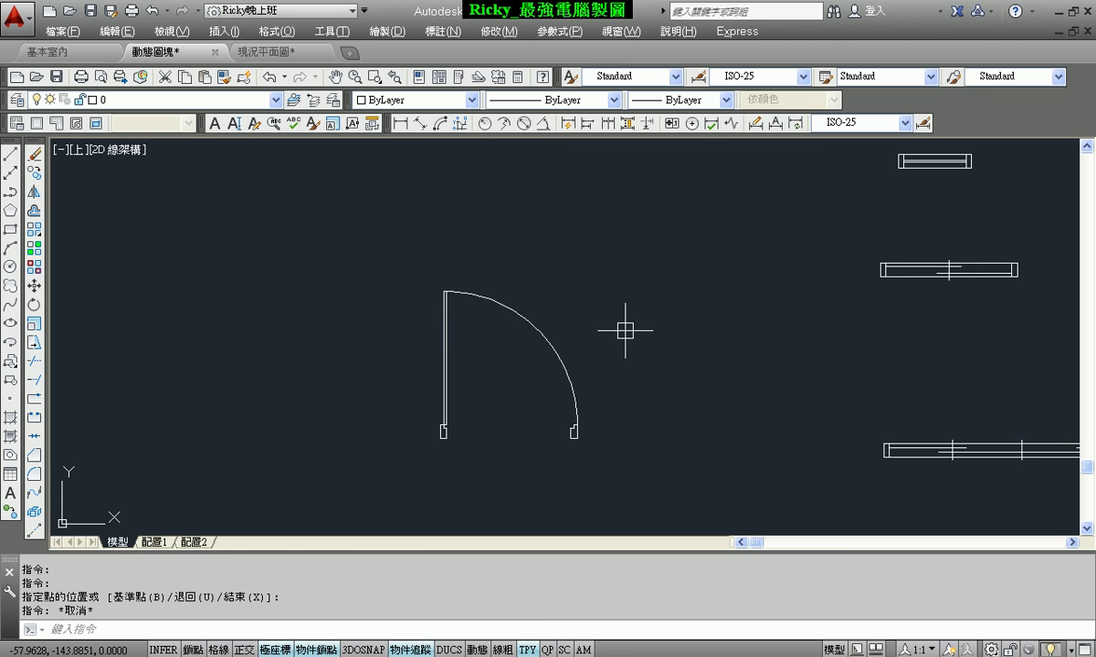
Step: Reset the stretched 推門 door block to its original shape
left_click(528, 318)
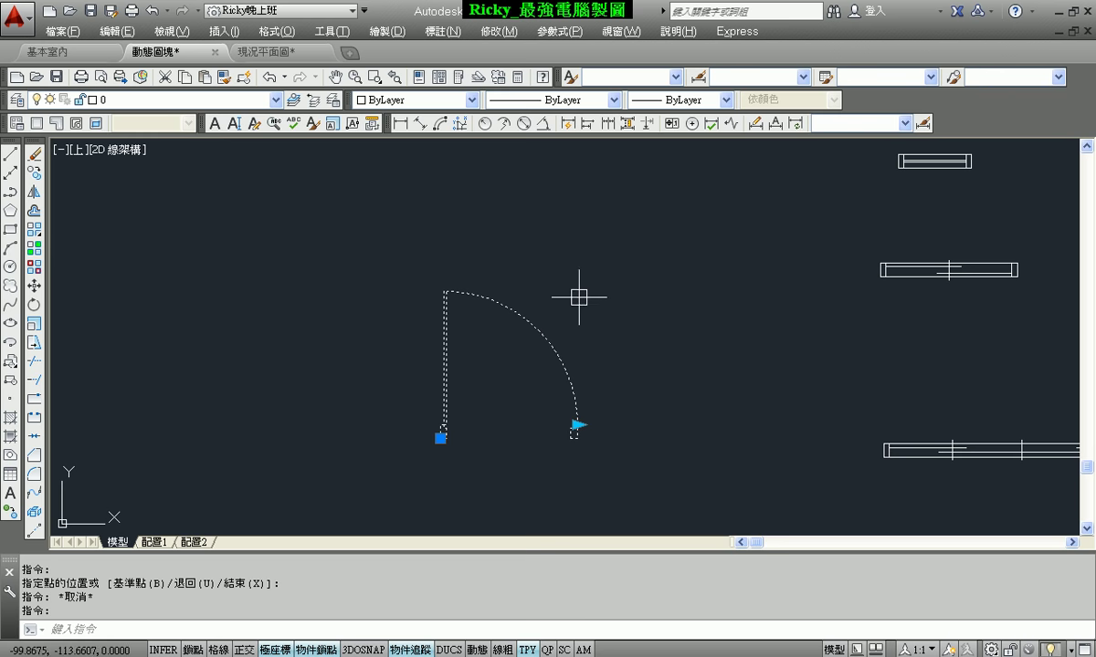
right_click(593, 301)
left_click(605, 268)
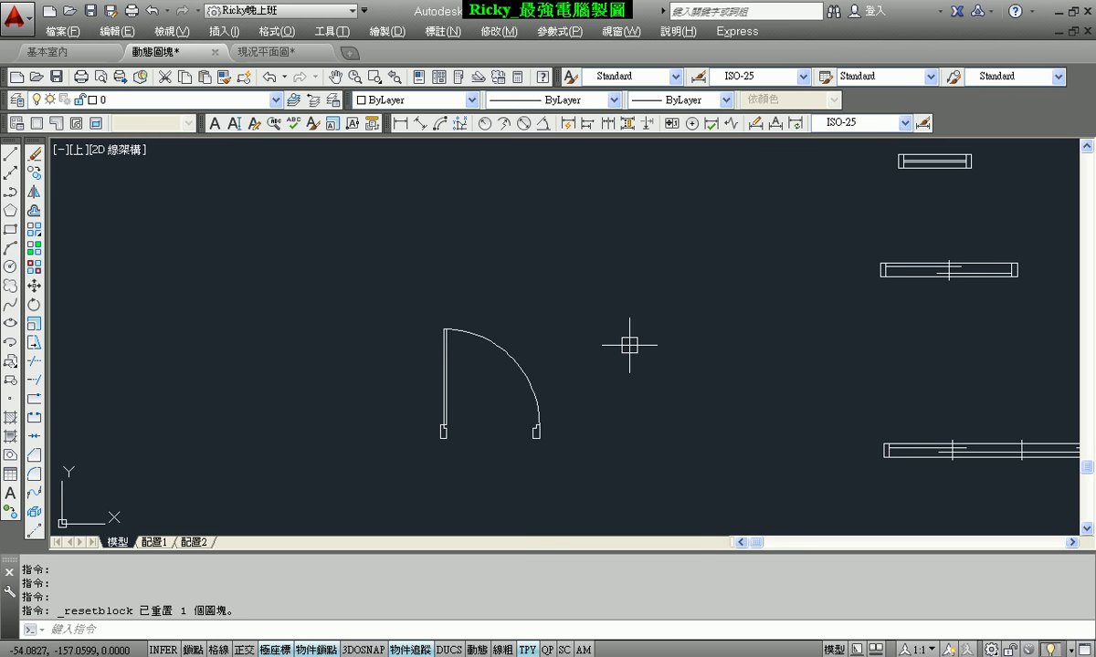